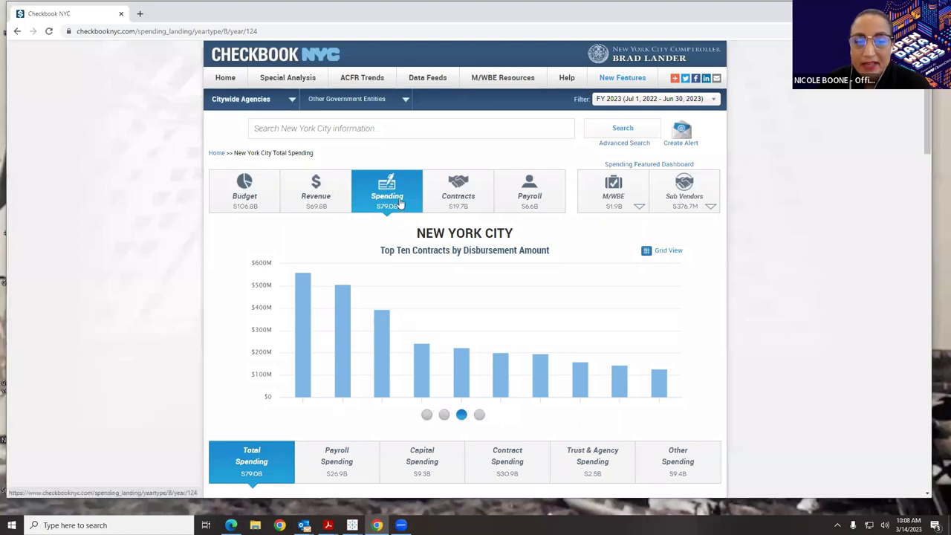
- Keep the fiscal-year filter at FY 2023 and scroll down to the spending chart
click(626, 103)
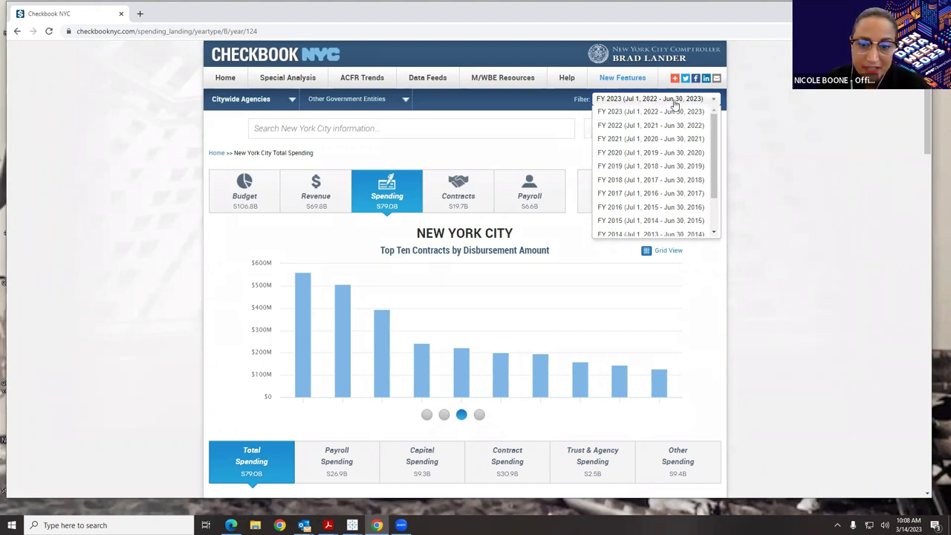
click(637, 103)
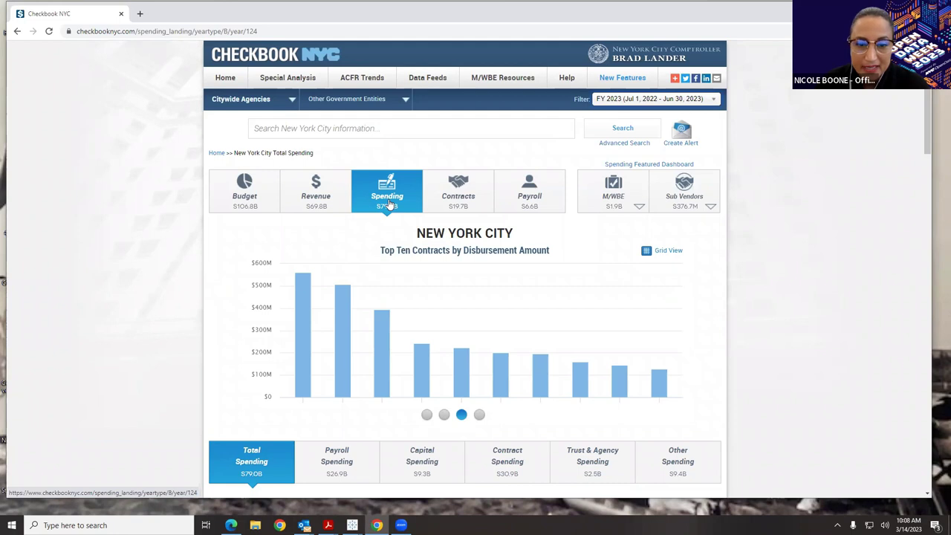
scroll(387, 206, down, 1)
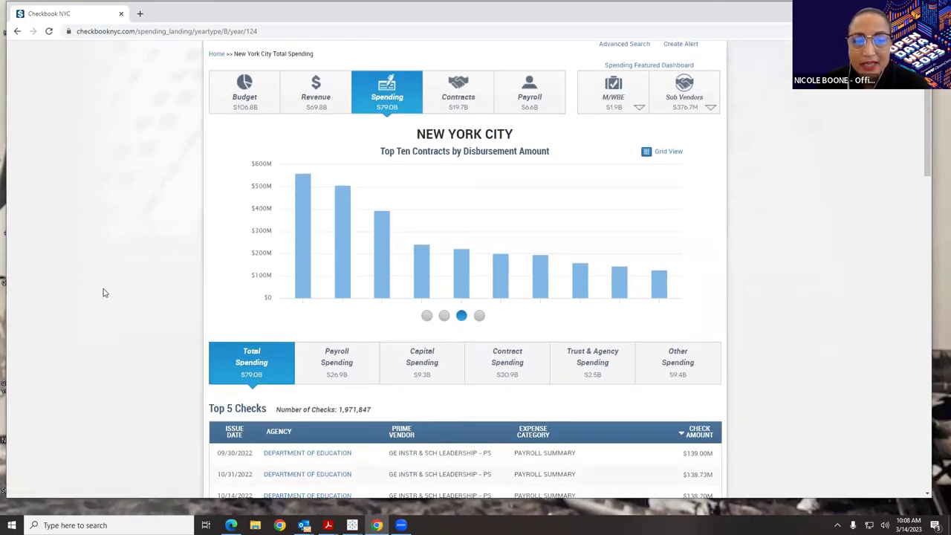
- Switch the chart to monthly Total Spending, then to Top Ten Agencies
click(426, 317)
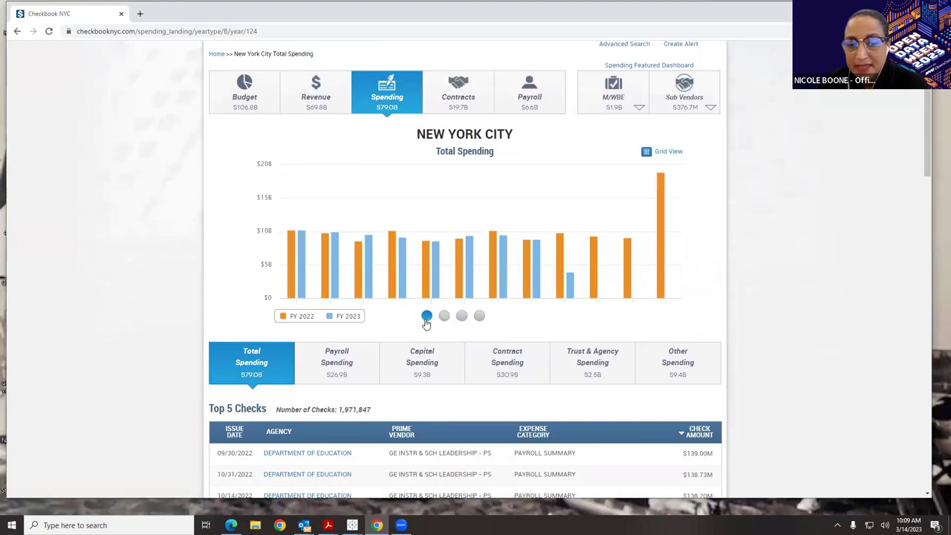
mouse_move(393, 286)
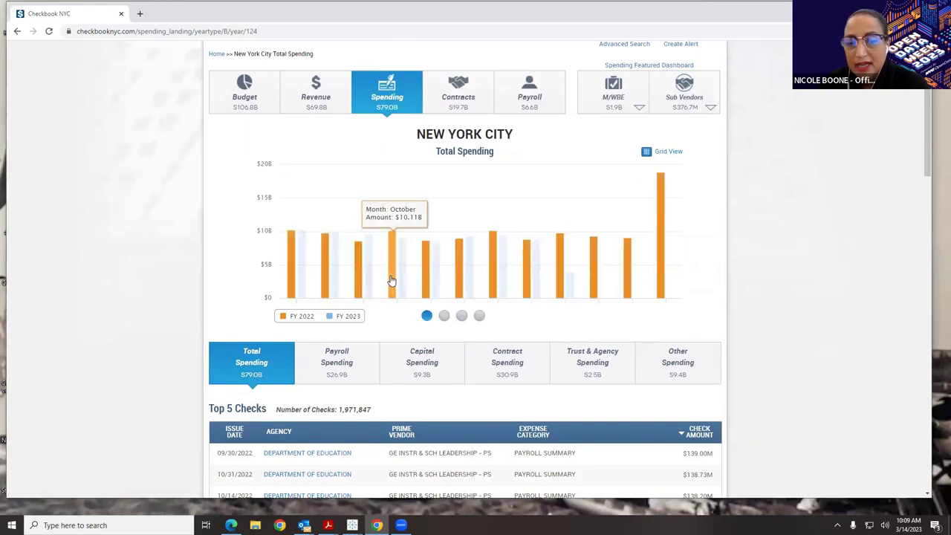
mouse_move(357, 280)
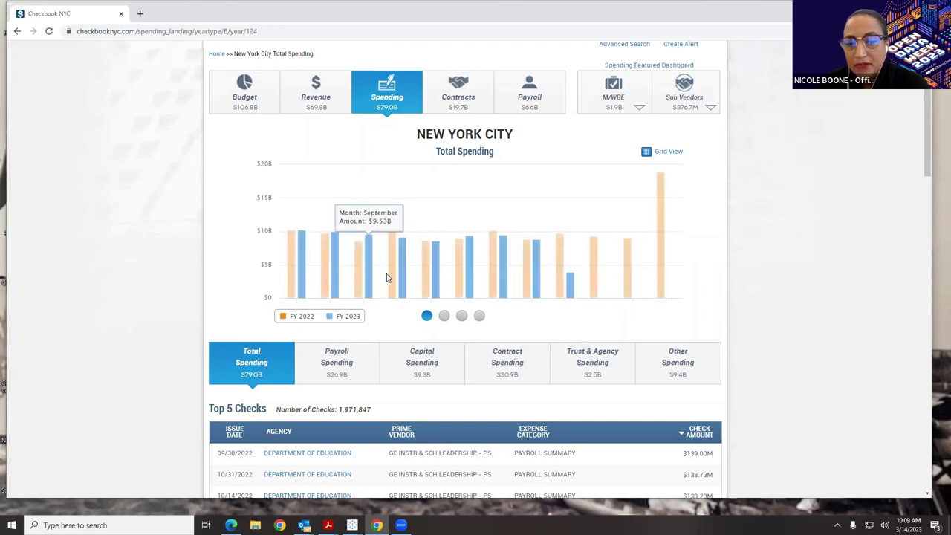
mouse_move(427, 282)
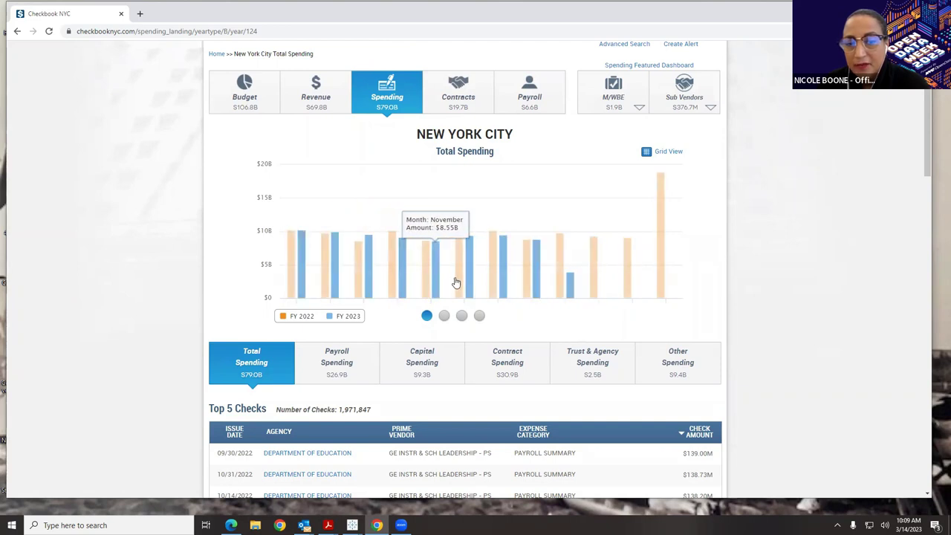
click(444, 316)
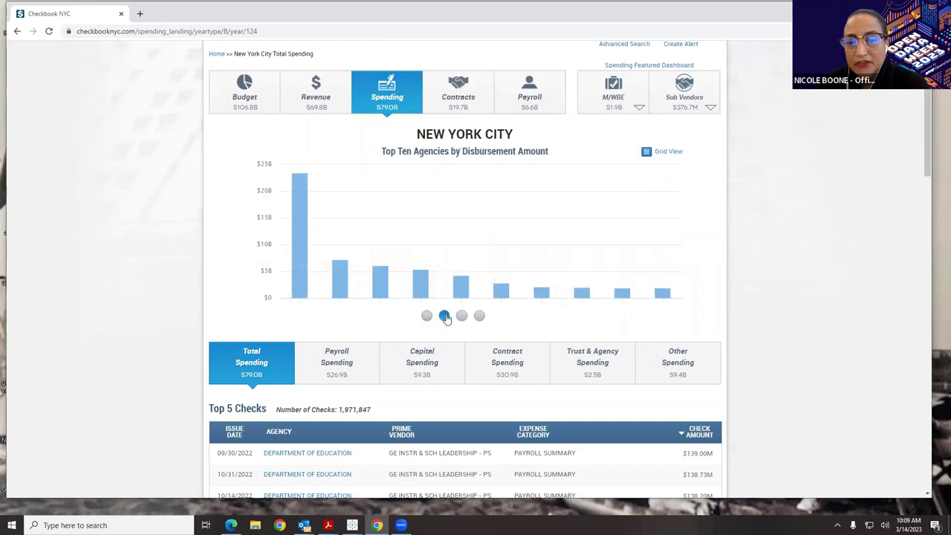
- Show the Top Ten Prime Vendors by Disbursement Amount chart and view its data as a table
mouse_move(301, 259)
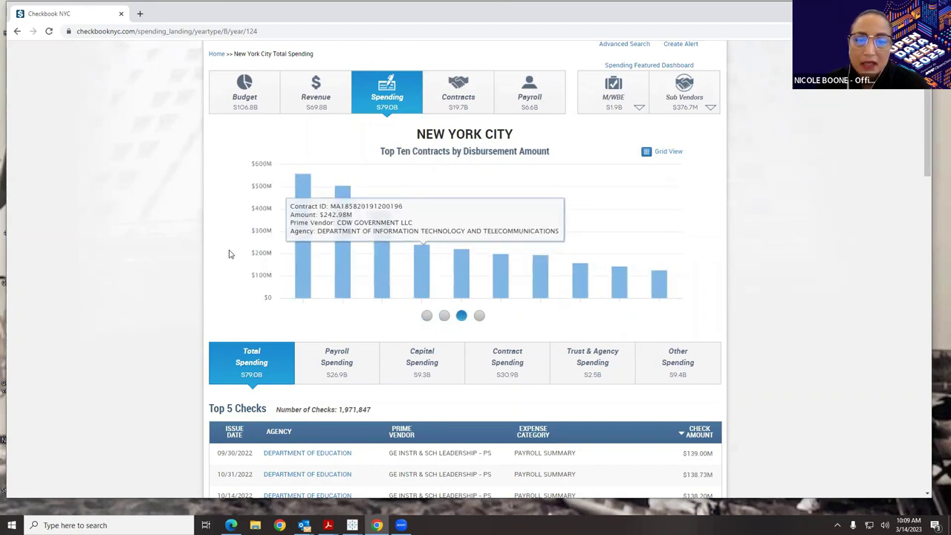
mouse_move(299, 214)
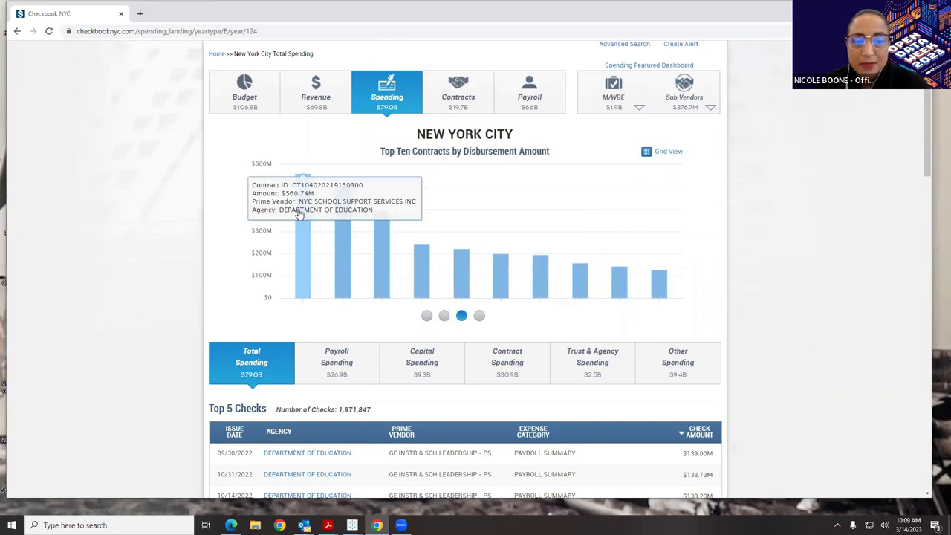
click(479, 315)
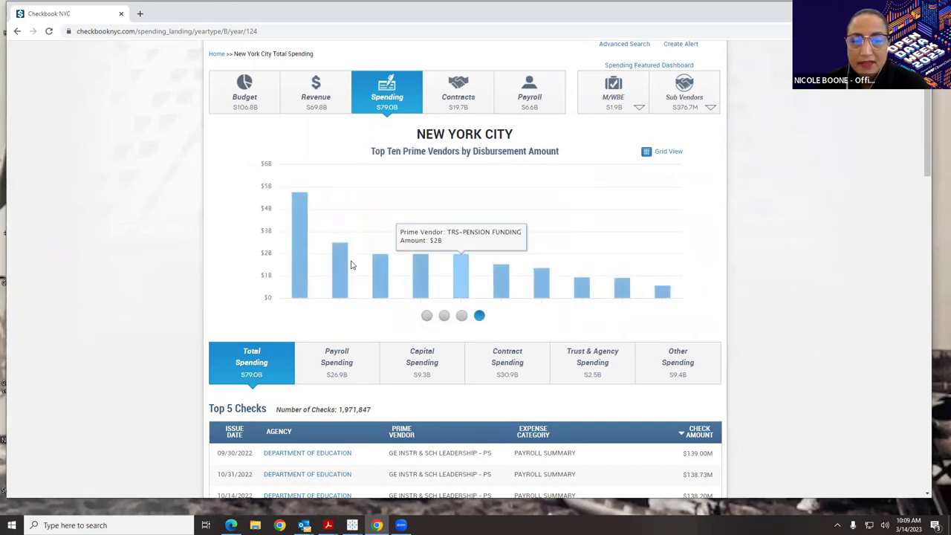
mouse_move(300, 232)
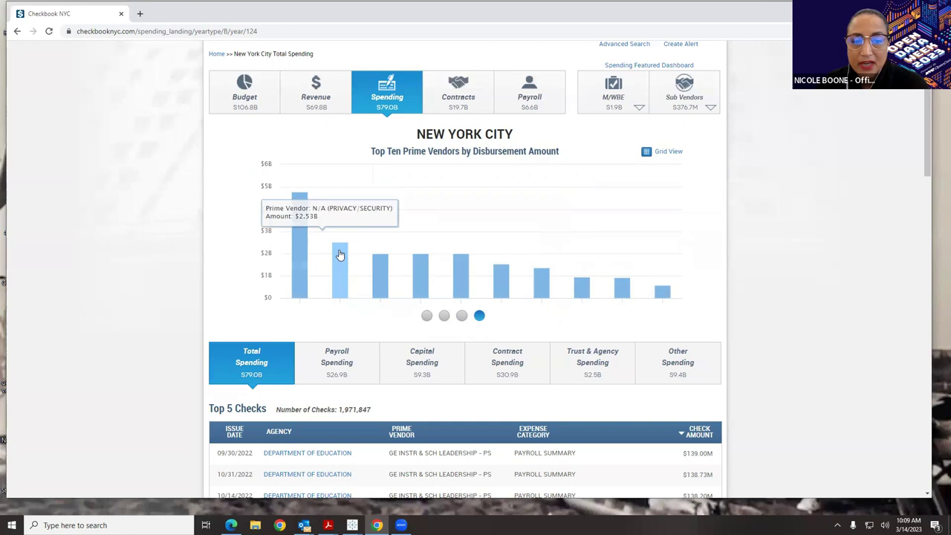
mouse_move(375, 263)
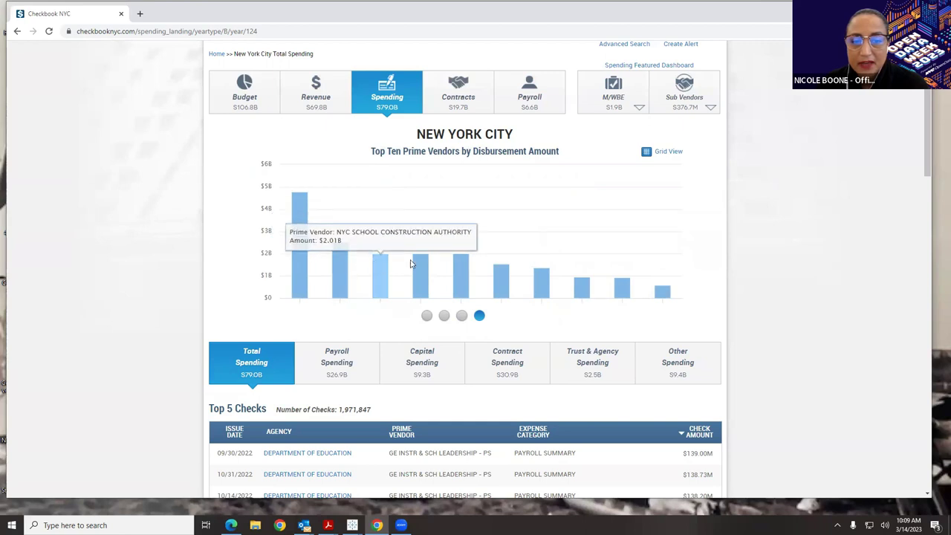
click(668, 151)
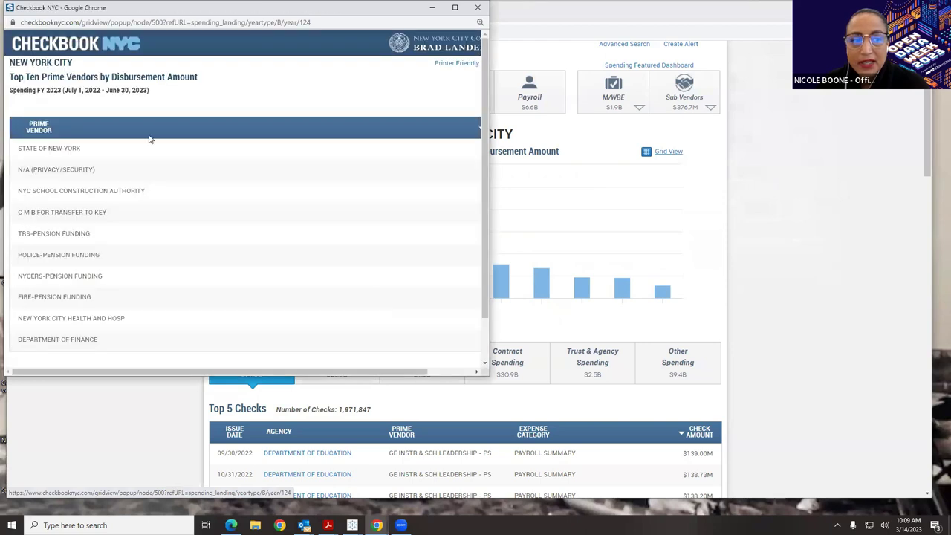
scroll(208, 214, down, 1)
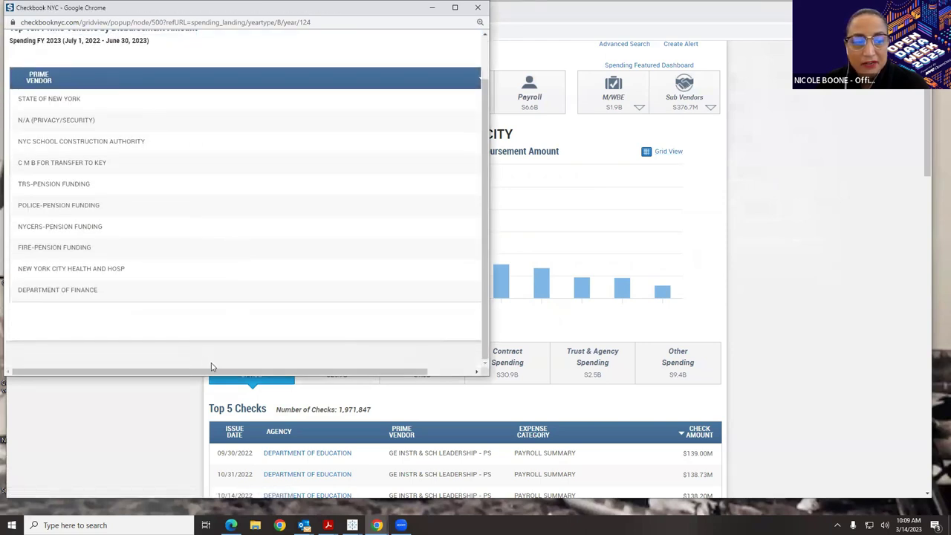
drag(350, 372, 395, 372)
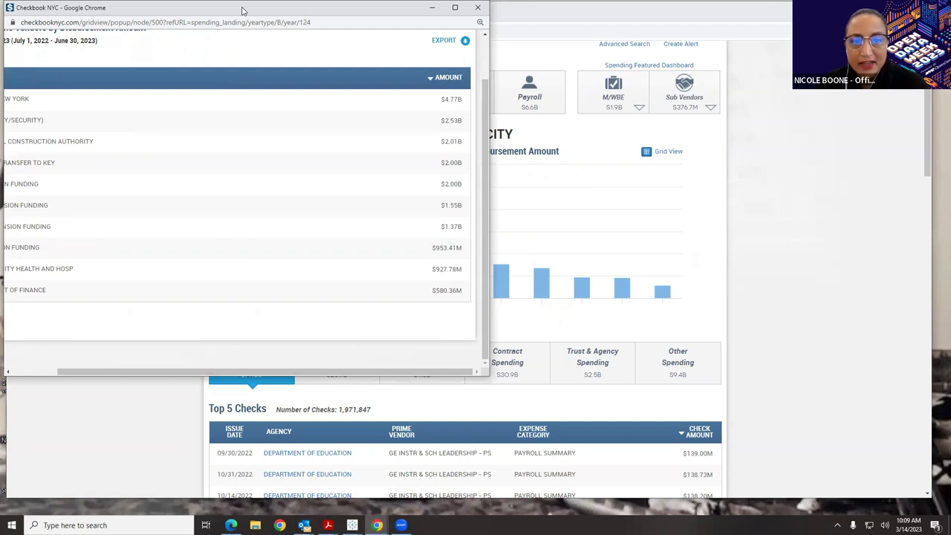
click(537, 124)
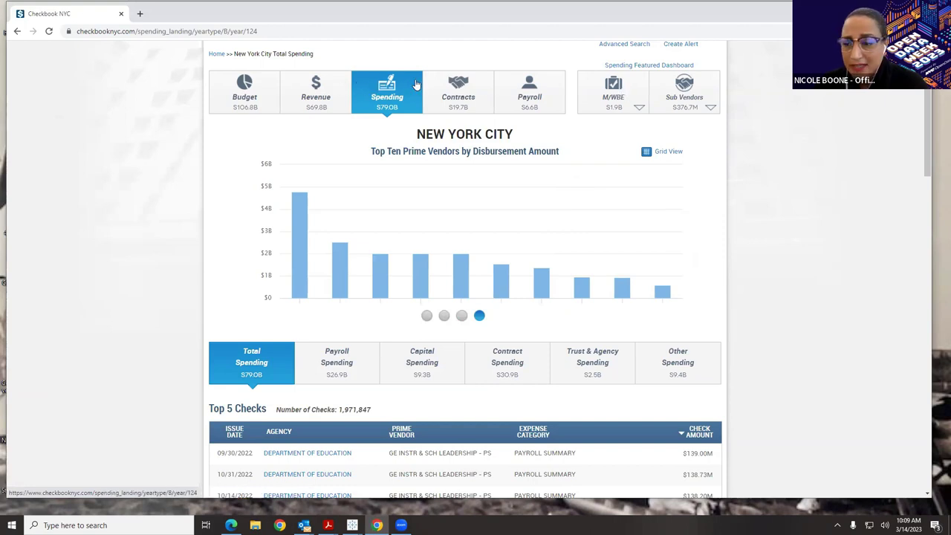
- Scroll down the citywide spending dashboard to the Top 5 Checks panel
scroll(407, 87, down, 2)
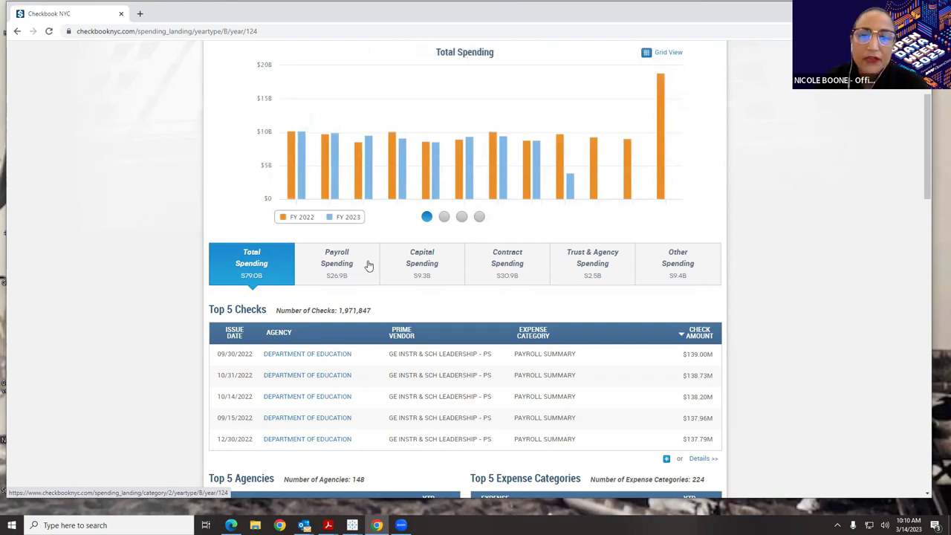
scroll(379, 269, down, 2)
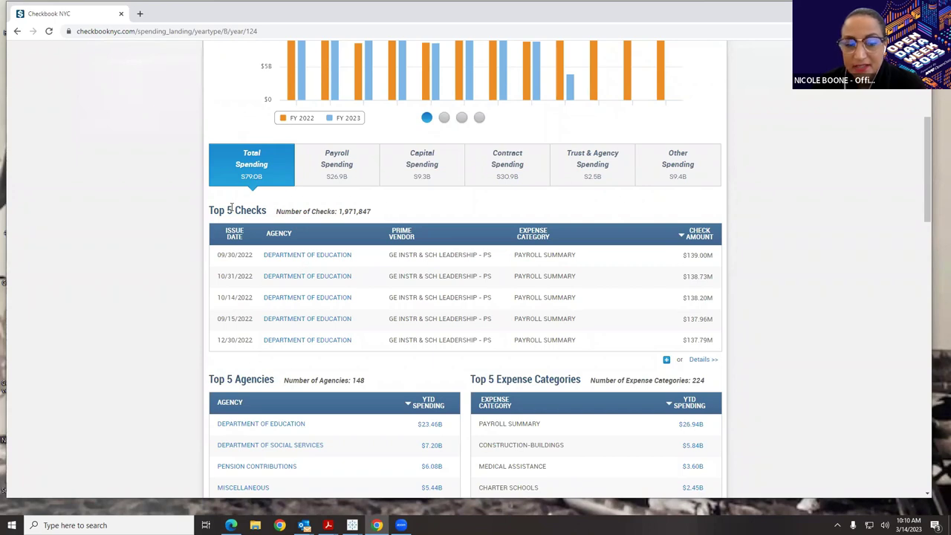
scroll(231, 210, down, 4)
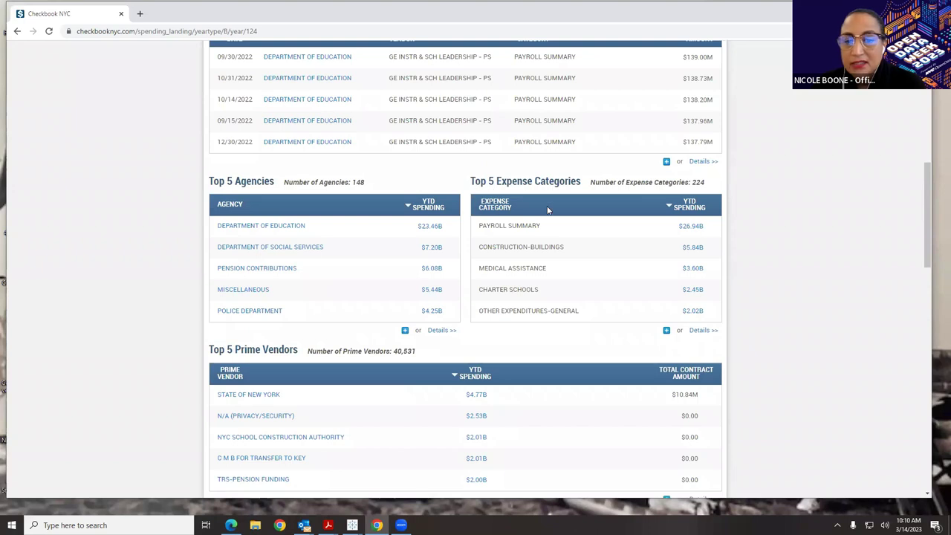
scroll(547, 210, down, 3)
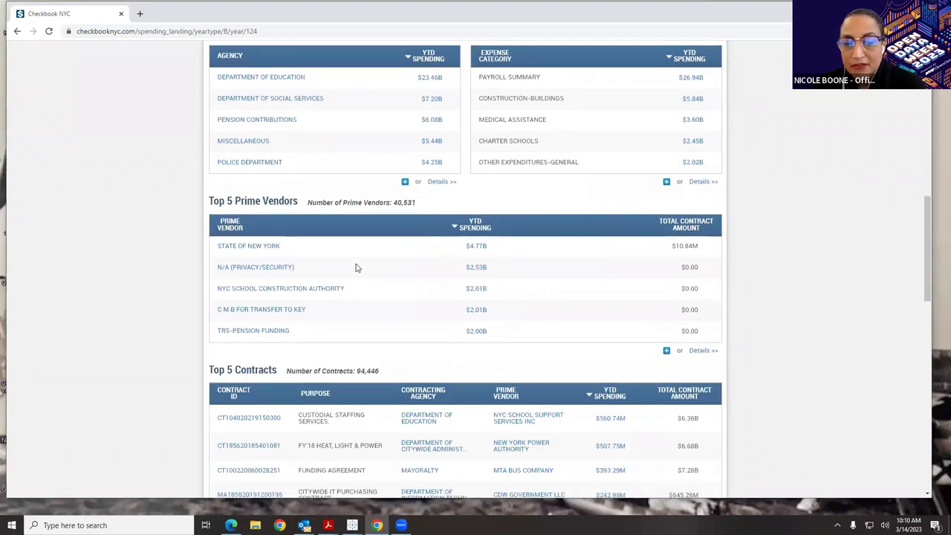
scroll(356, 268, down, 2)
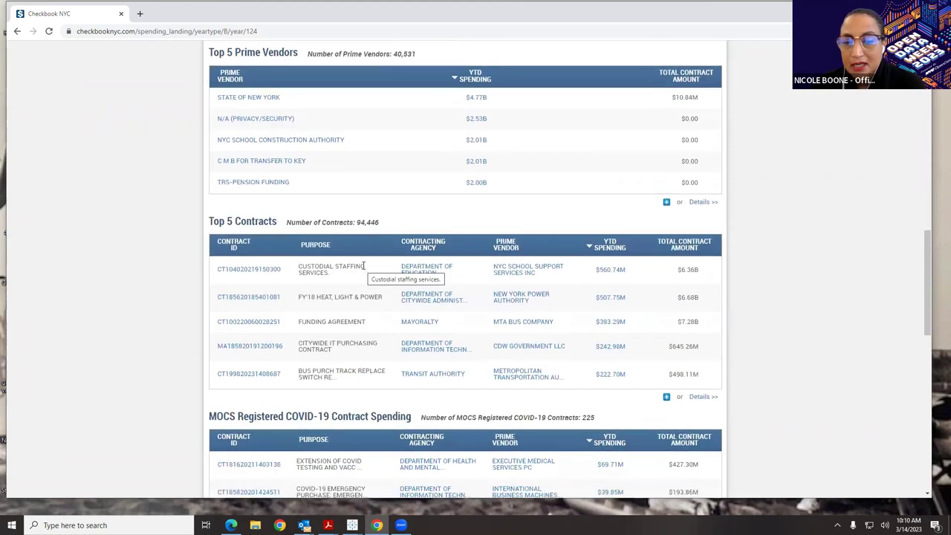
scroll(363, 266, down, 4)
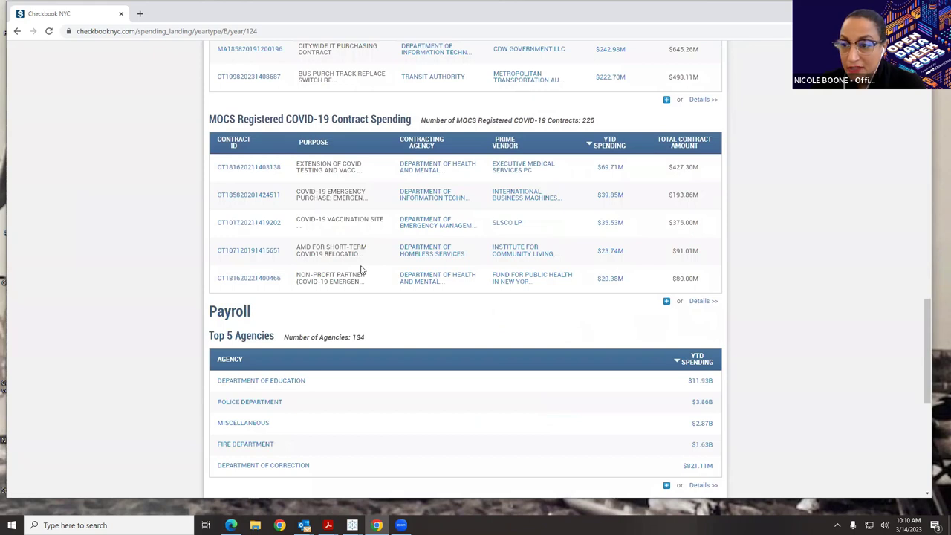
scroll(362, 271, down, 1)
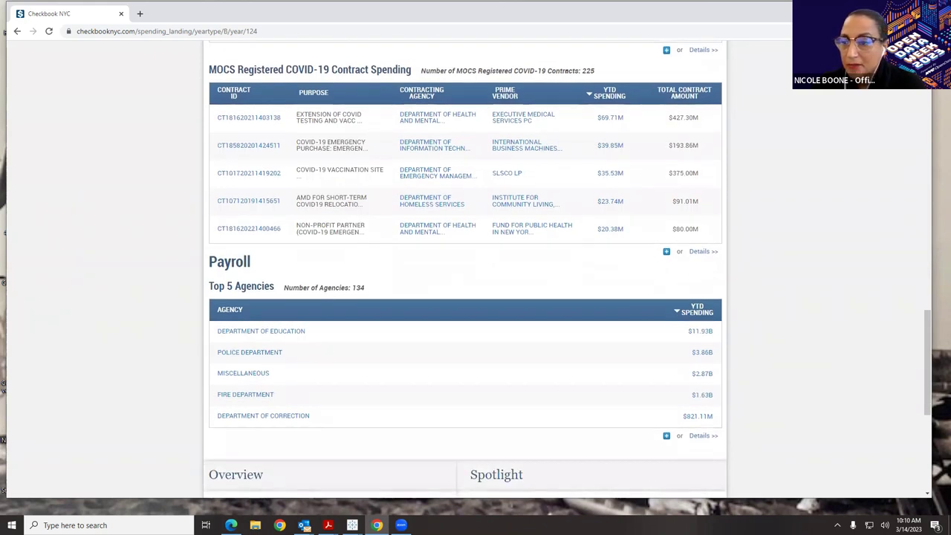
scroll(728, 286, up, 10)
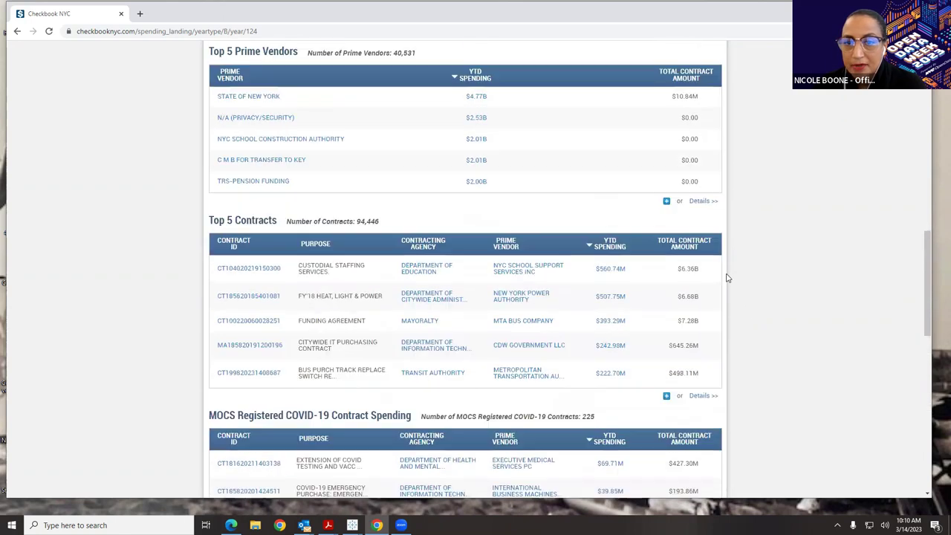
scroll(726, 276, up, 2)
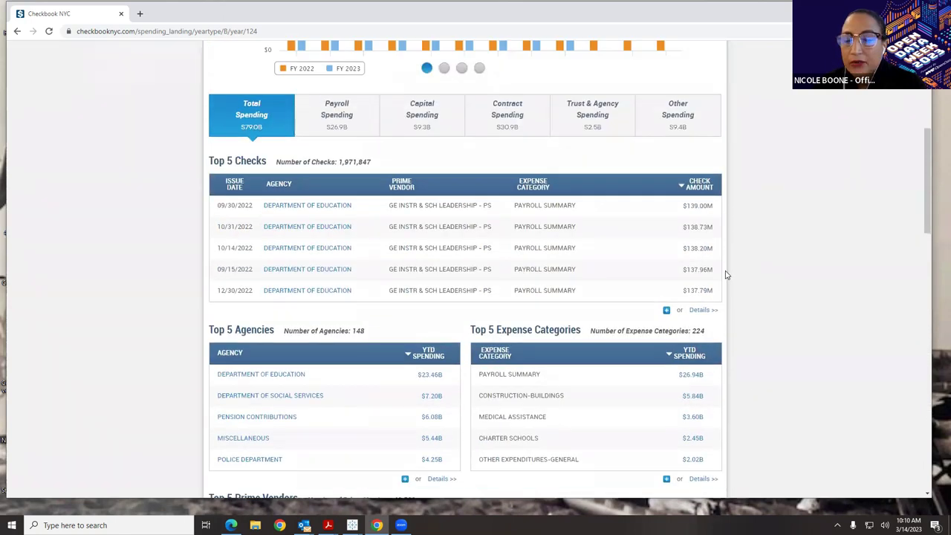
- Expand Top 5 Checks into the full Top Checks list, scrolling down to $71.62M
click(666, 311)
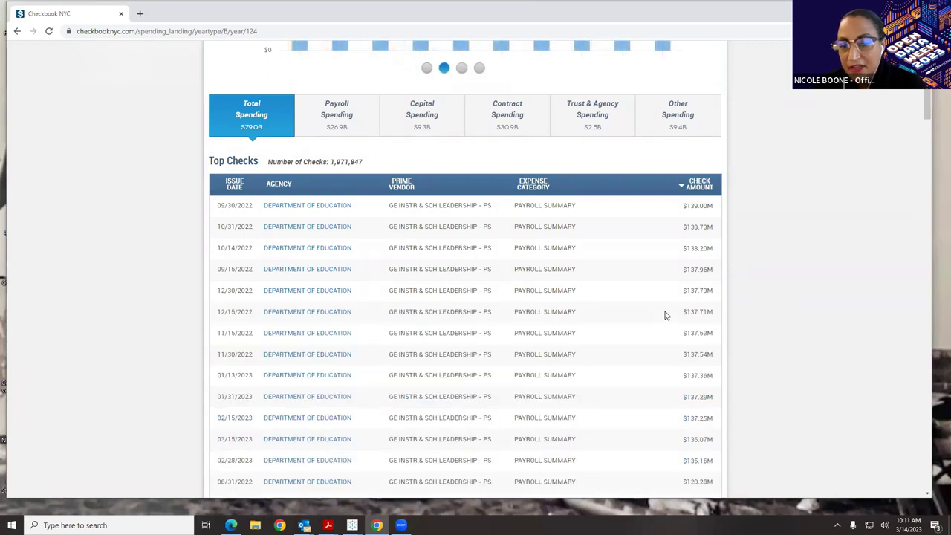
scroll(667, 315, down, 15)
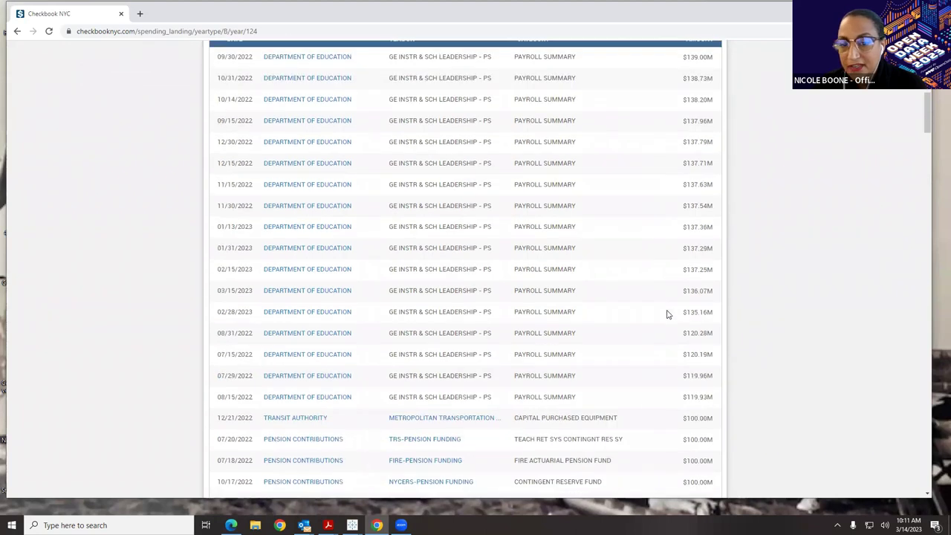
scroll(668, 326, down, 10)
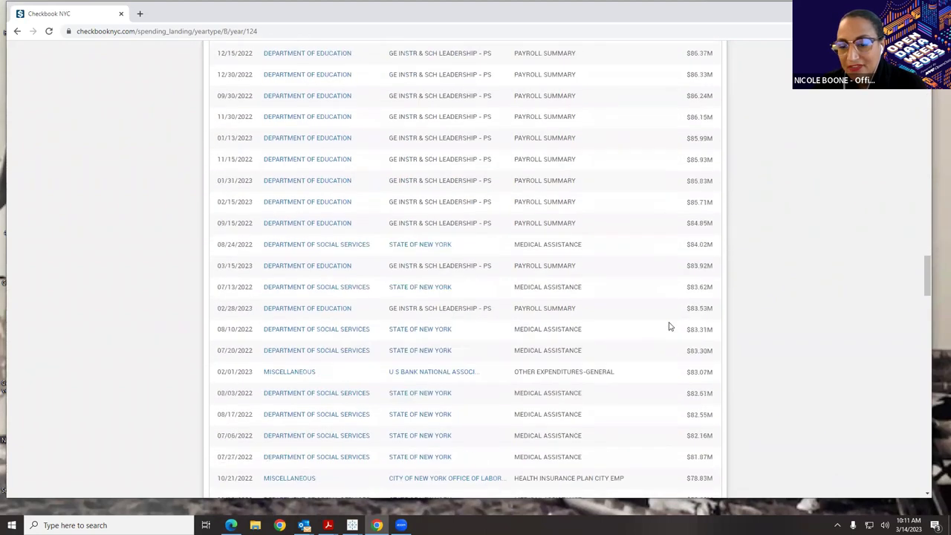
scroll(670, 335, down, 7)
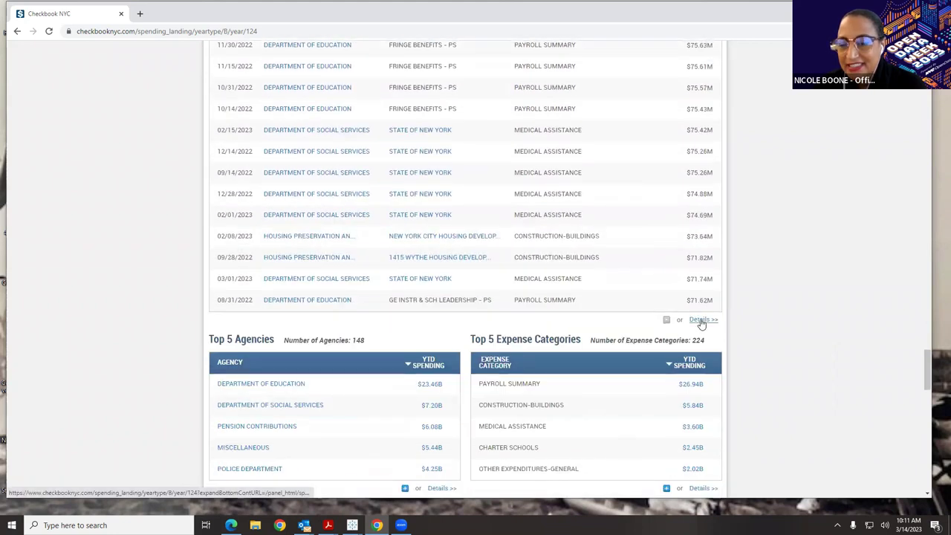
- Open the $79.01B Checks Total Spending Transactions details and filter by agency Department of Education
click(701, 321)
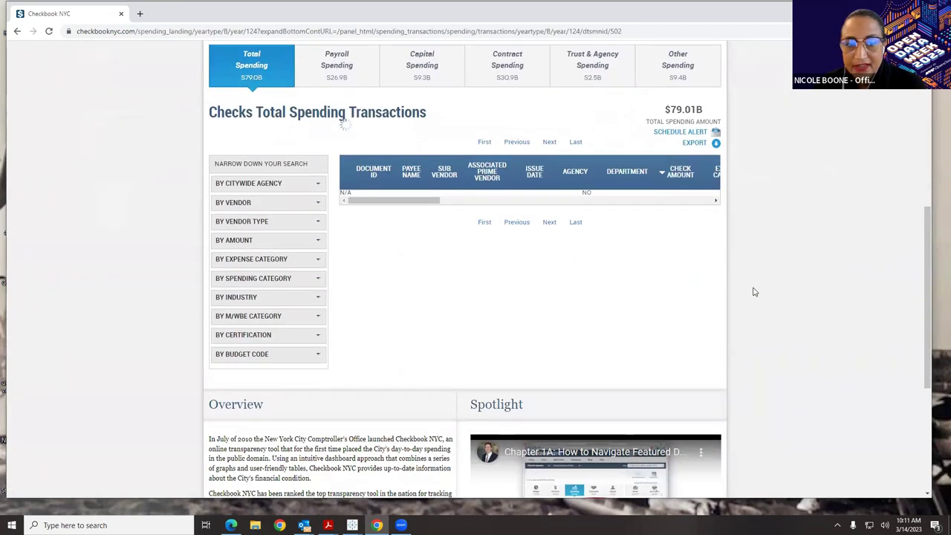
click(253, 183)
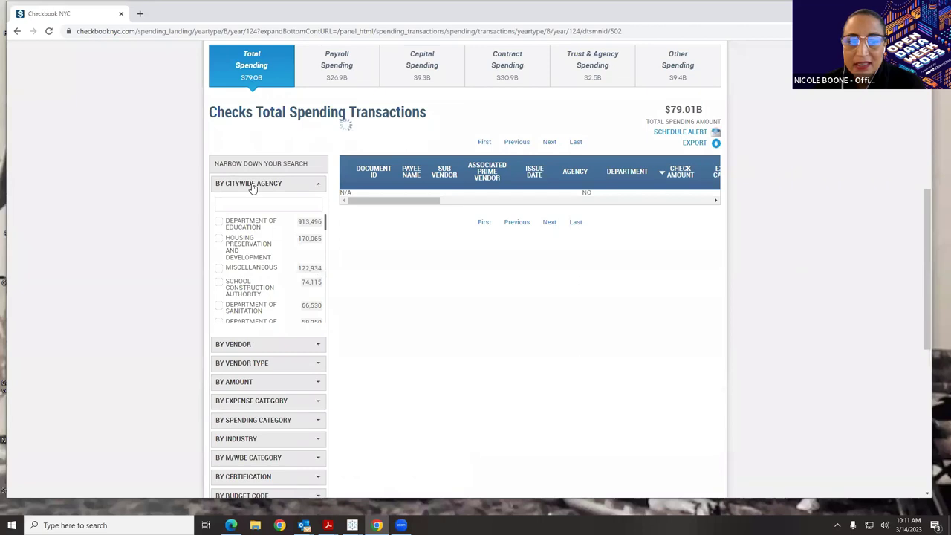
click(219, 223)
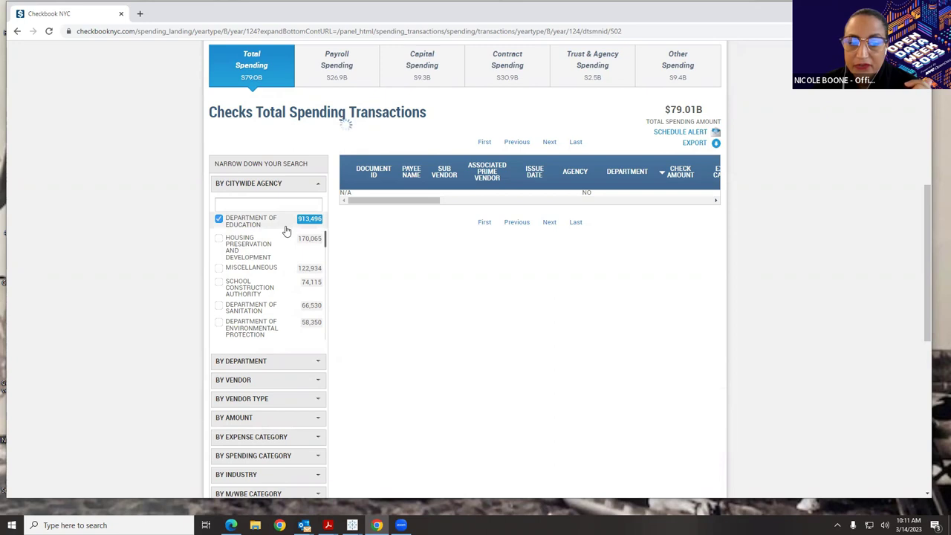
- Filter the transactions by vendor to STAPLES CONTRACT & COMMERCIAL LLC
click(267, 382)
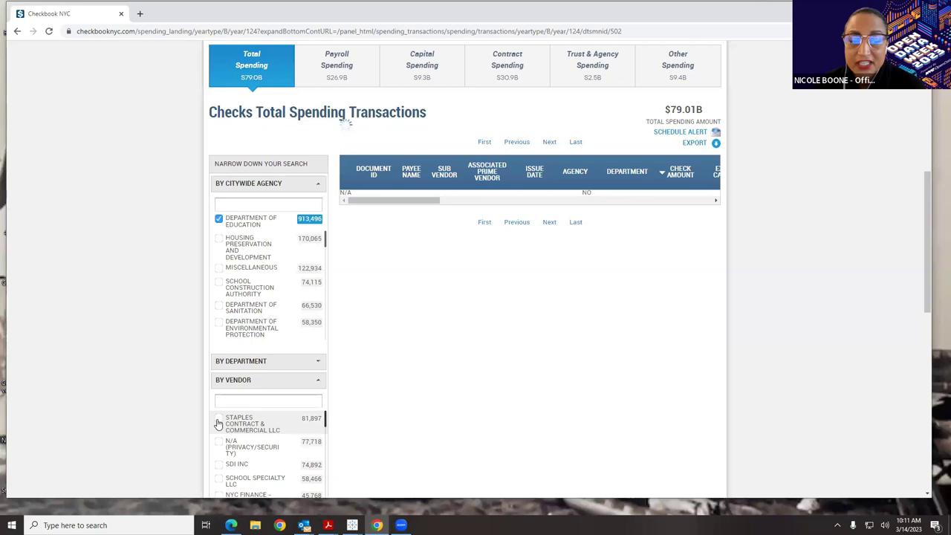
click(219, 424)
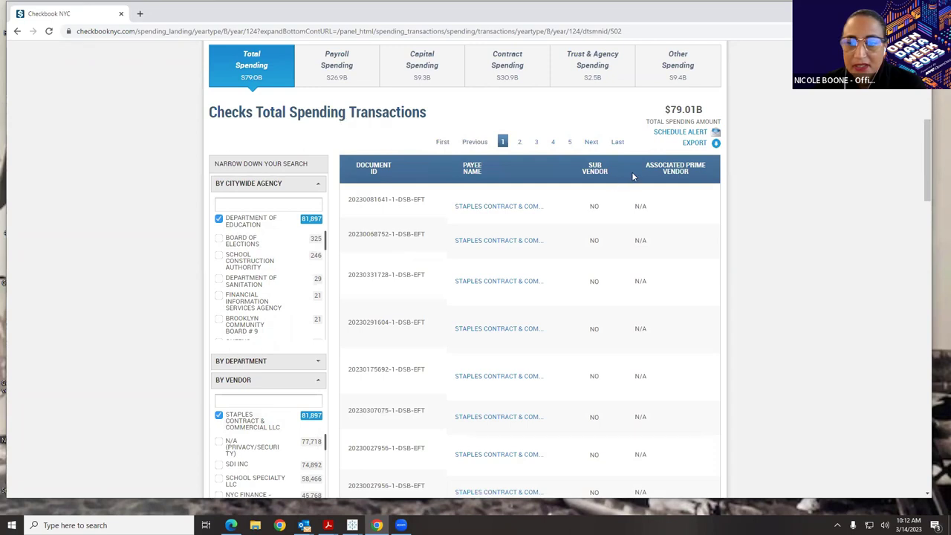
scroll(357, 282, down, 5)
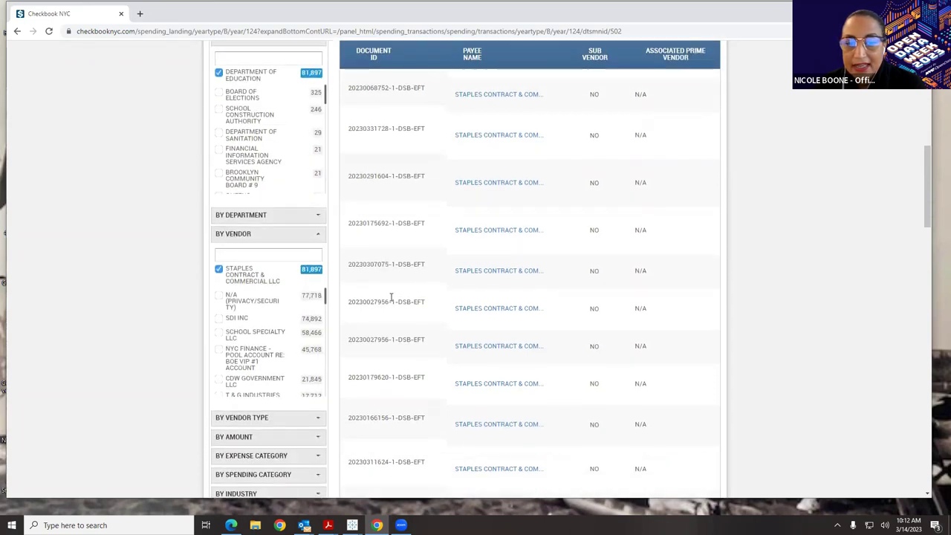
scroll(394, 305, down, 1)
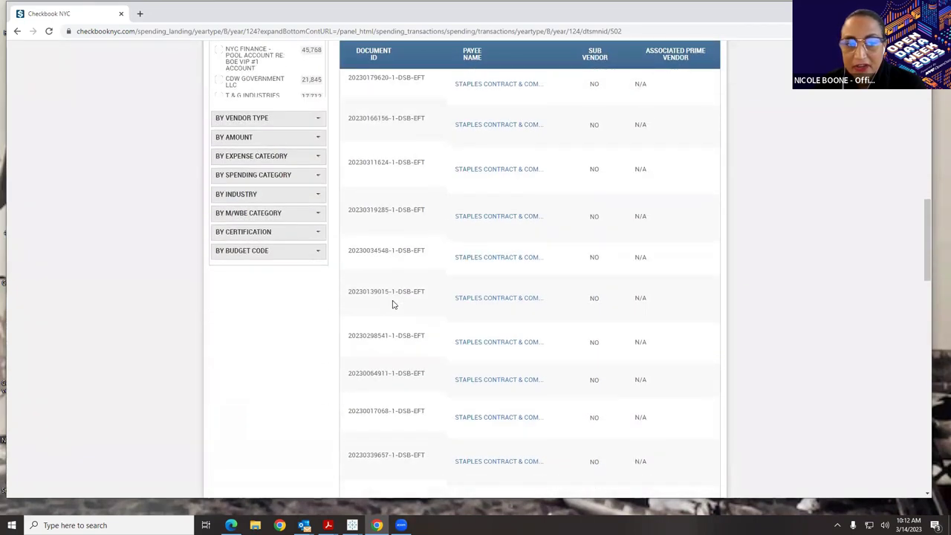
- Export all pages of the 81,897 filtered records as a CSV download
scroll(357, 279, up, 1)
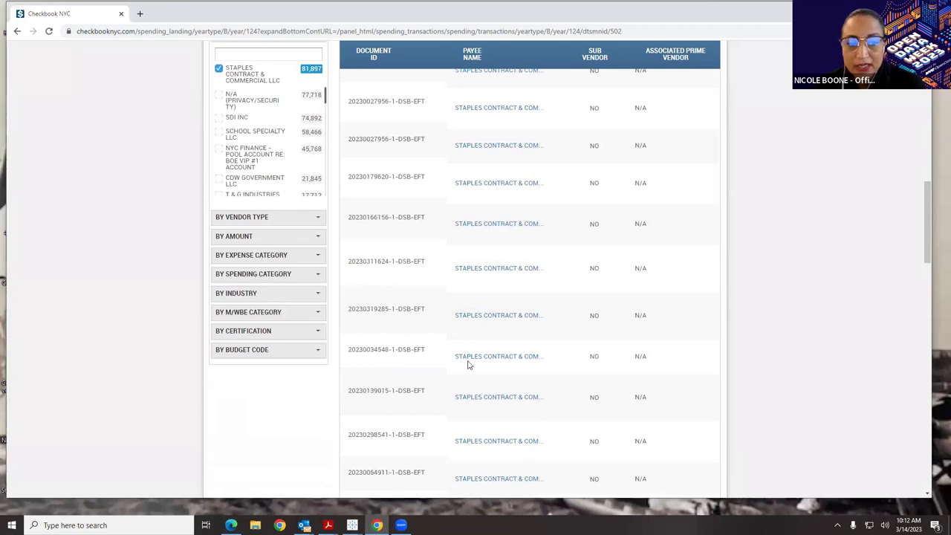
scroll(468, 364, up, 5)
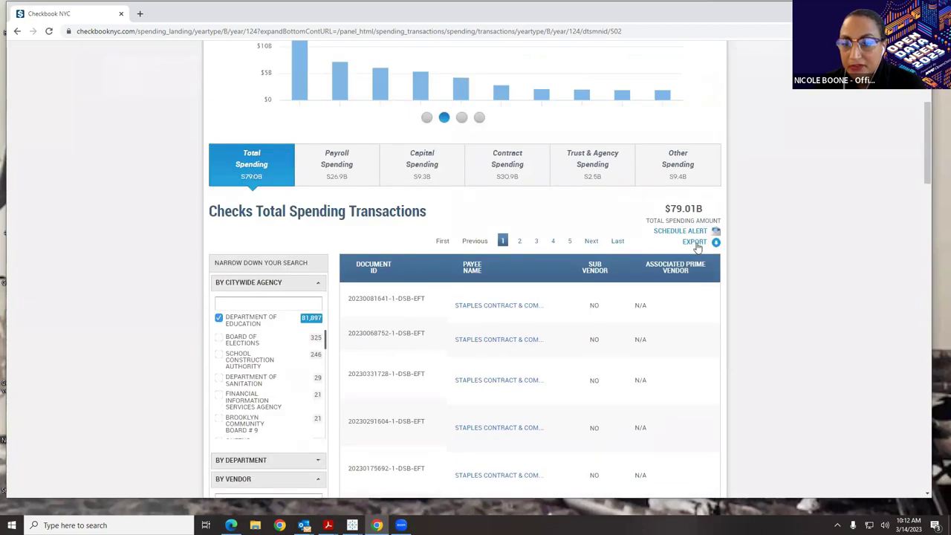
click(698, 247)
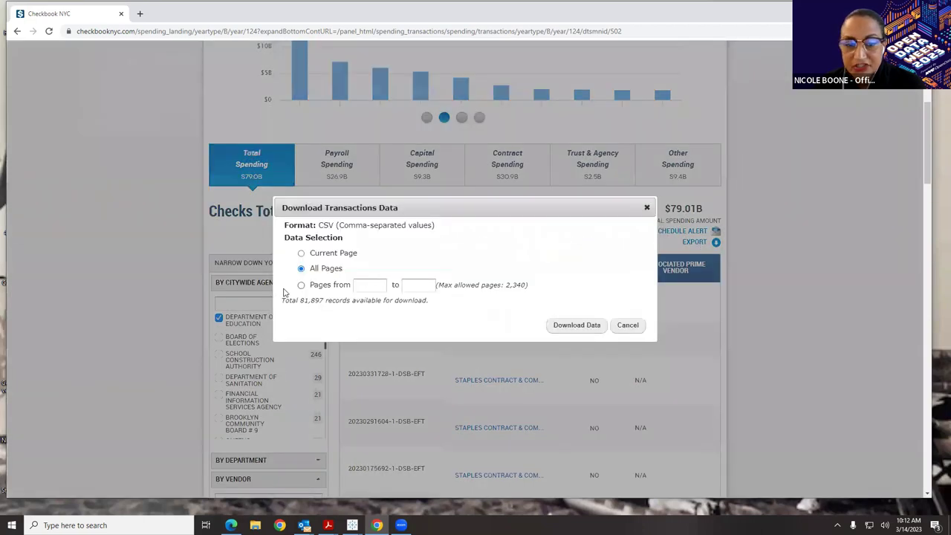
click(569, 328)
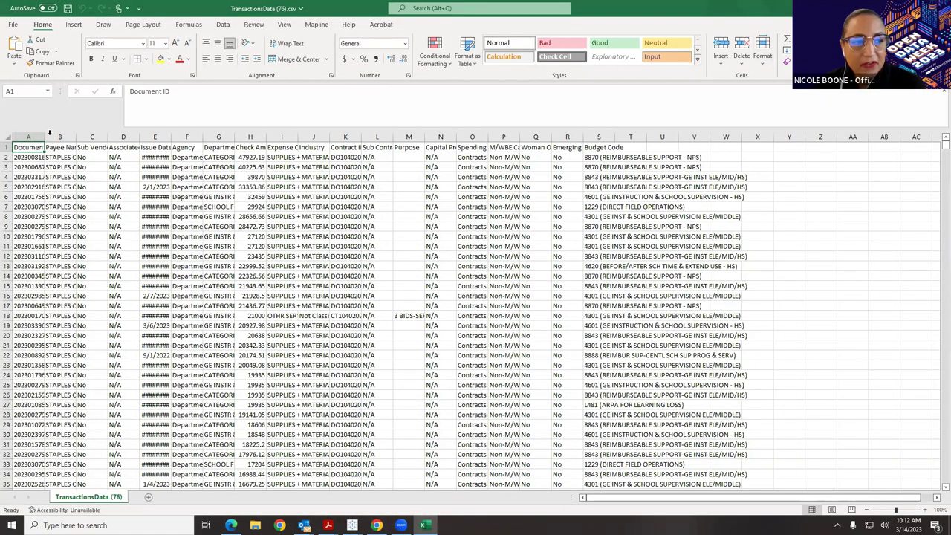
- Select the whole TransactionsData (76).csv sheet, widen all columns, and scroll across
key(ctrl+a)
drag(45, 136, 99, 139)
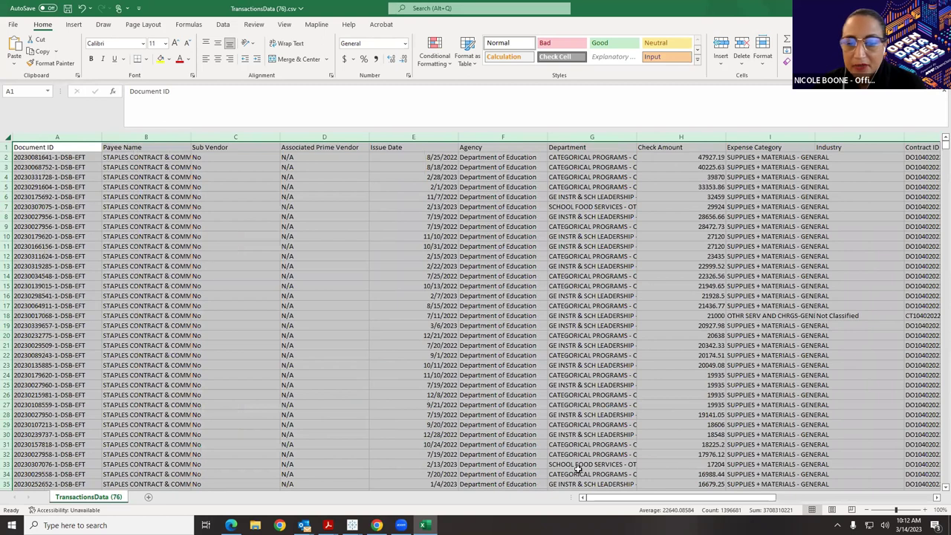
drag(615, 502, 809, 507)
click(620, 105)
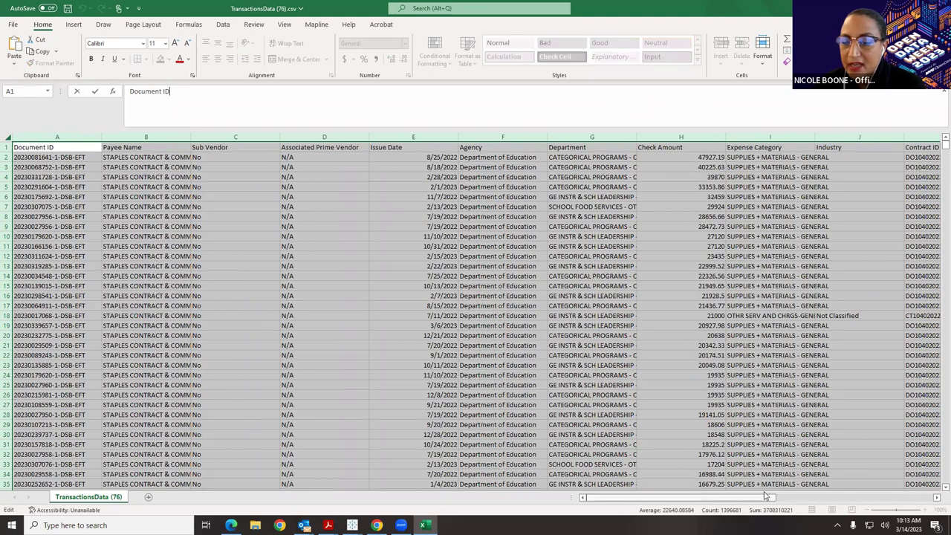
click(765, 497)
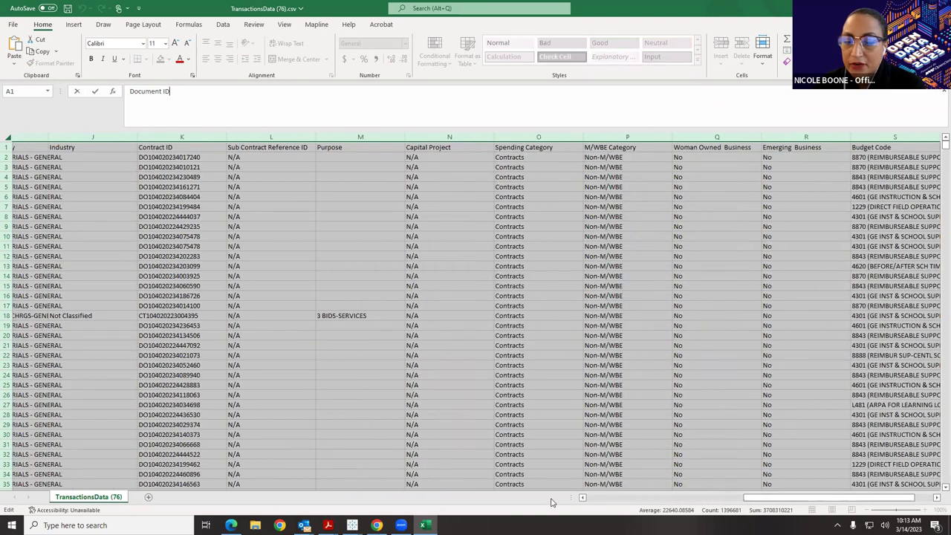
- Close TransactionsData (76).csv in Excel without saving changes
click(858, 483)
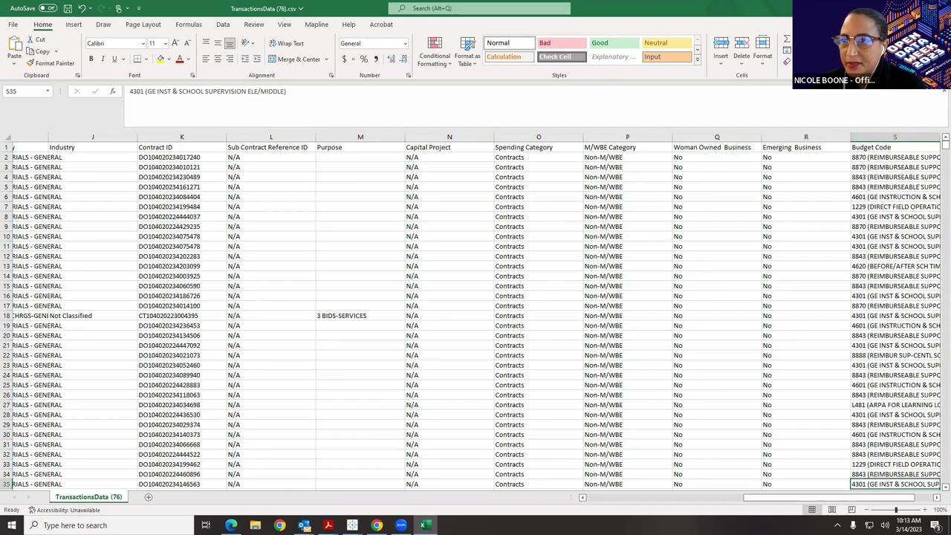
key(ctrl+w)
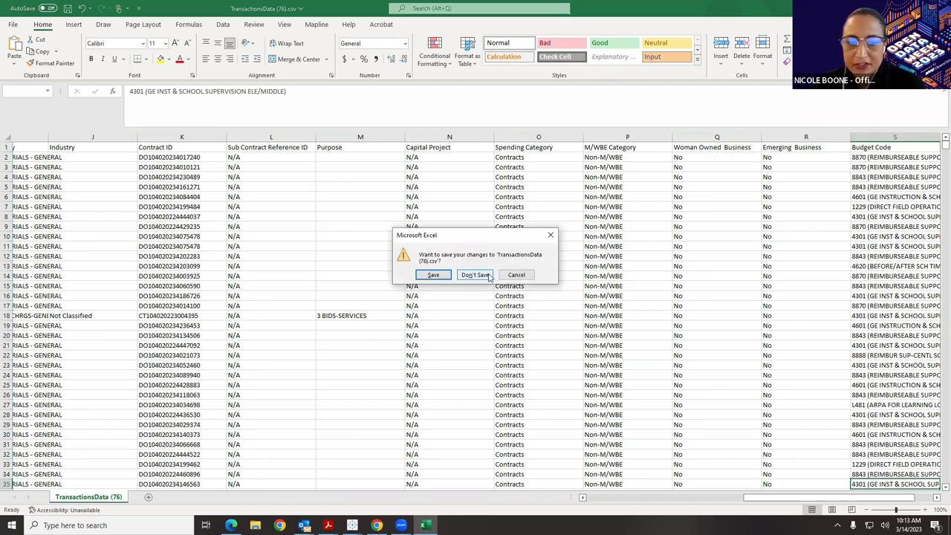
click(474, 275)
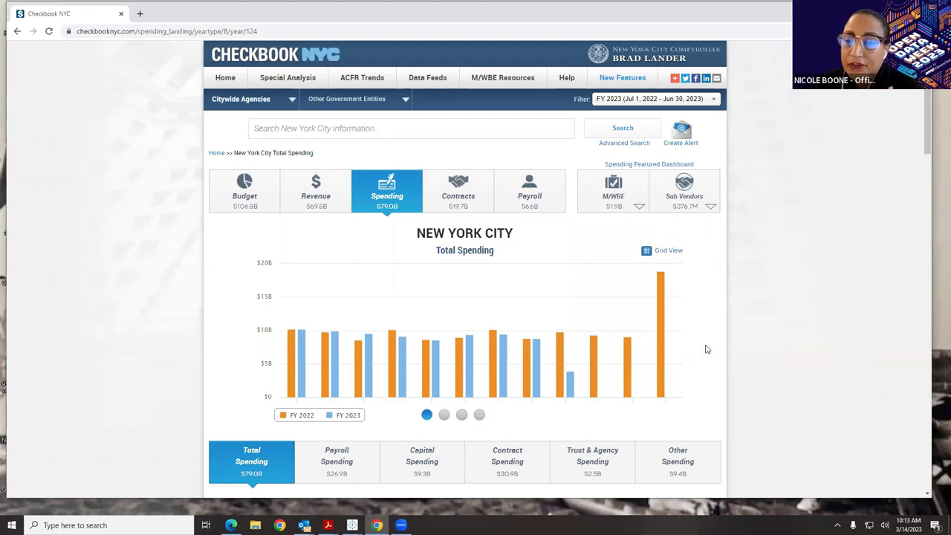
- Open DEPARTMENT OF EDUCATION from Top 5 Agencies to see its $23.5B FY 2023 spending
scroll(483, 241, down, 1)
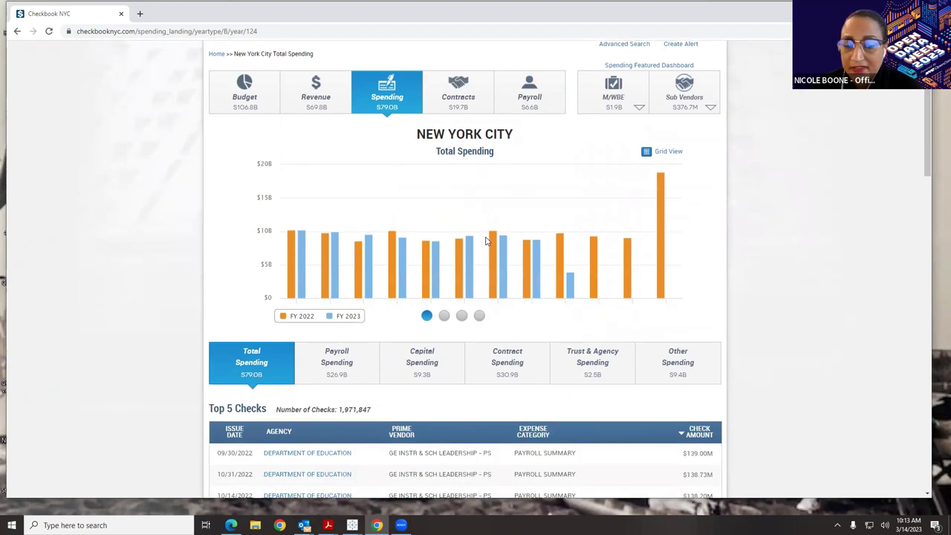
mouse_move(493, 245)
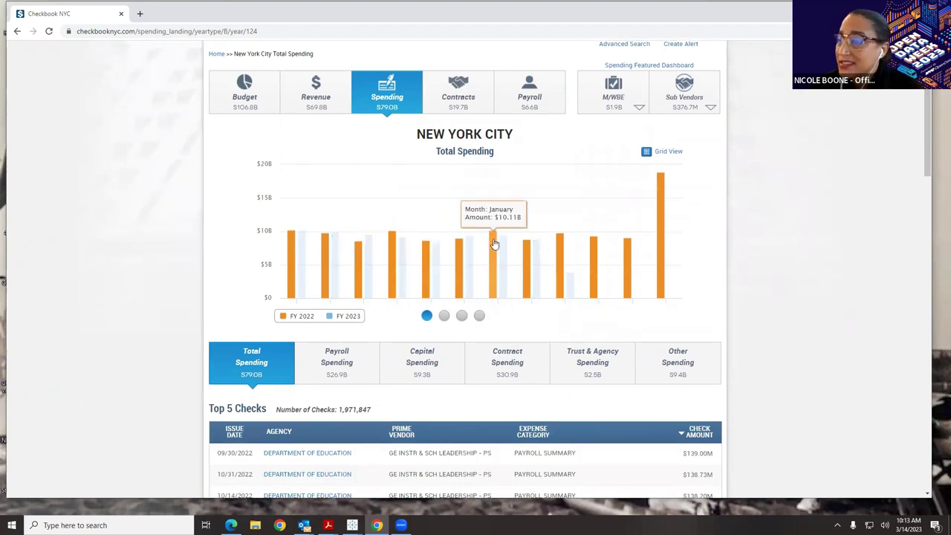
scroll(494, 244, down, 3)
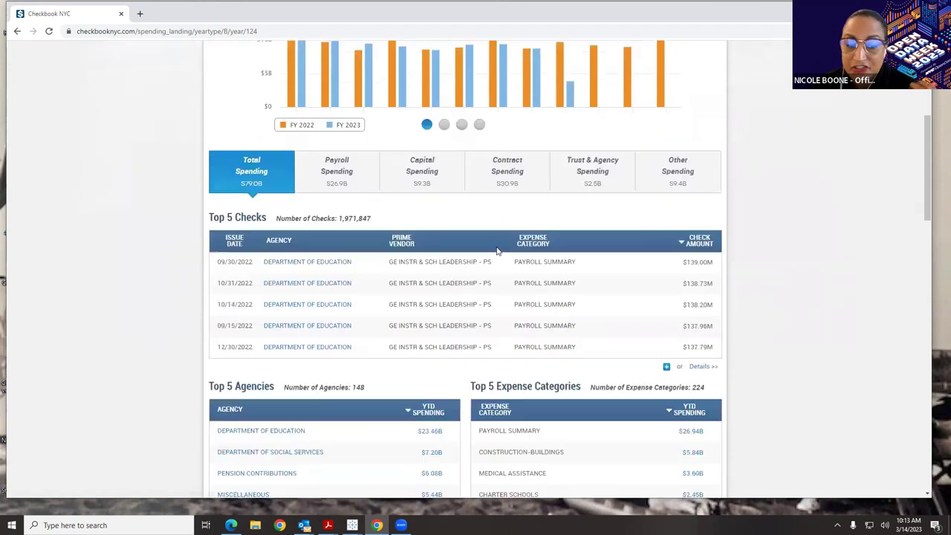
scroll(496, 250, down, 1)
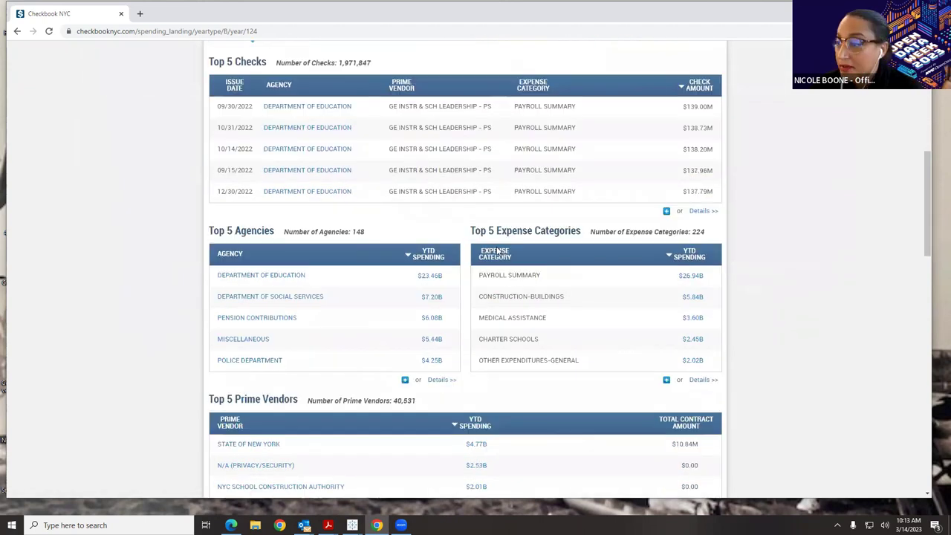
click(257, 276)
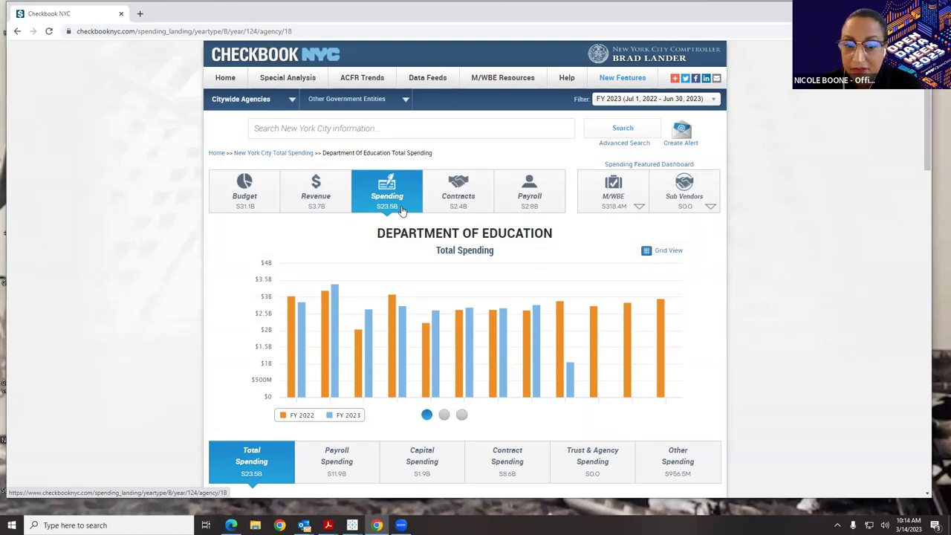
- Browse Department of Education's top tables, then open NYC School Bus Umbrella Services Inc from Top 5 Contracts
scroll(402, 211, down, 3)
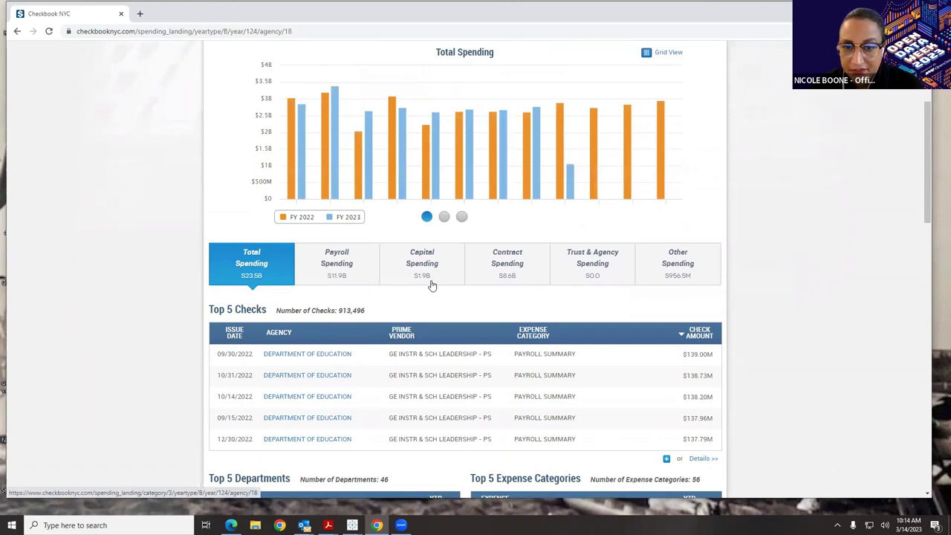
scroll(433, 287, down, 2)
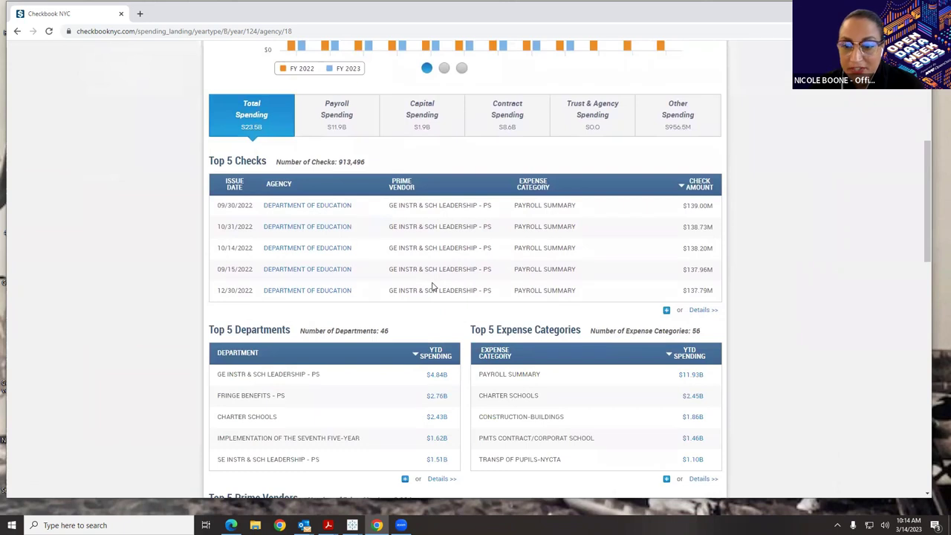
scroll(433, 286, down, 4)
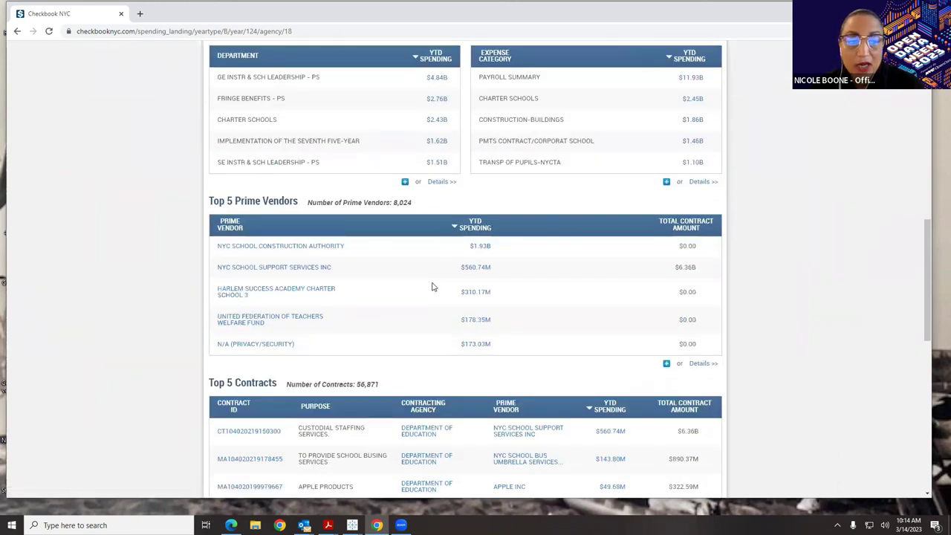
scroll(433, 287, down, 5)
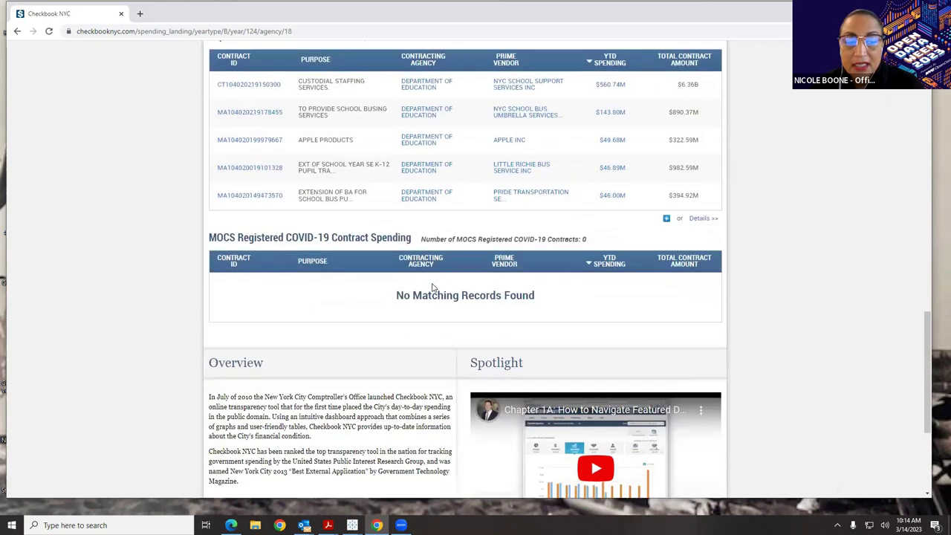
drag(929, 382, 879, 117)
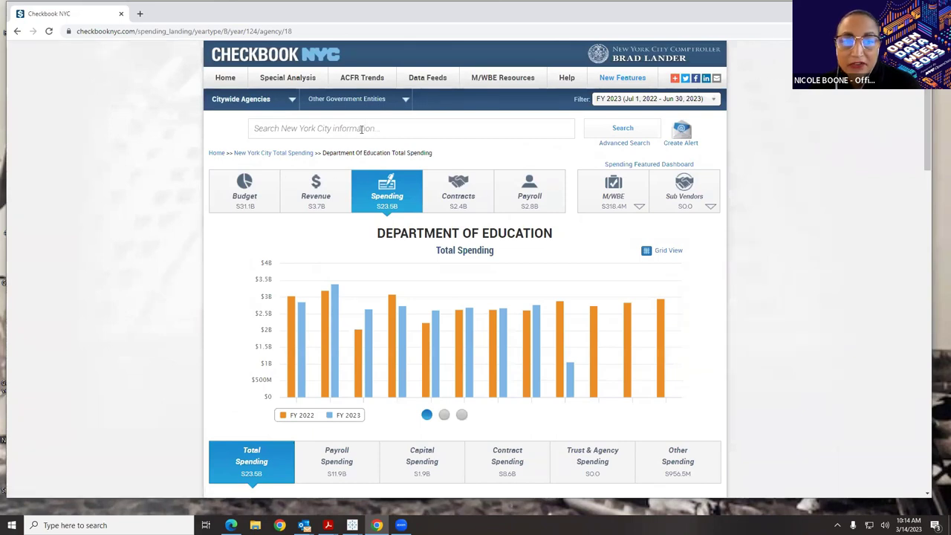
scroll(378, 181, down, 3)
scroll(378, 181, down, 5)
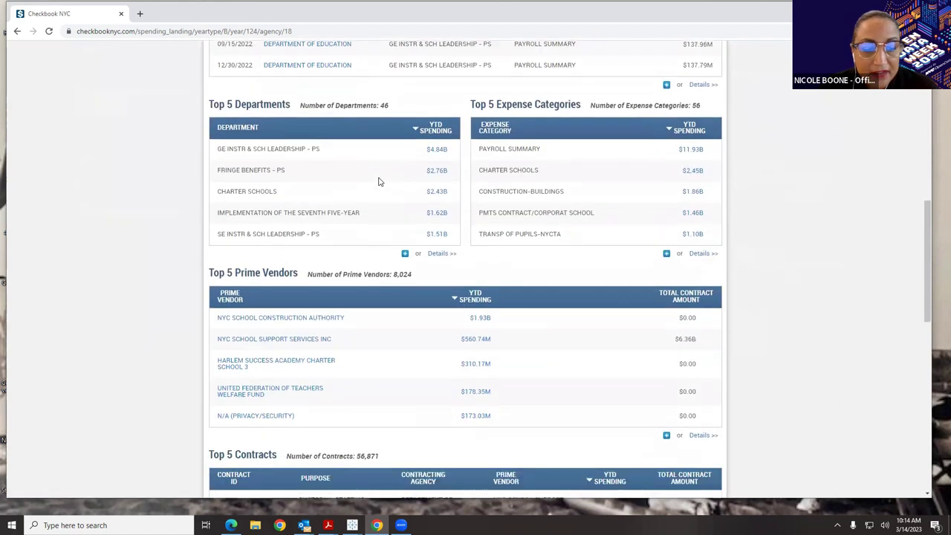
scroll(377, 181, down, 1)
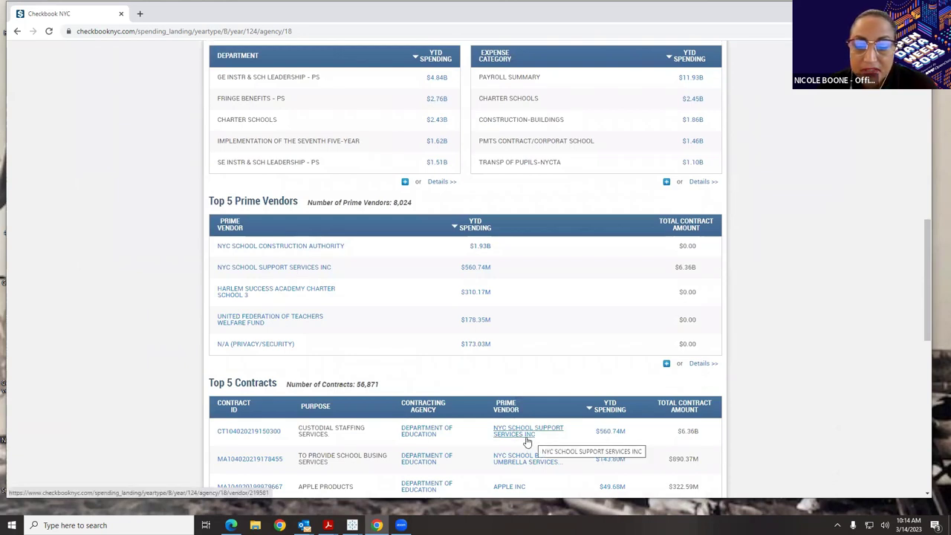
click(520, 464)
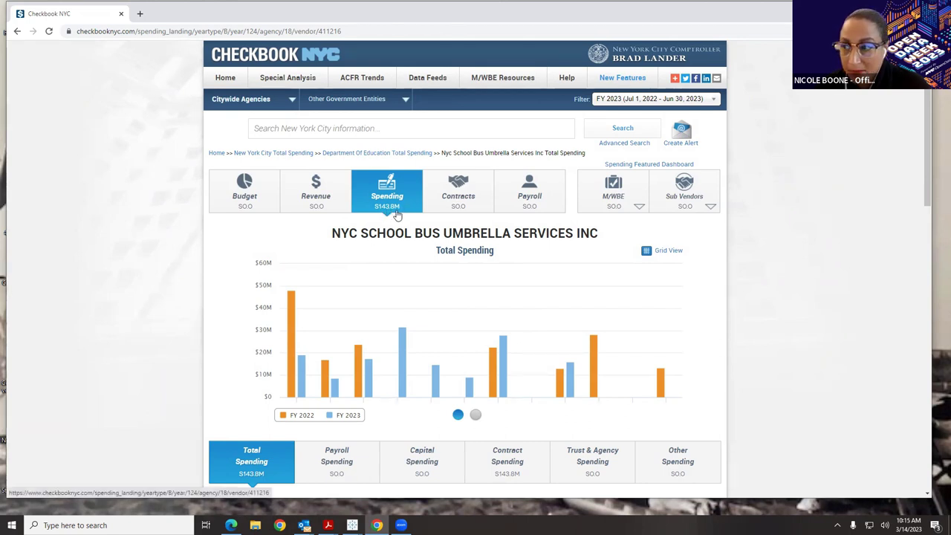
- Review the bus vendor's checks, department and contract tables, then return Home to $79.0B citywide spending
scroll(397, 213, down, 2)
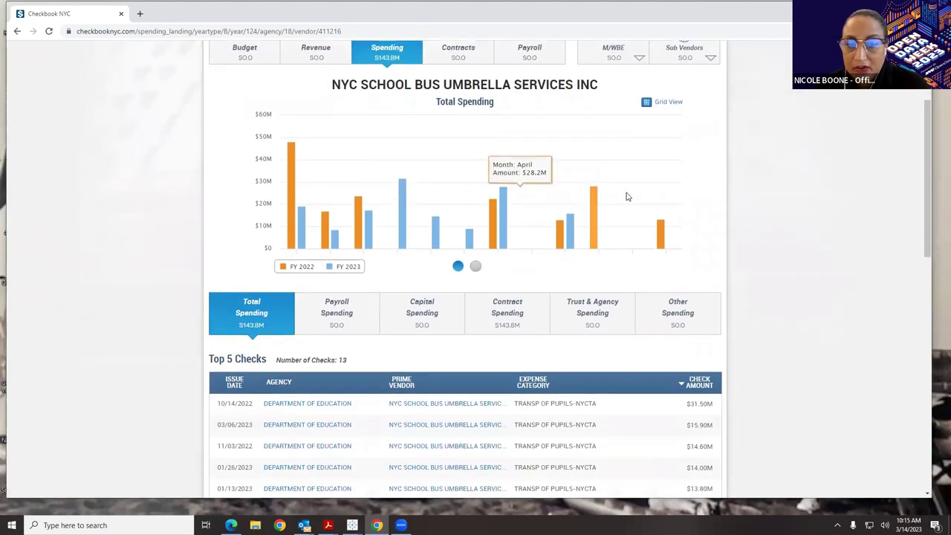
scroll(508, 312, down, 2)
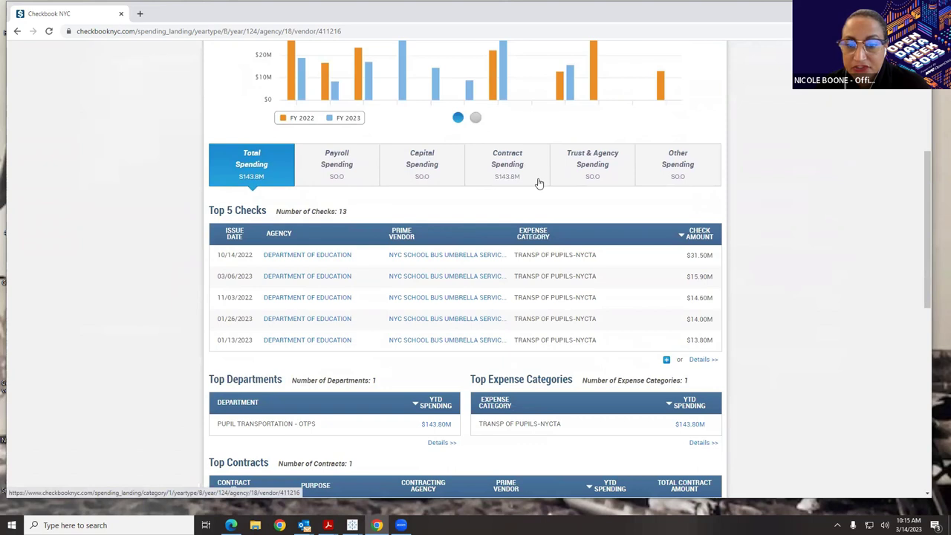
scroll(490, 175, down, 1)
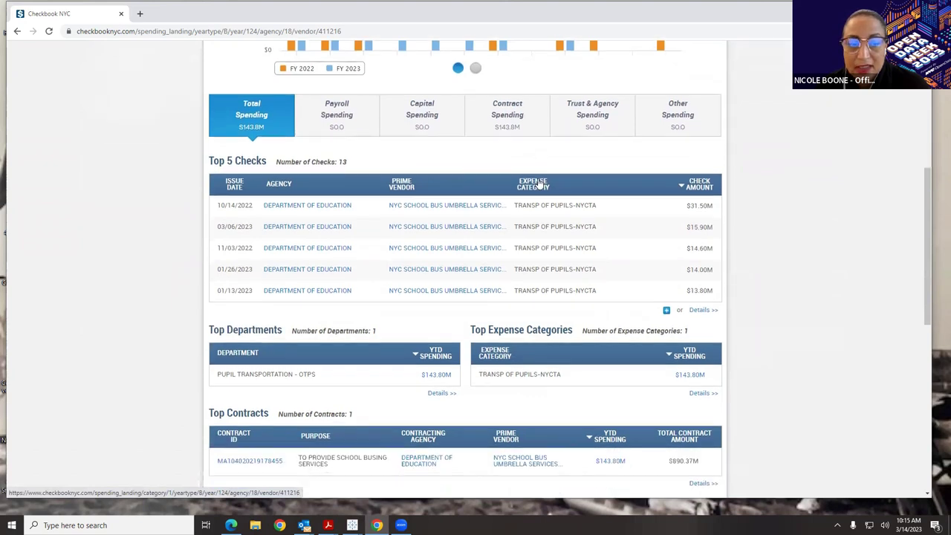
scroll(451, 169, down, 1)
scroll(449, 172, down, 1)
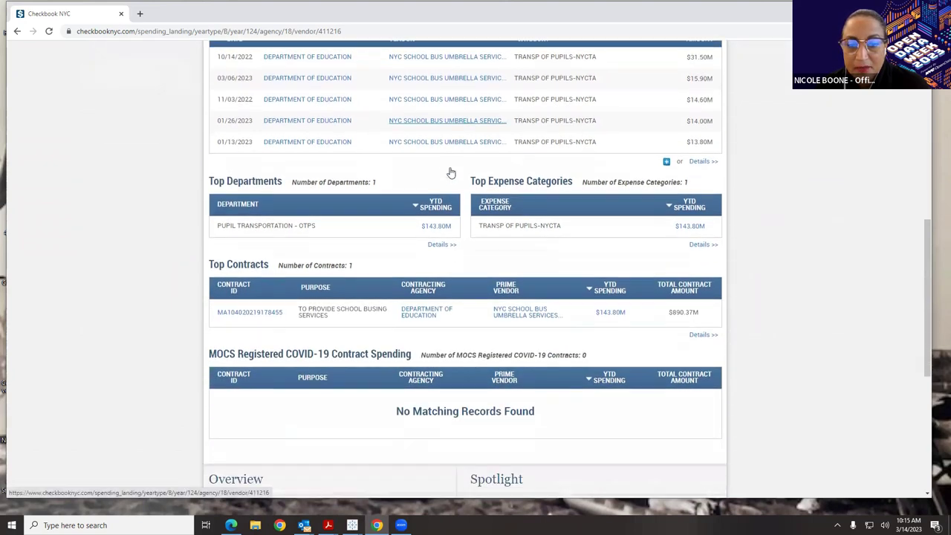
scroll(450, 172, down, 1)
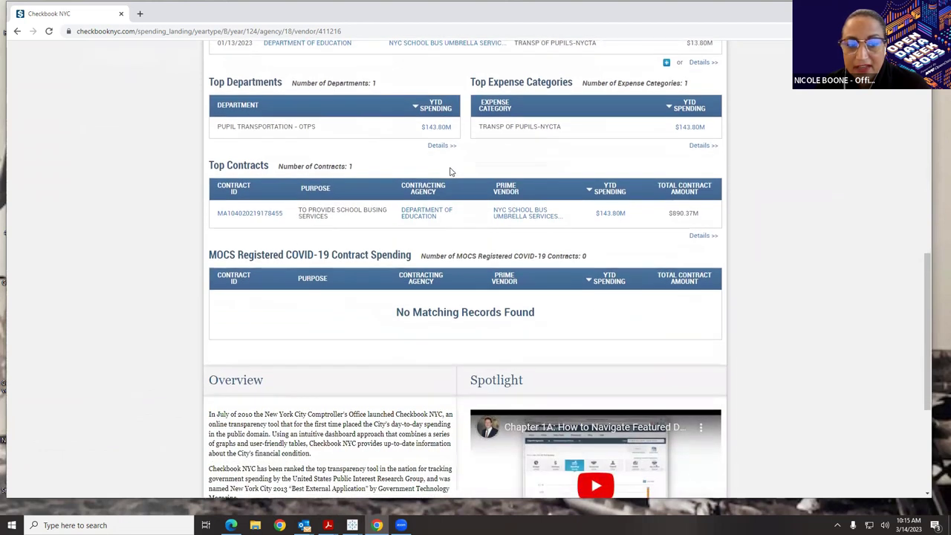
scroll(450, 172, up, 1)
scroll(450, 172, up, 4)
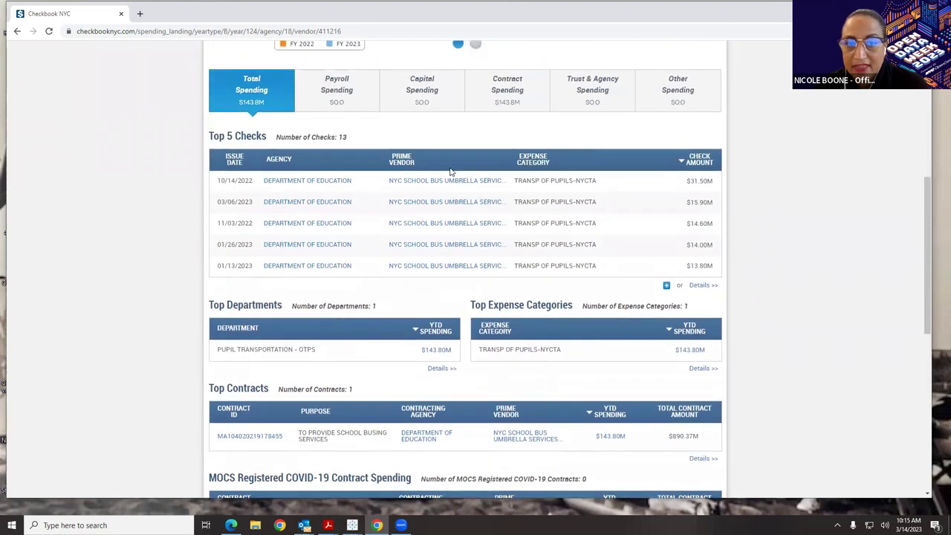
scroll(449, 172, up, 1)
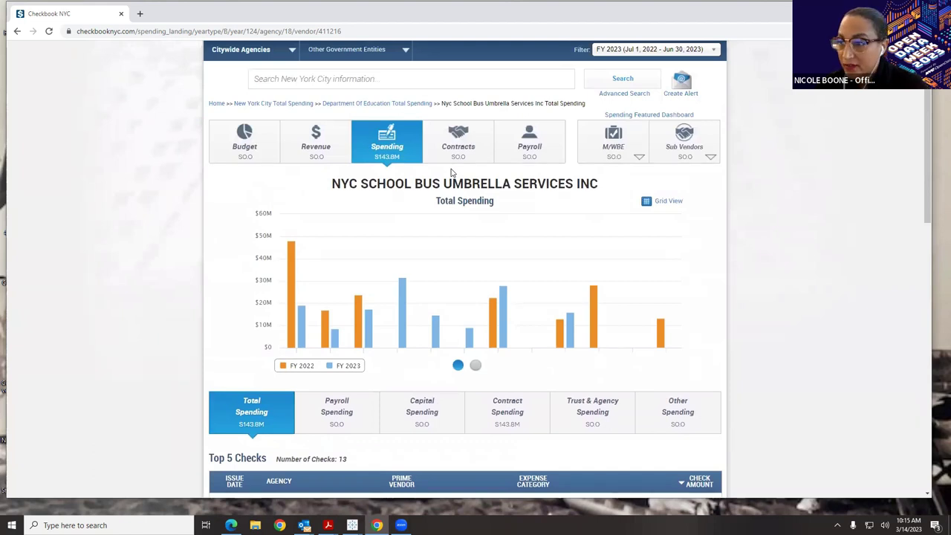
scroll(438, 234, up, 1)
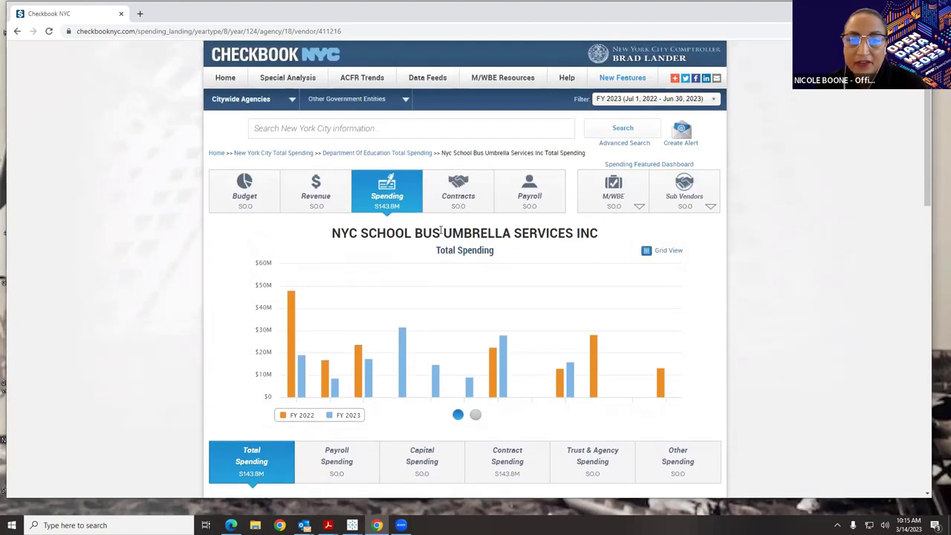
click(215, 154)
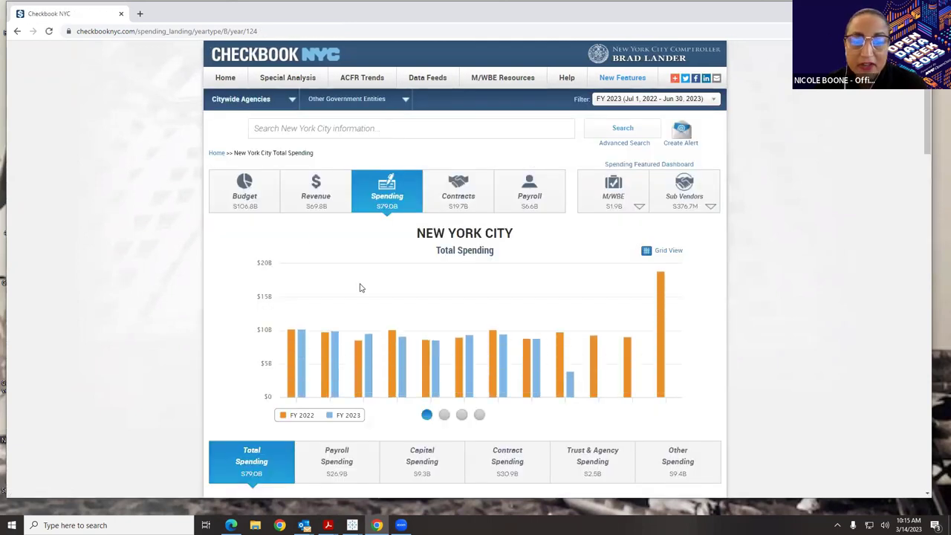
- Select OFFICE OF THE COMPTROLLER from the paged Citywide Agencies list
scroll(360, 286, down, 1)
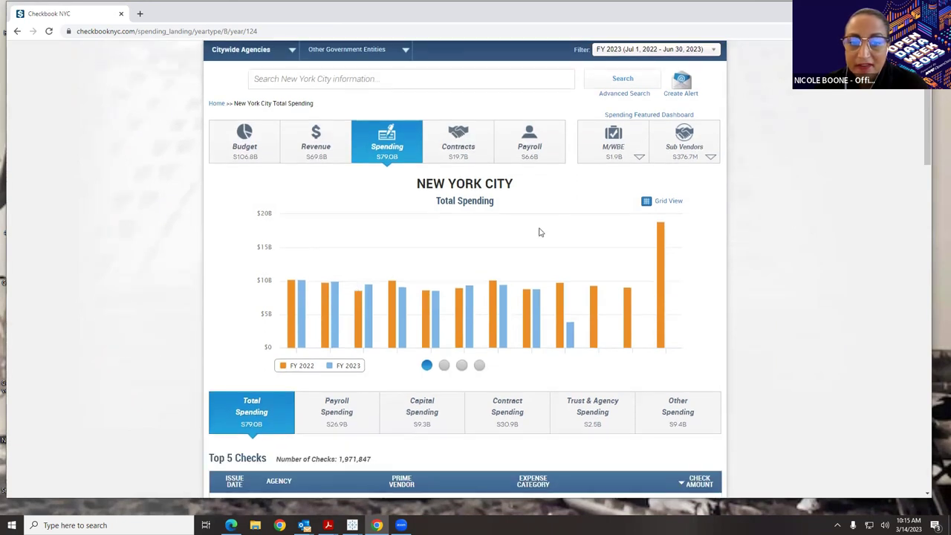
scroll(538, 233, up, 1)
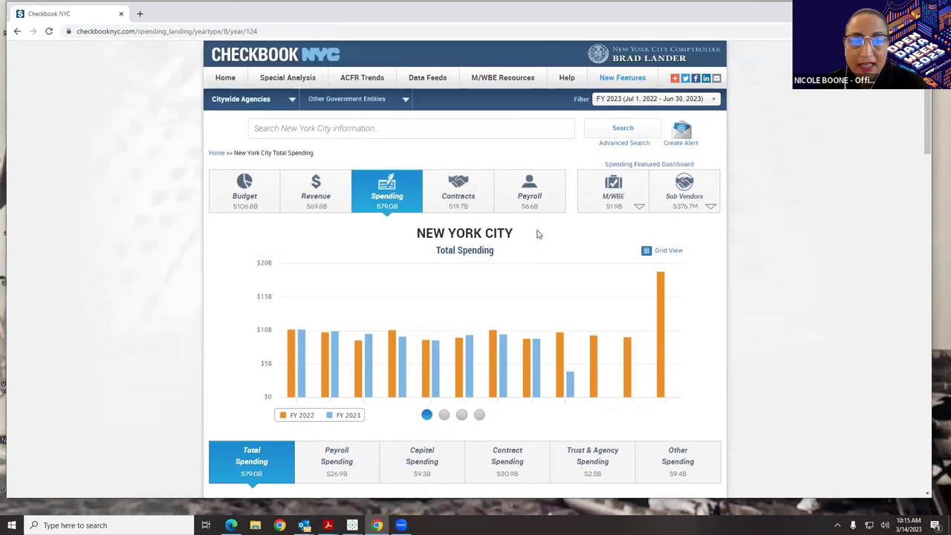
click(267, 101)
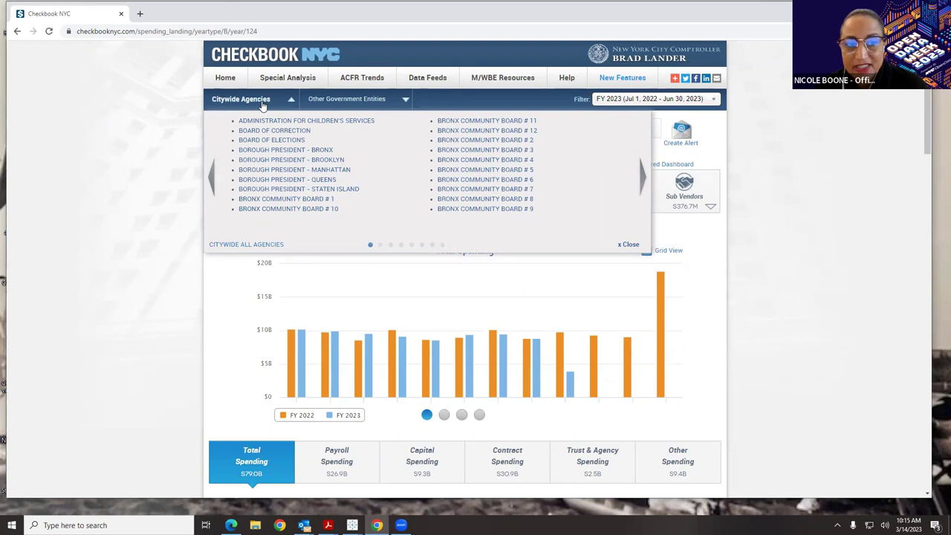
click(639, 179)
click(639, 179)
click(640, 179)
click(639, 178)
click(640, 179)
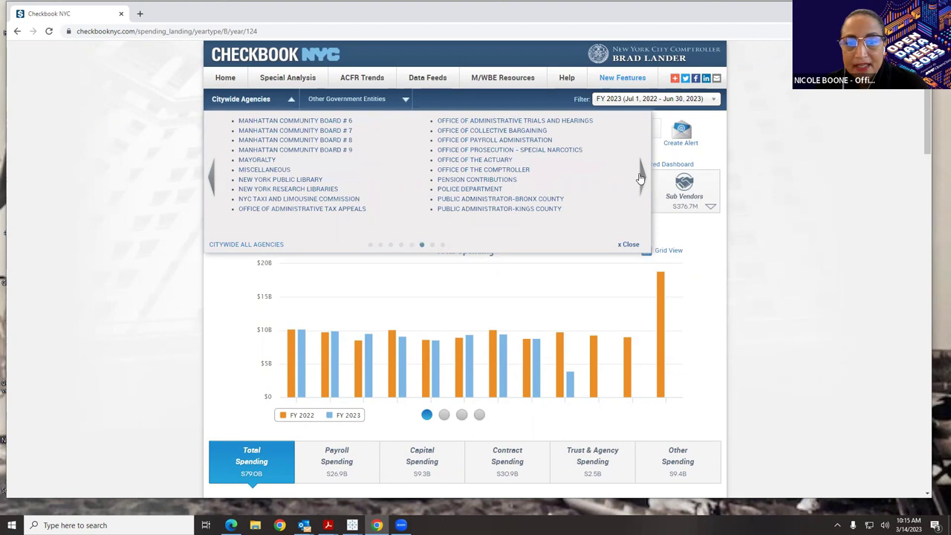
click(505, 170)
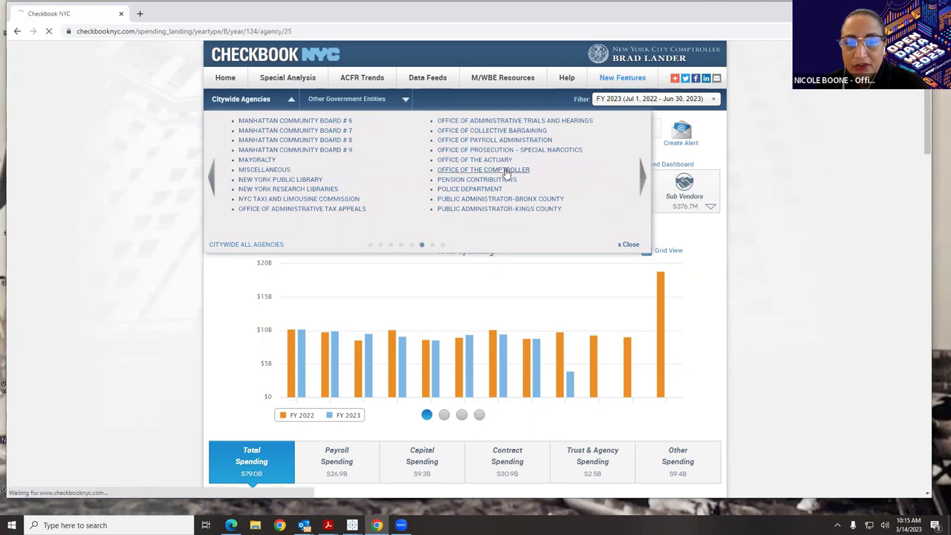
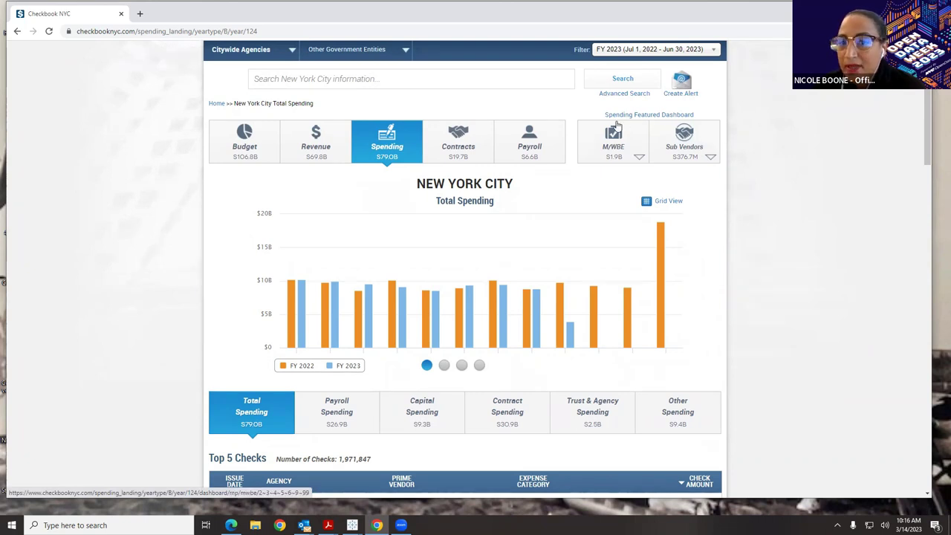
- Switch the FY 2023 spending view to the M/WBE featured dashboard (11.7% M/WBE share)
mouse_move(687, 119)
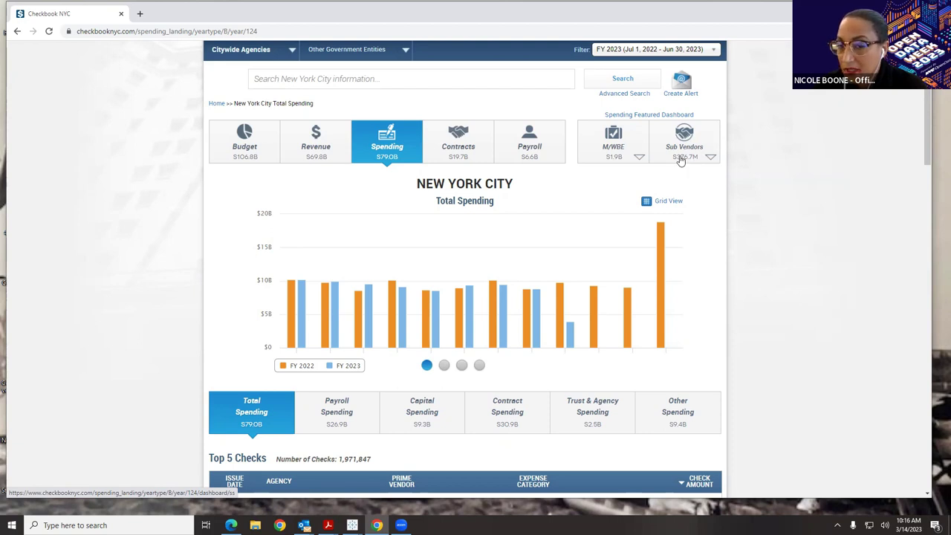
click(593, 140)
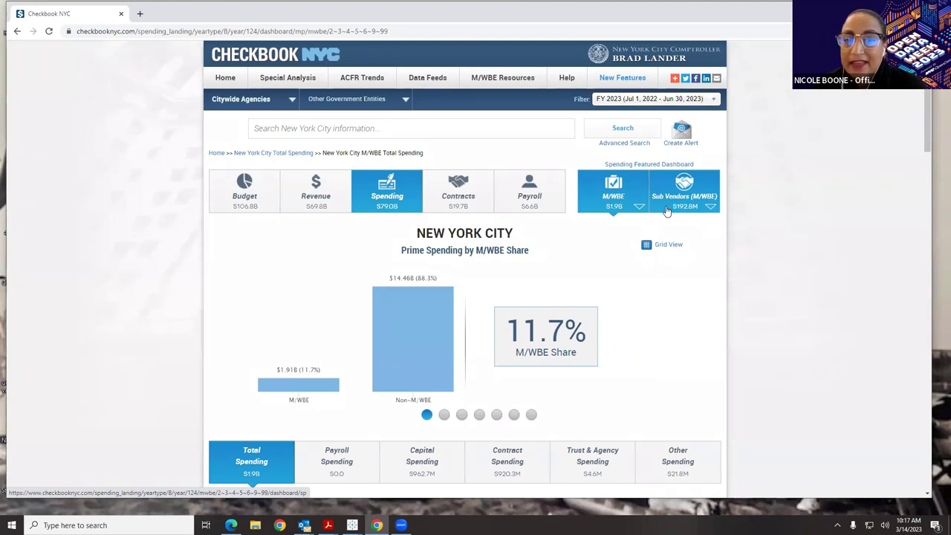
- Page the M/WBE charts to the yearly prime share and Analysis by Prime M/WBE Share charts
scroll(688, 278, down, 1)
scroll(689, 279, down, 1)
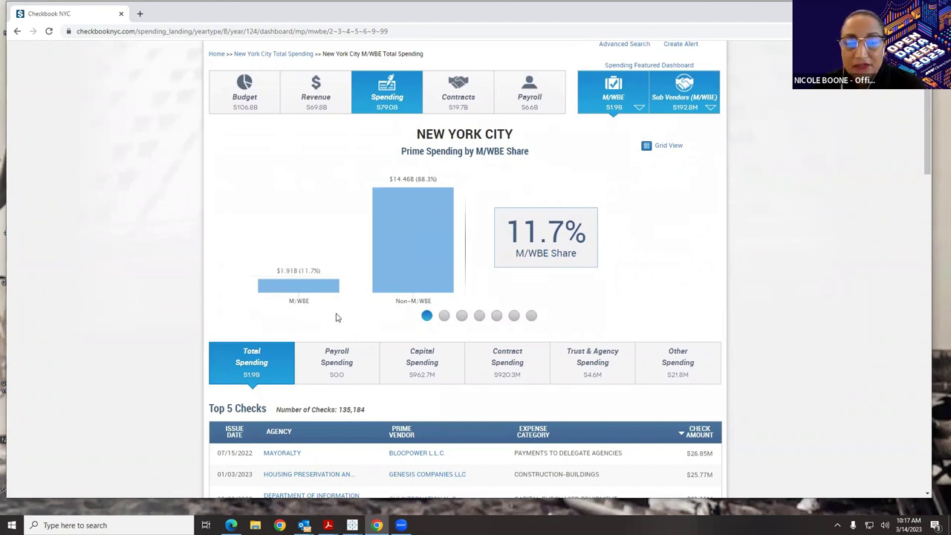
click(444, 316)
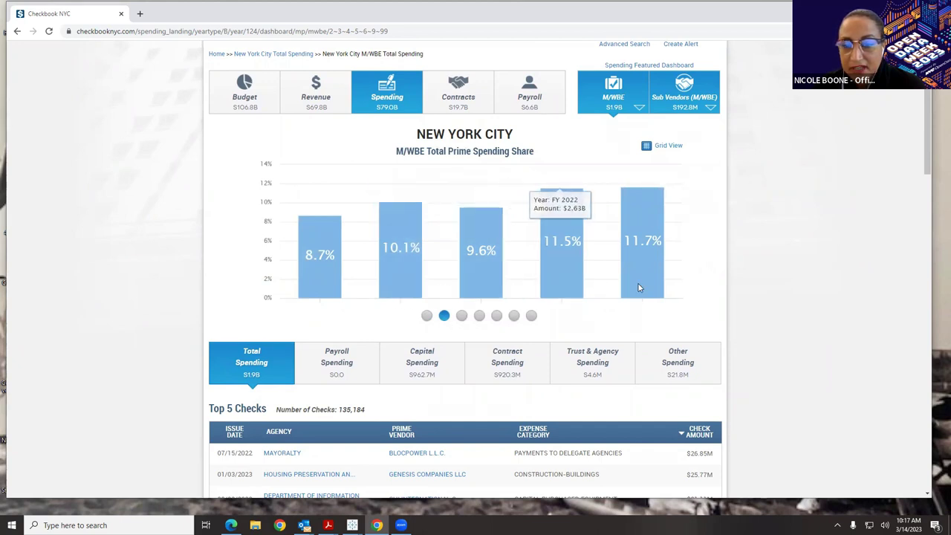
click(461, 316)
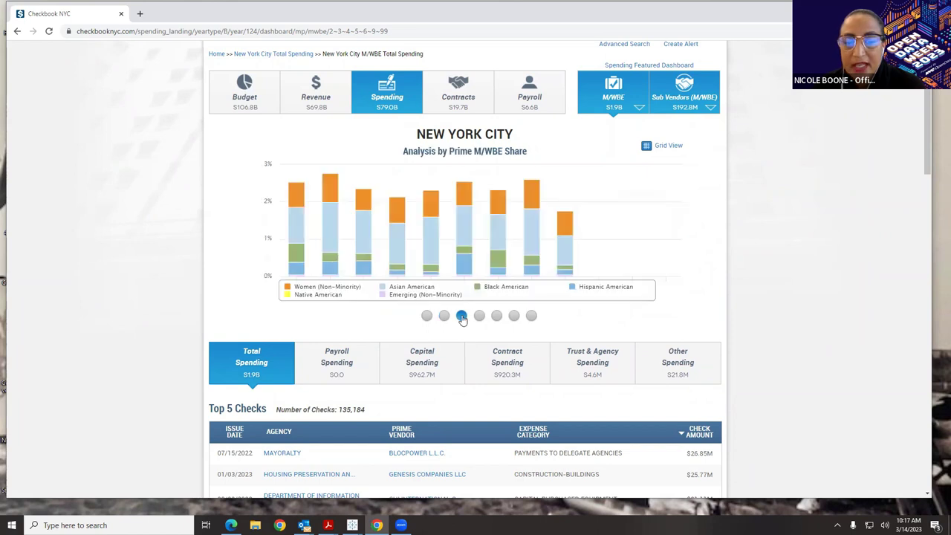
- Hide the Emerging and Black American series, then show Top Ten Agencies by M/WBE Spending
click(383, 296)
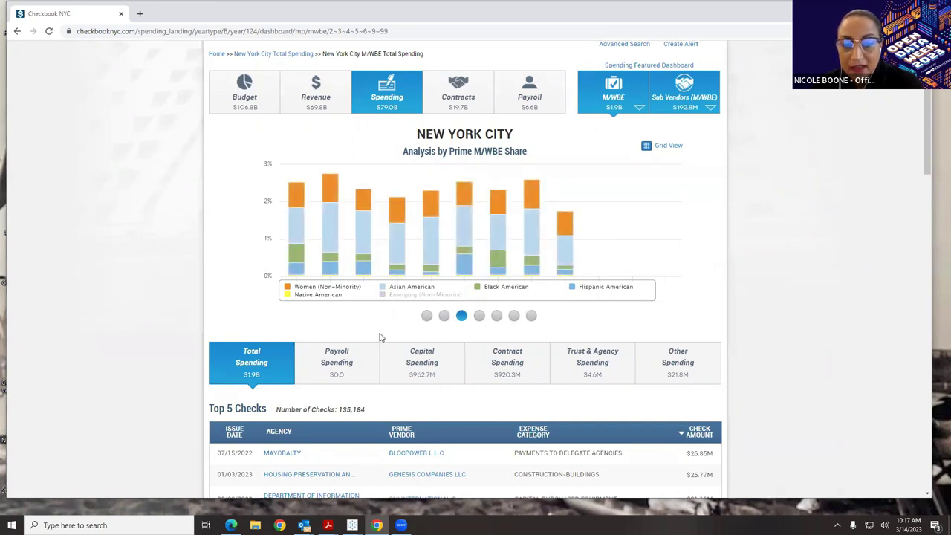
click(288, 296)
click(401, 295)
click(305, 296)
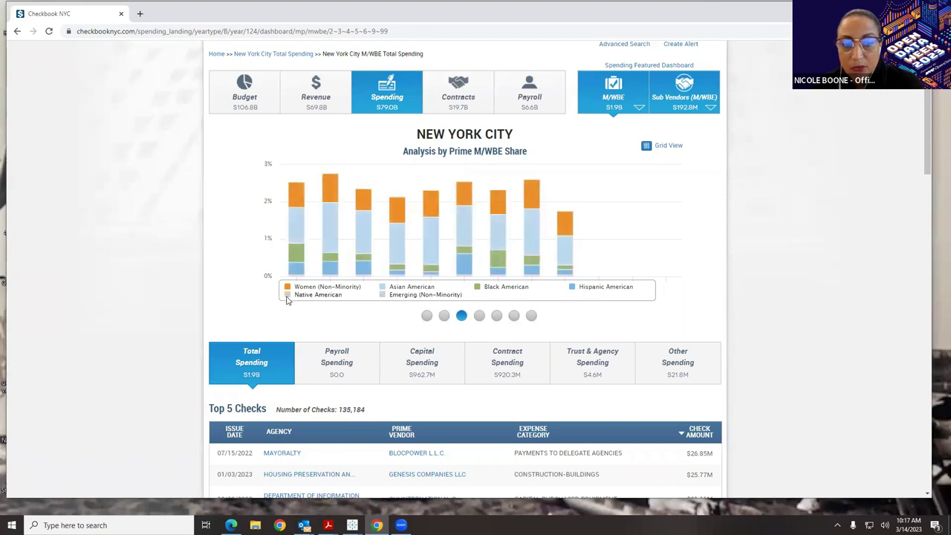
click(477, 288)
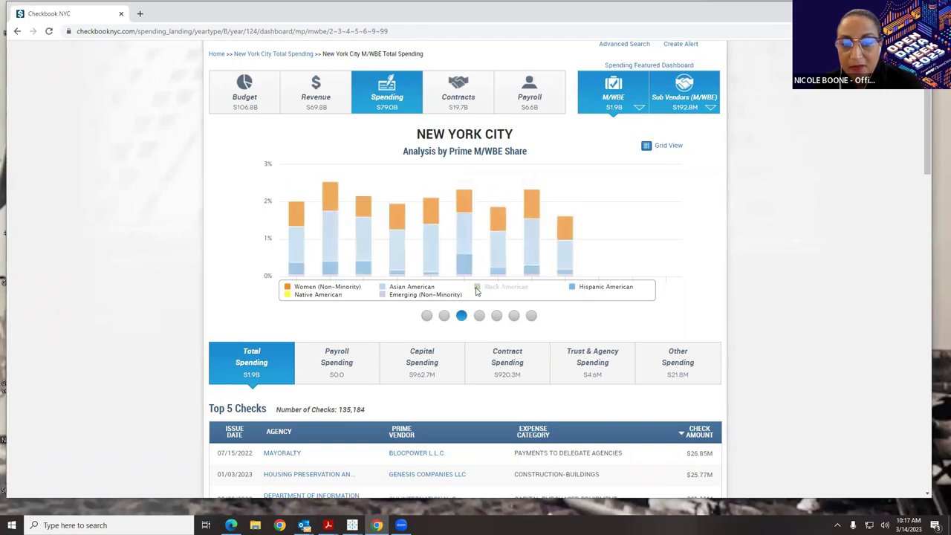
click(479, 315)
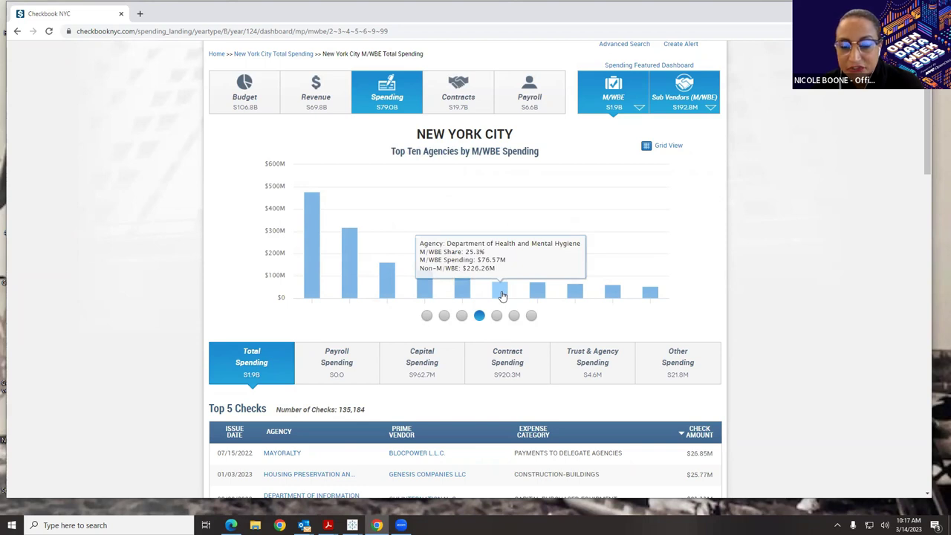
- Page through Top Ten Prime Vendors, Contracts and Sub Vendors charts, then list the M/WBE categories
click(496, 315)
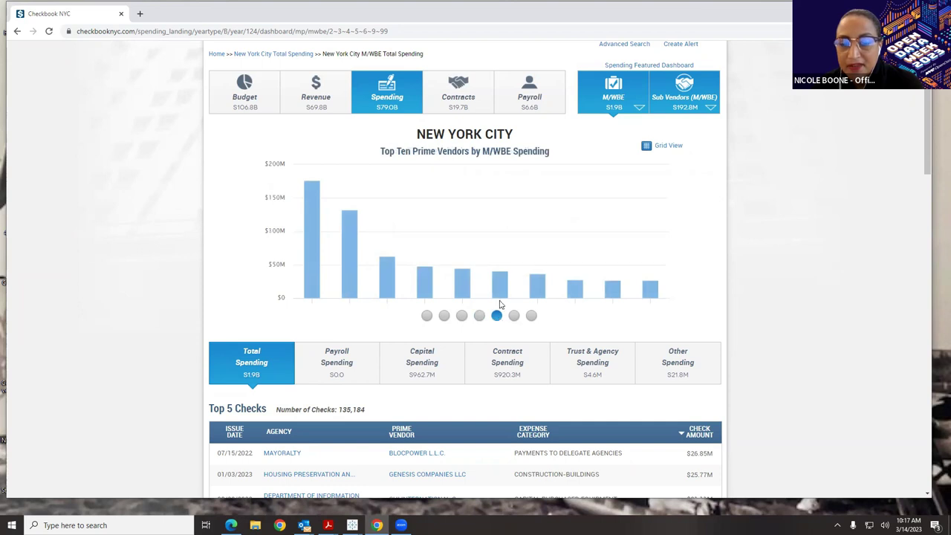
click(514, 316)
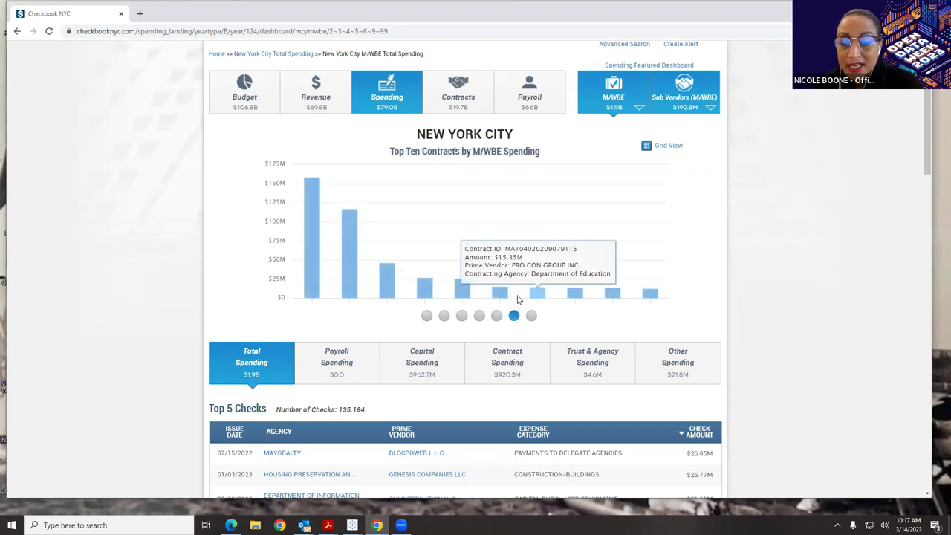
mouse_move(535, 294)
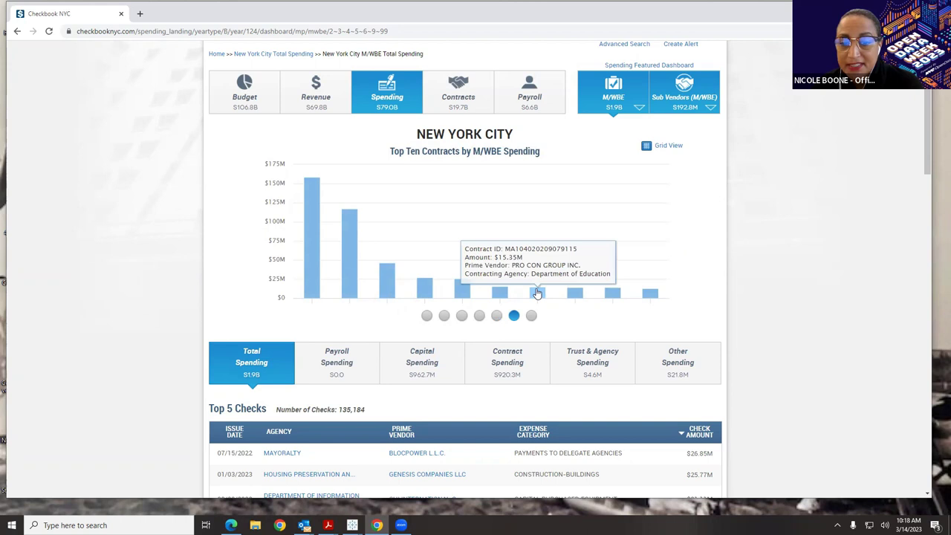
click(531, 316)
mouse_move(538, 277)
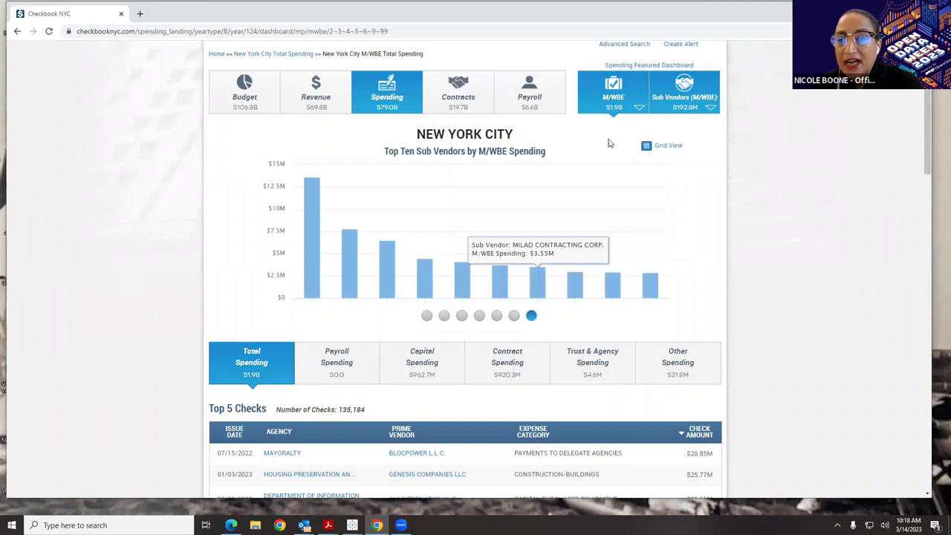
click(640, 109)
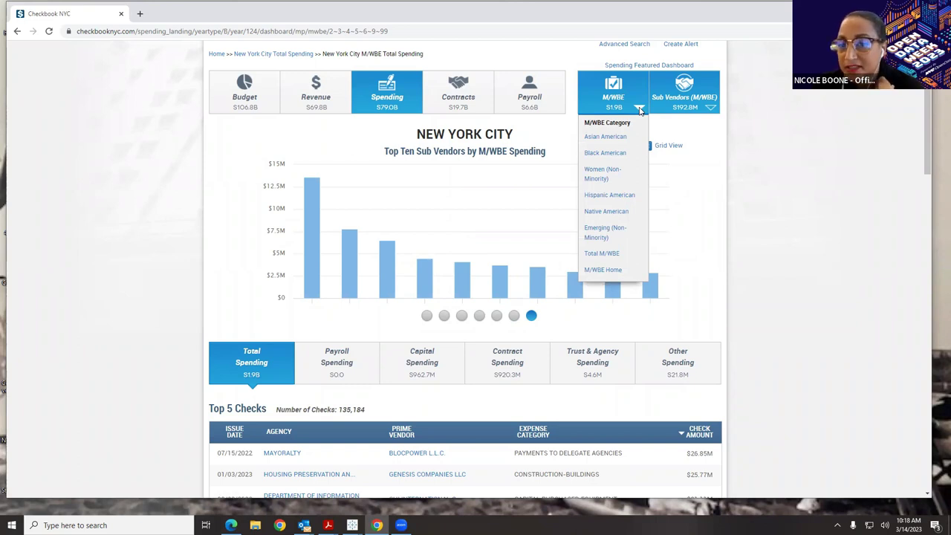
- View Asian American spending ($886.8M, 5.4% share), then switch back to Total M/WBE
click(615, 140)
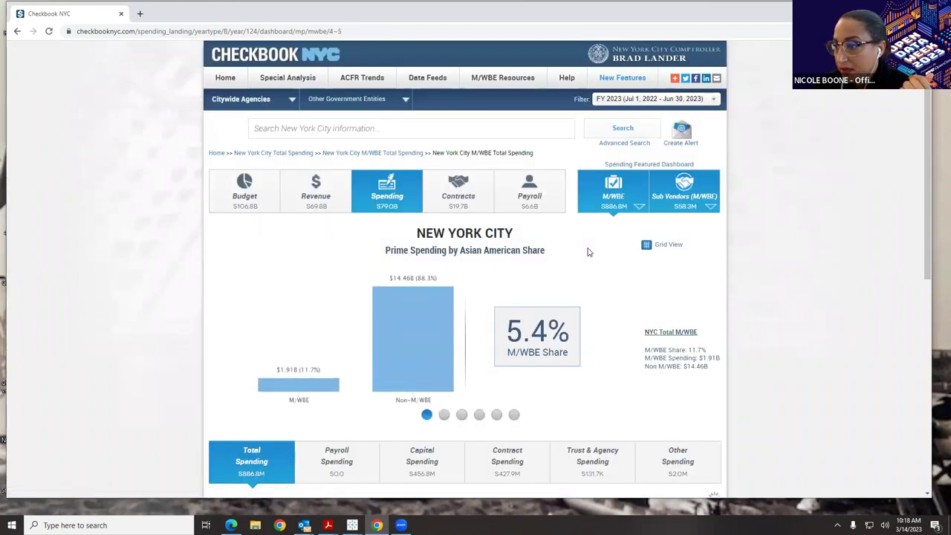
click(640, 208)
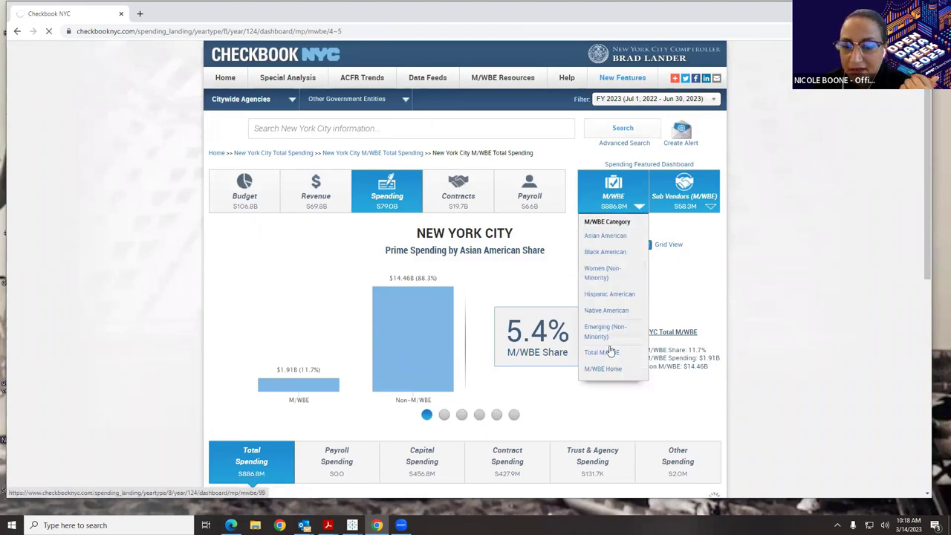
click(609, 352)
scroll(617, 353, down, 2)
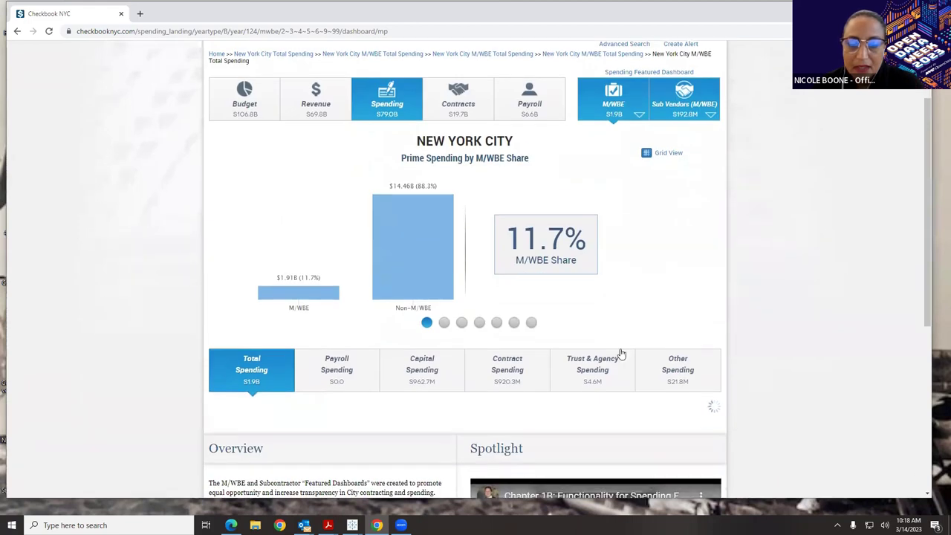
scroll(621, 351, down, 2)
scroll(622, 352, down, 1)
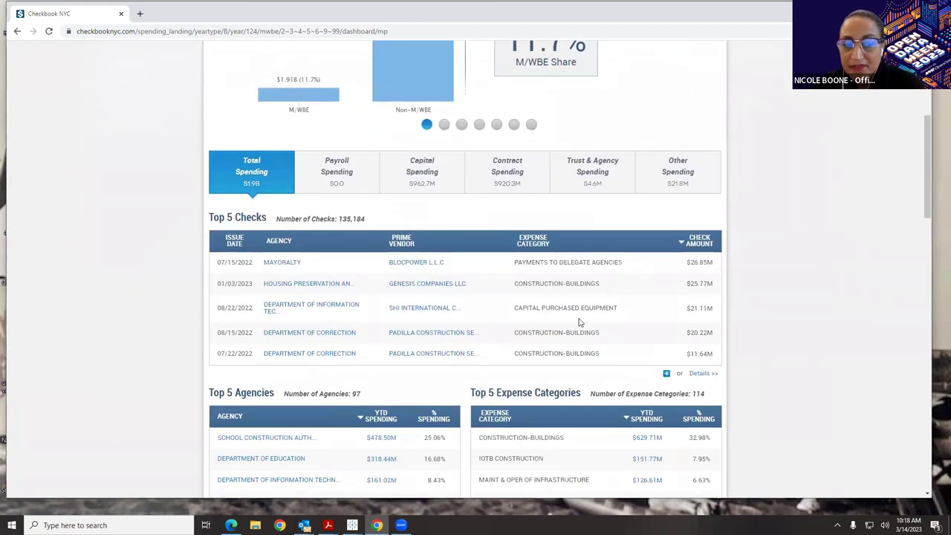
scroll(580, 322, down, 2)
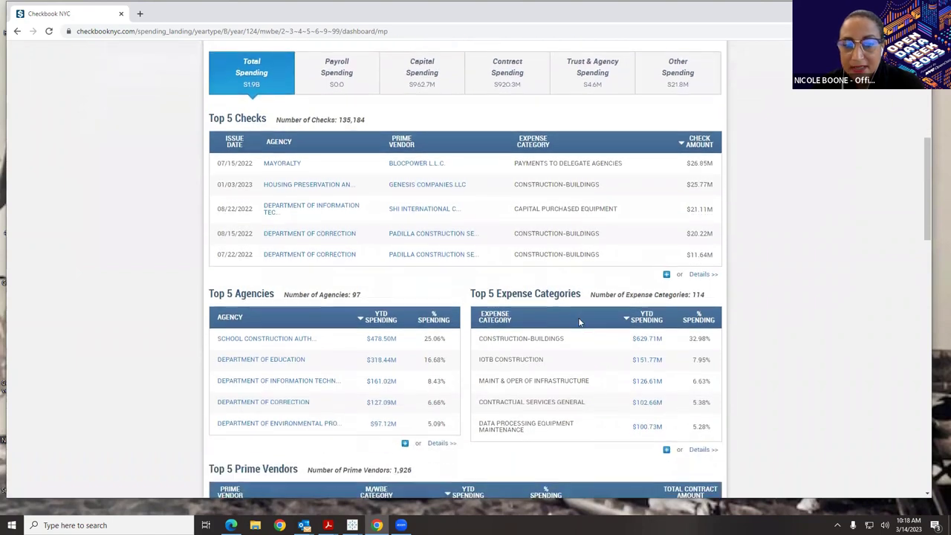
scroll(579, 321, down, 2)
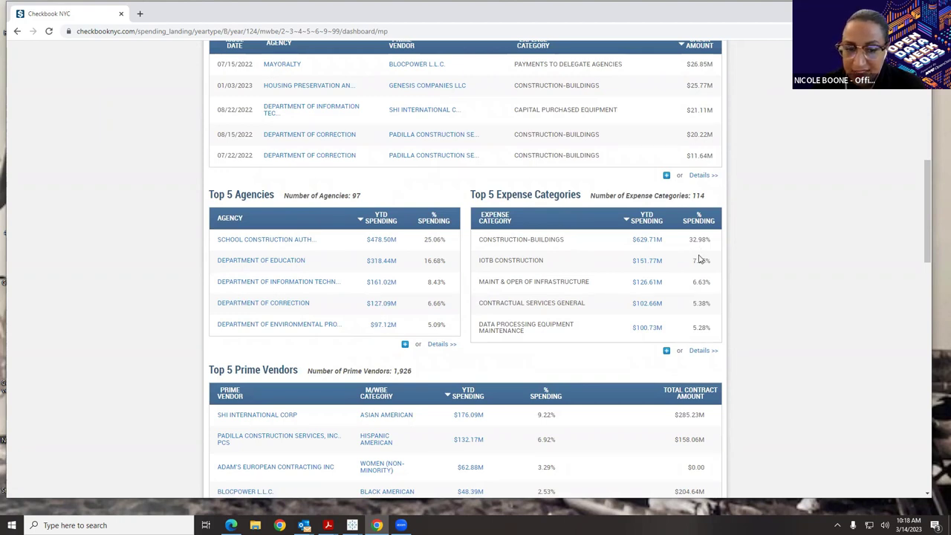
scroll(702, 257, down, 3)
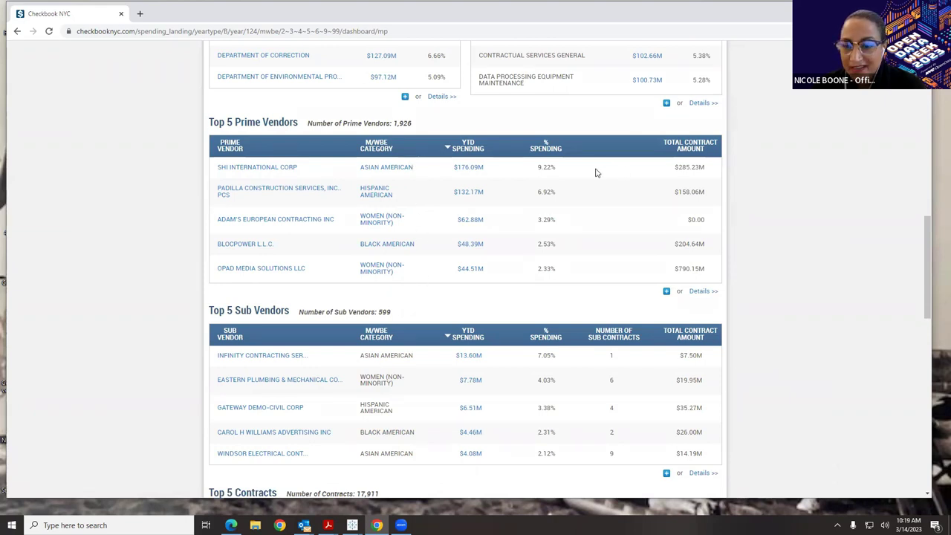
scroll(591, 193, down, 2)
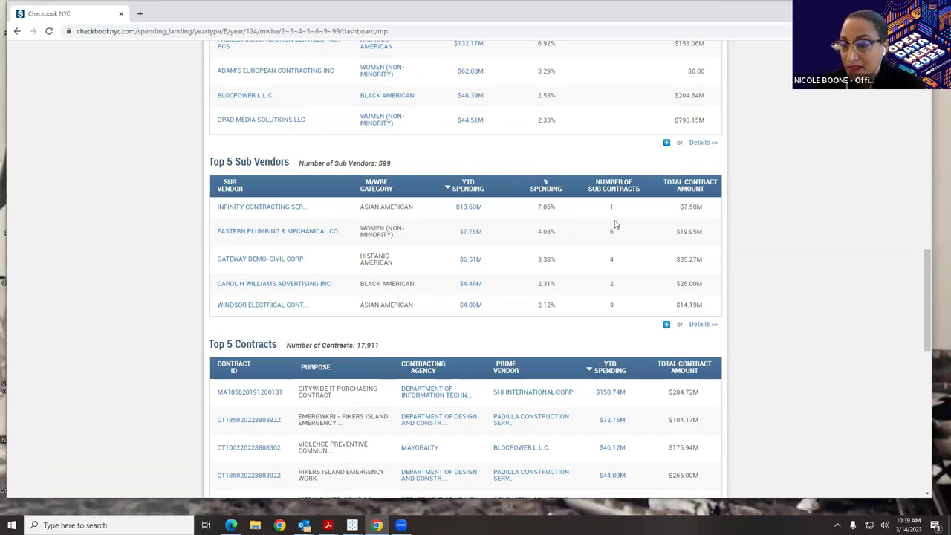
scroll(615, 224, down, 4)
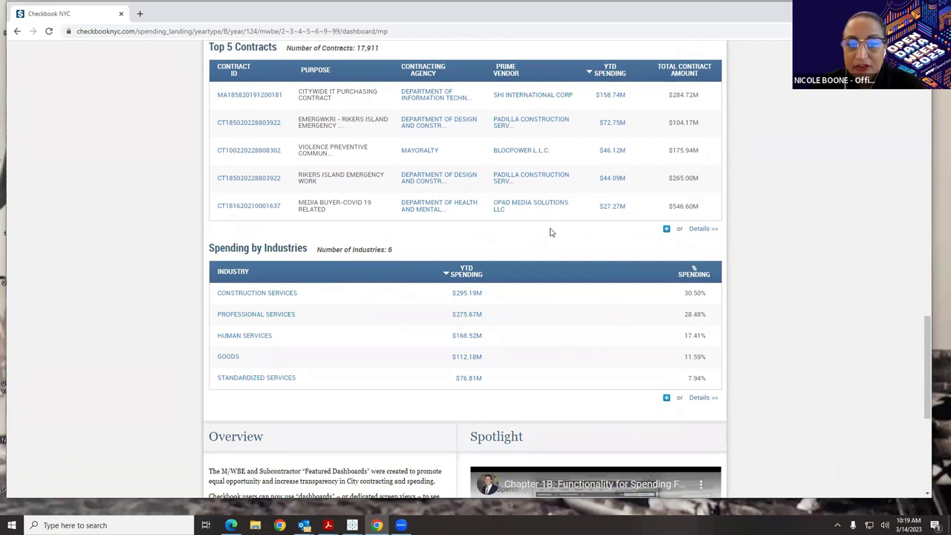
scroll(533, 246, down, 1)
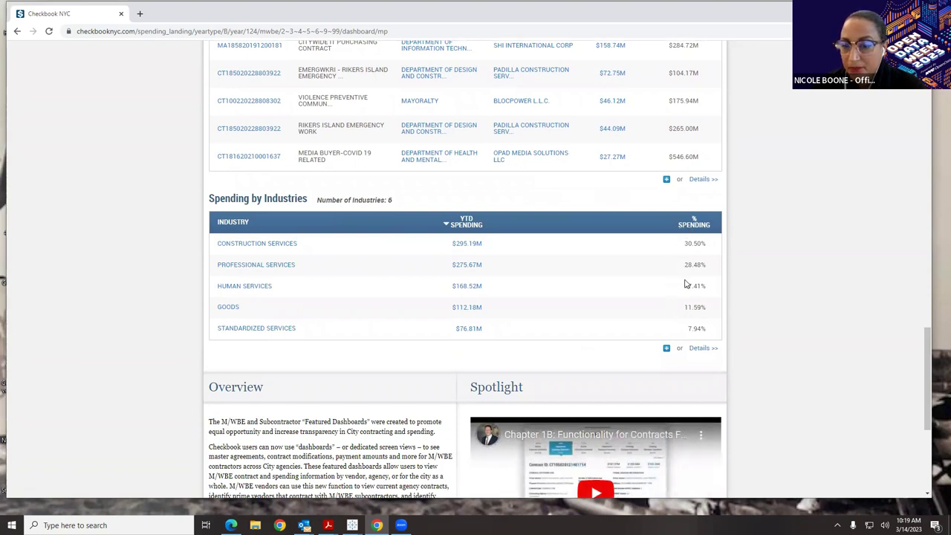
drag(929, 397, 934, 87)
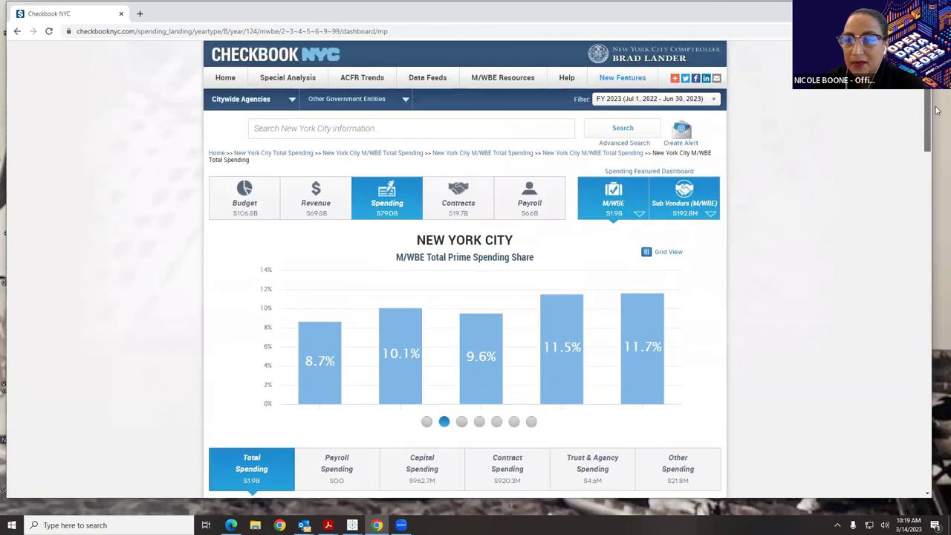
click(669, 192)
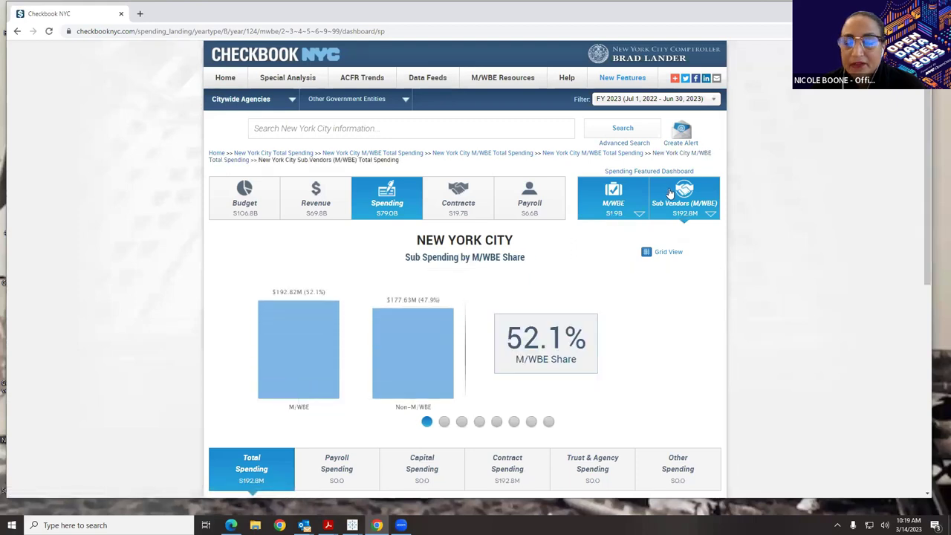
scroll(696, 297, down, 1)
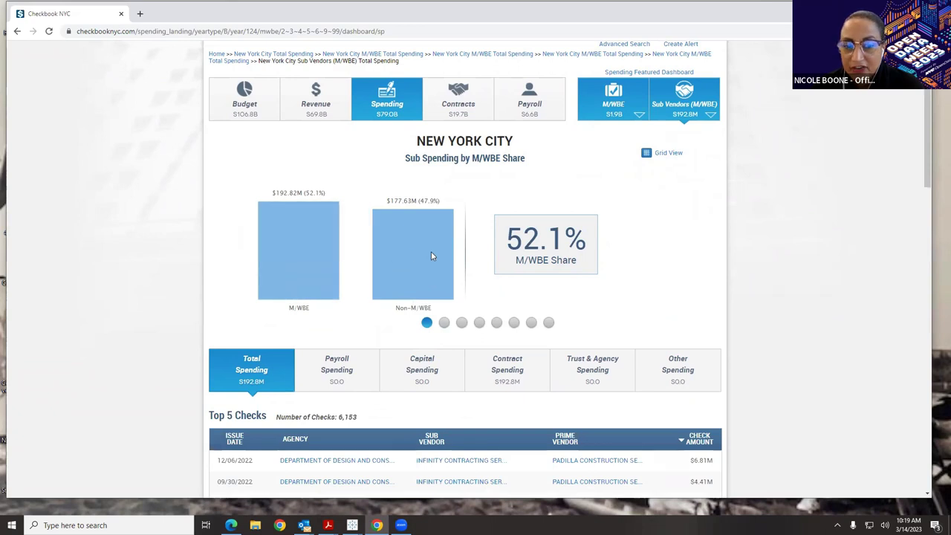
scroll(431, 257, down, 4)
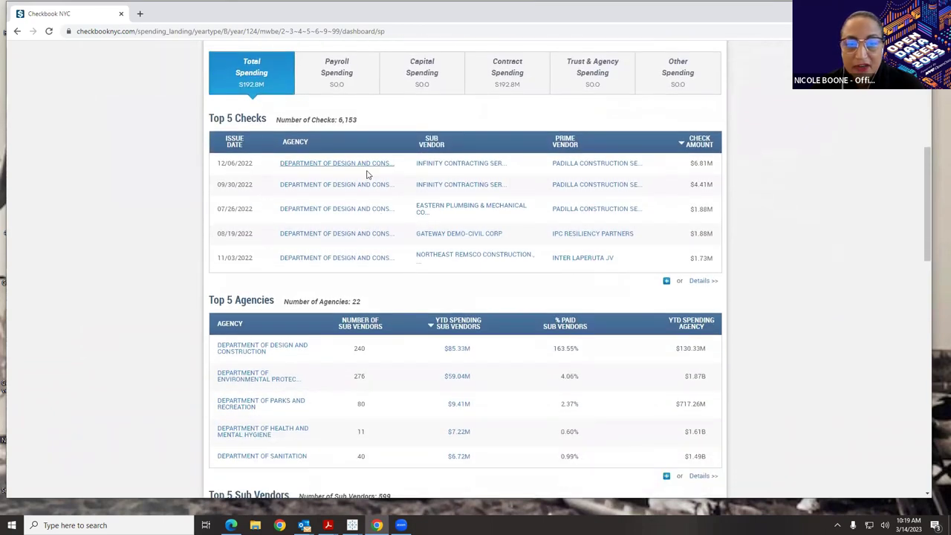
scroll(459, 217, down, 1)
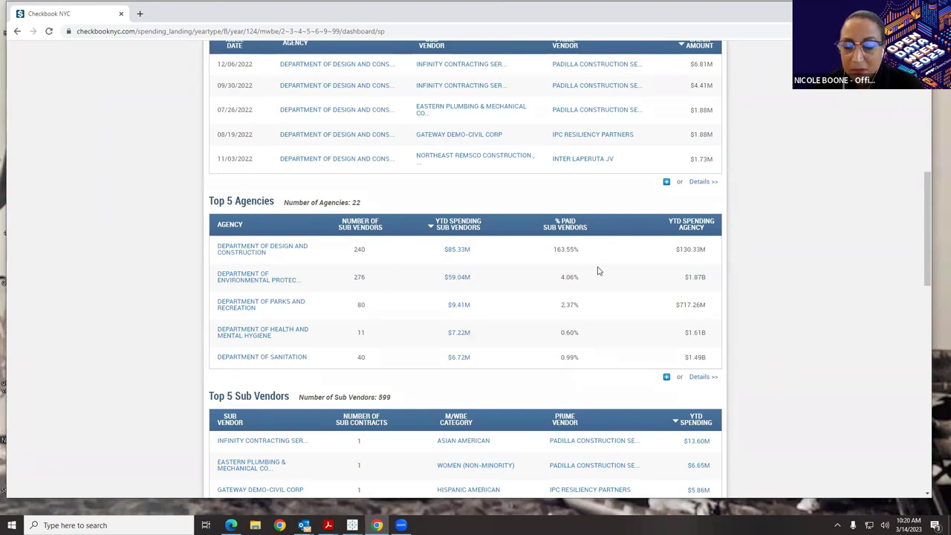
scroll(599, 271, down, 3)
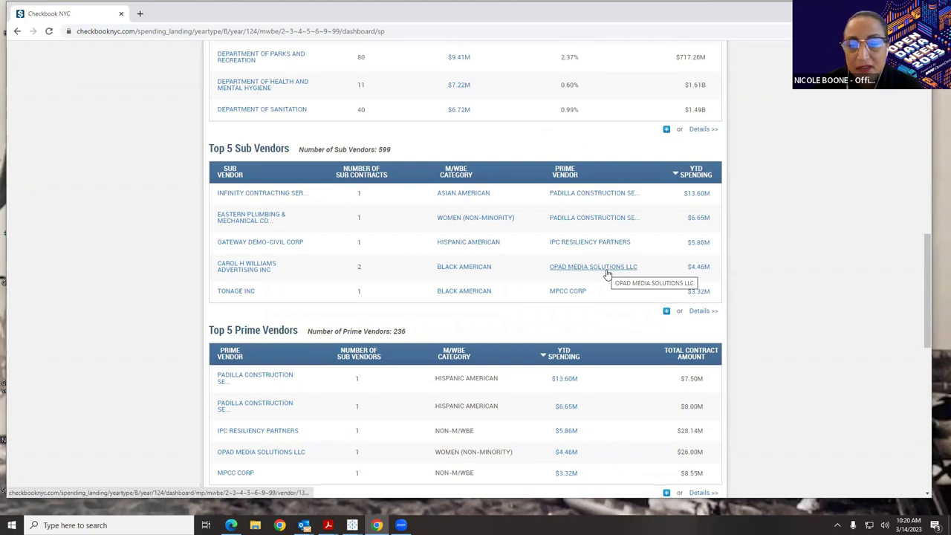
scroll(603, 275, down, 1)
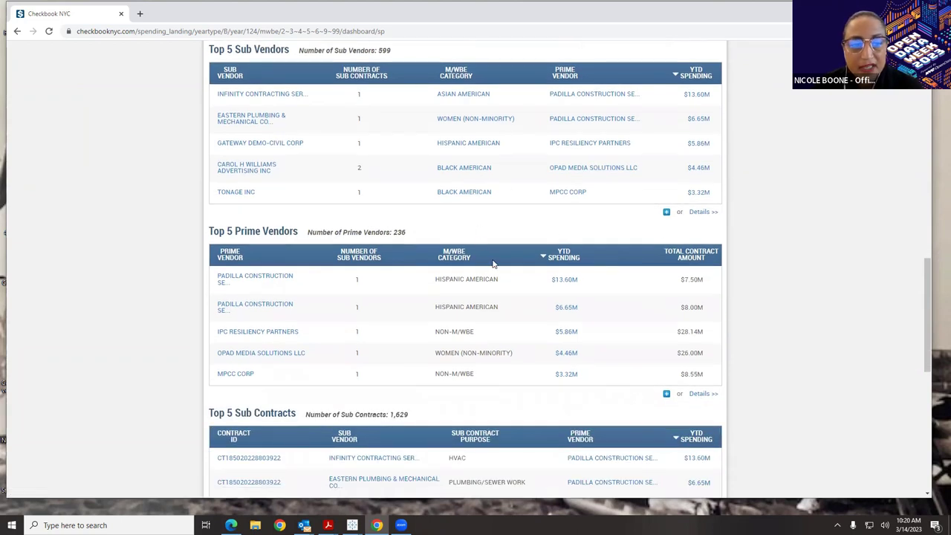
scroll(505, 237, down, 1)
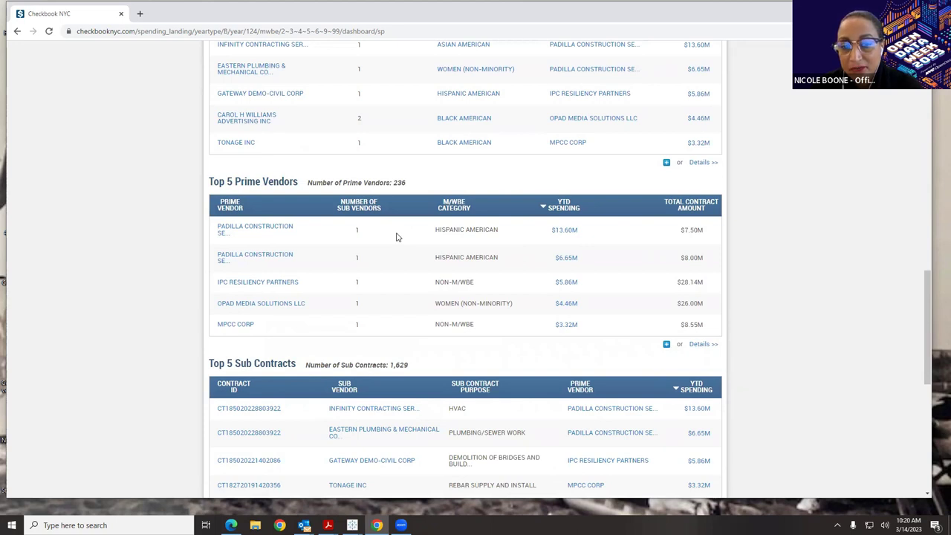
scroll(396, 237, down, 3)
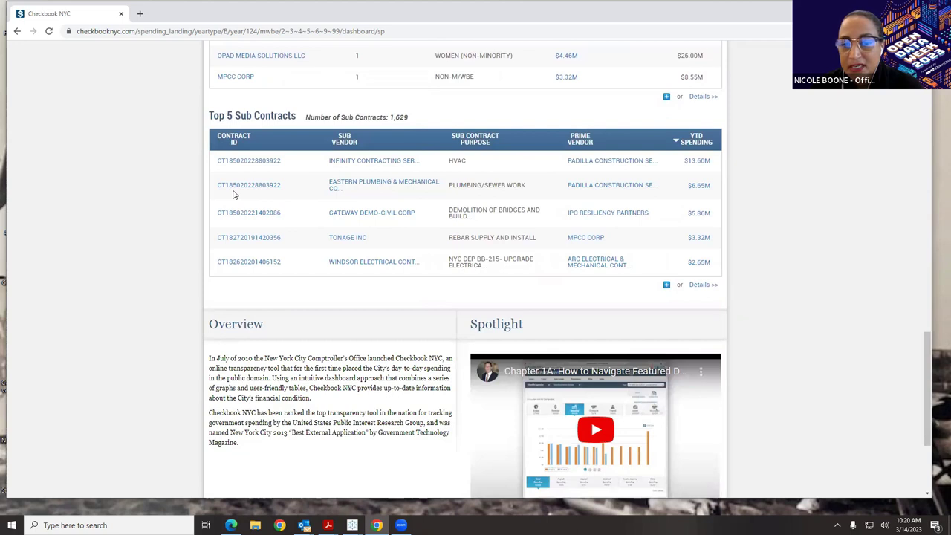
scroll(232, 194, up, 10)
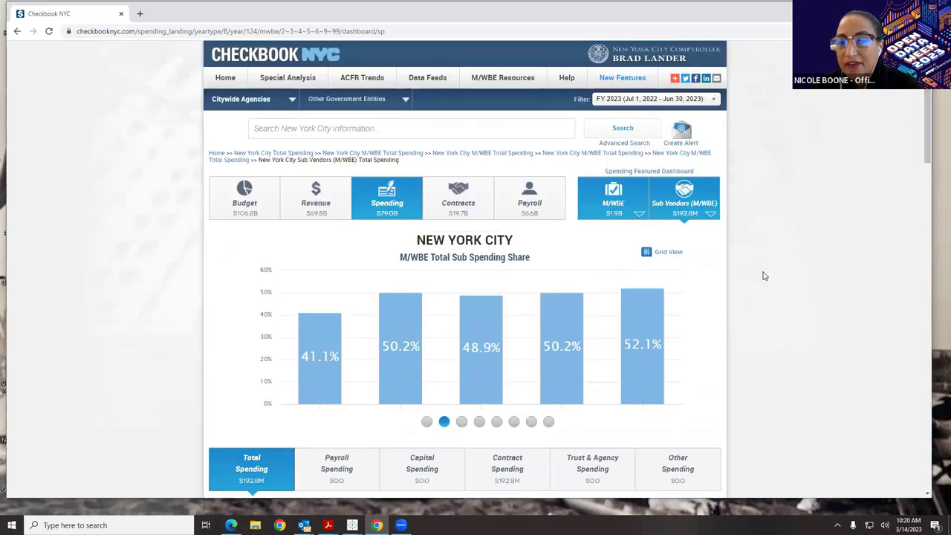
- Return to citywide spending and open the Sub Vendors dashboard showing $376.7M total spending
click(217, 153)
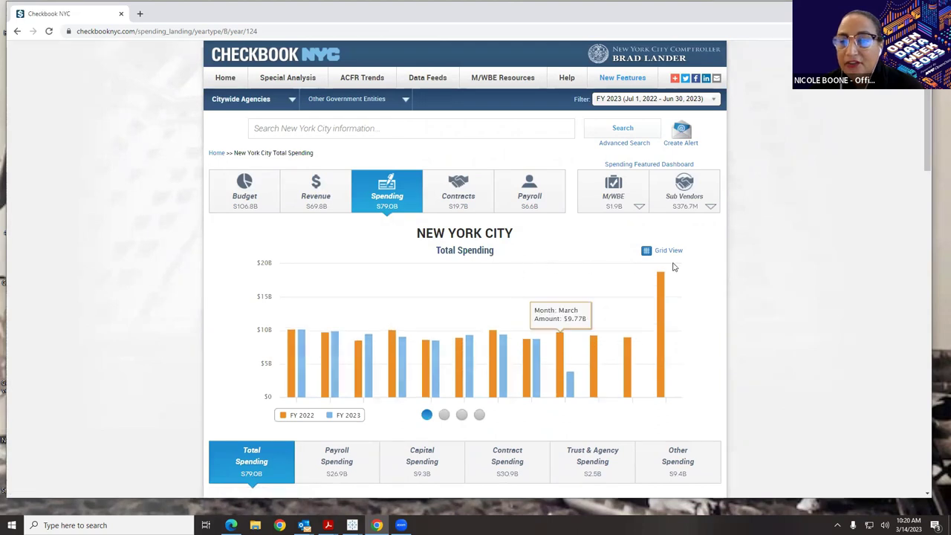
click(664, 186)
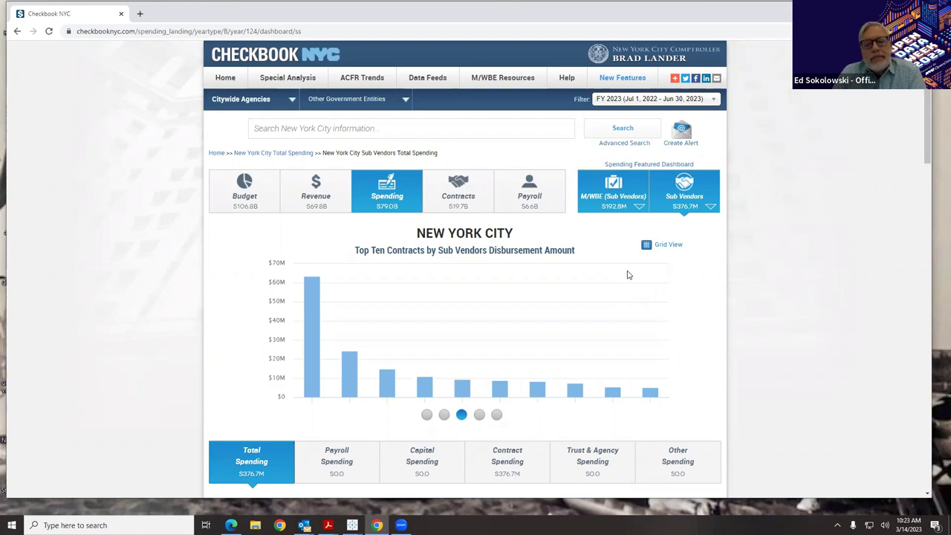
mouse_move(387, 375)
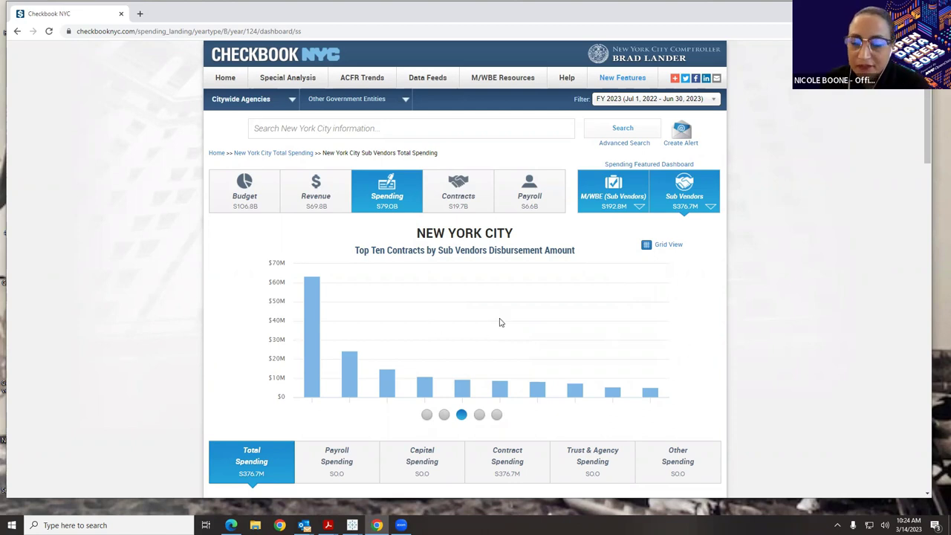
scroll(503, 323, down, 2)
scroll(503, 323, down, 6)
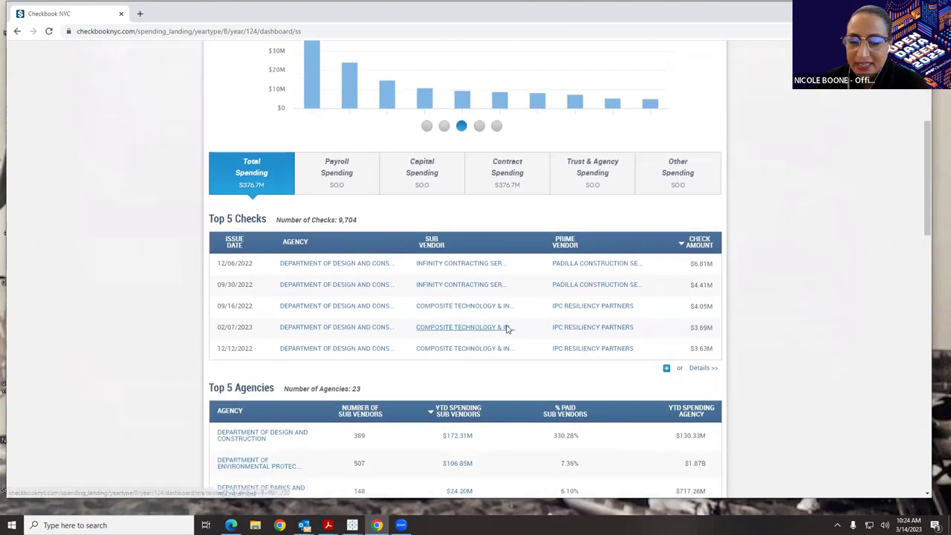
scroll(509, 333, down, 6)
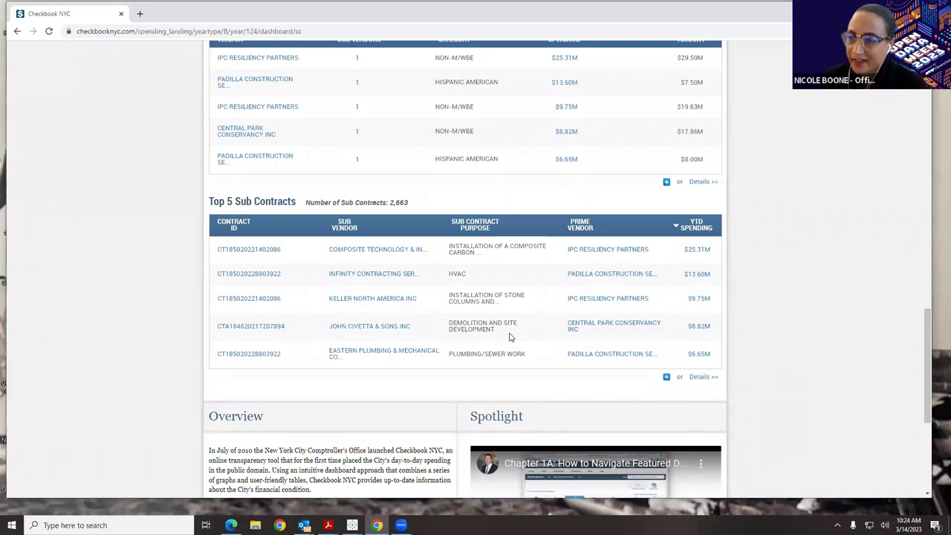
click(249, 250)
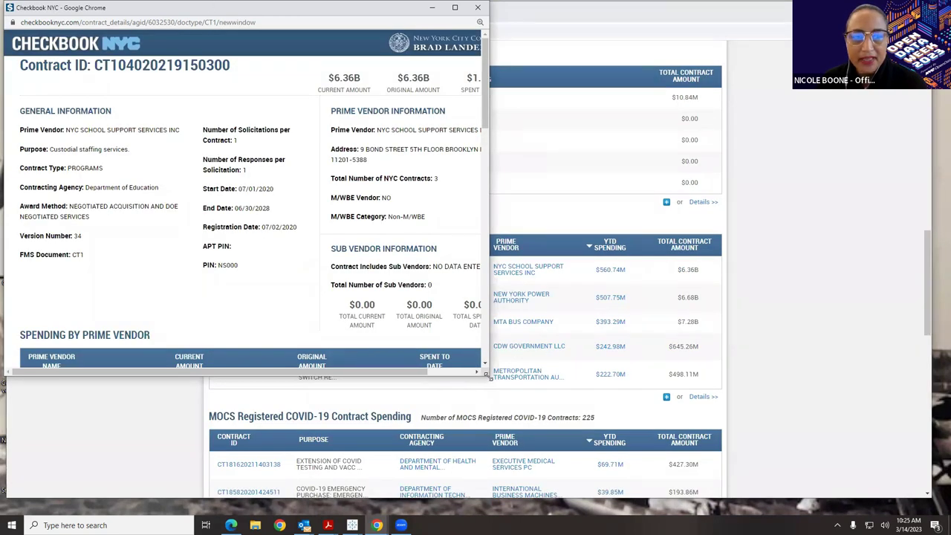
drag(485, 374, 740, 394)
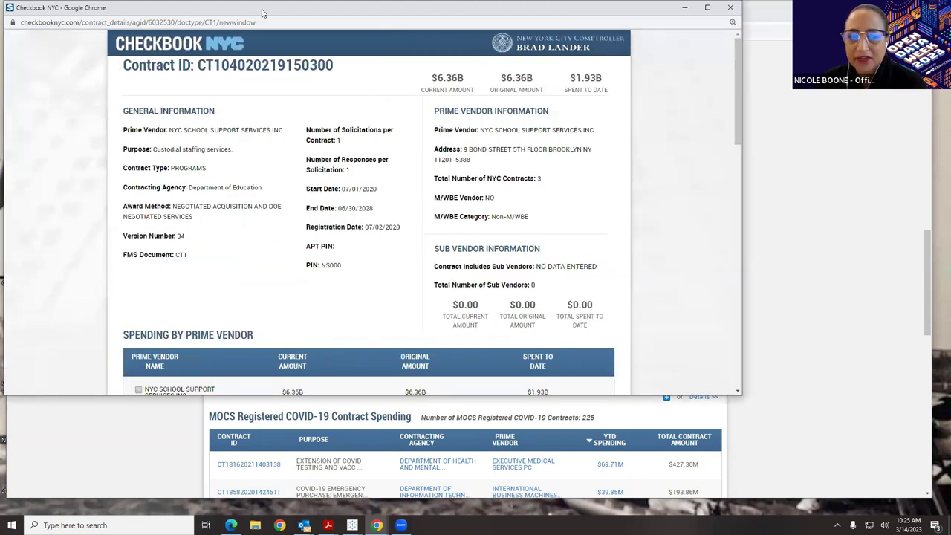
drag(261, 13, 268, 57)
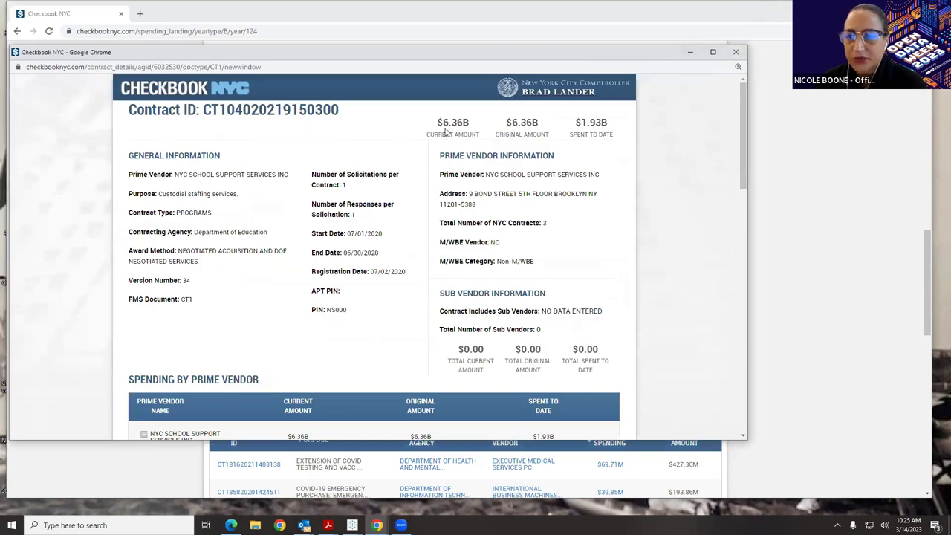
- Close the contract details window and switch to the citywide Active Expense Contracts dashboard
click(736, 52)
scroll(297, 341, up, 2)
scroll(292, 351, up, 3)
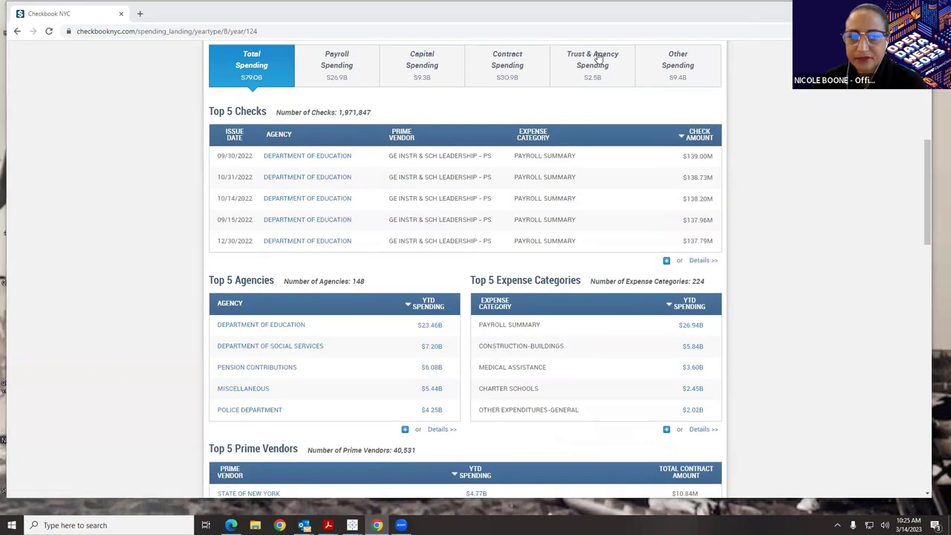
scroll(466, 355, up, 5)
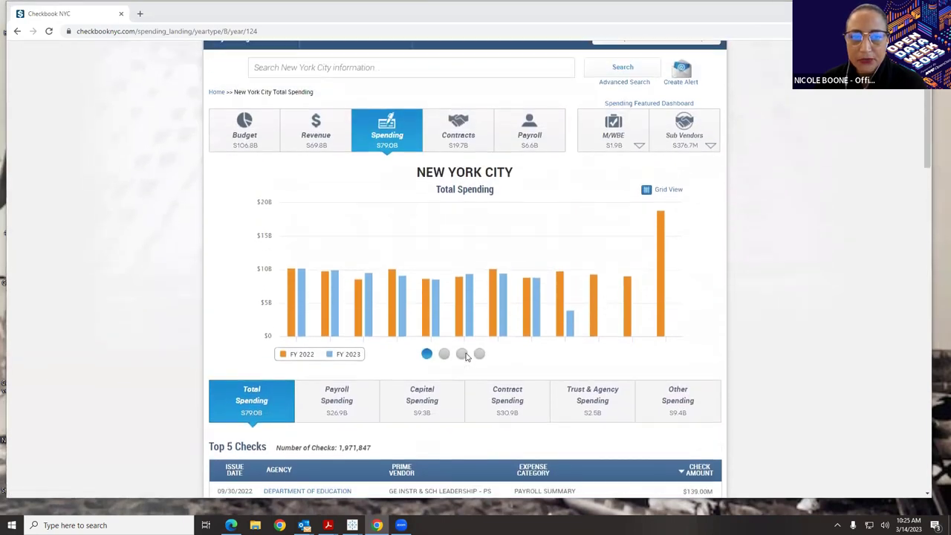
scroll(467, 357, up, 1)
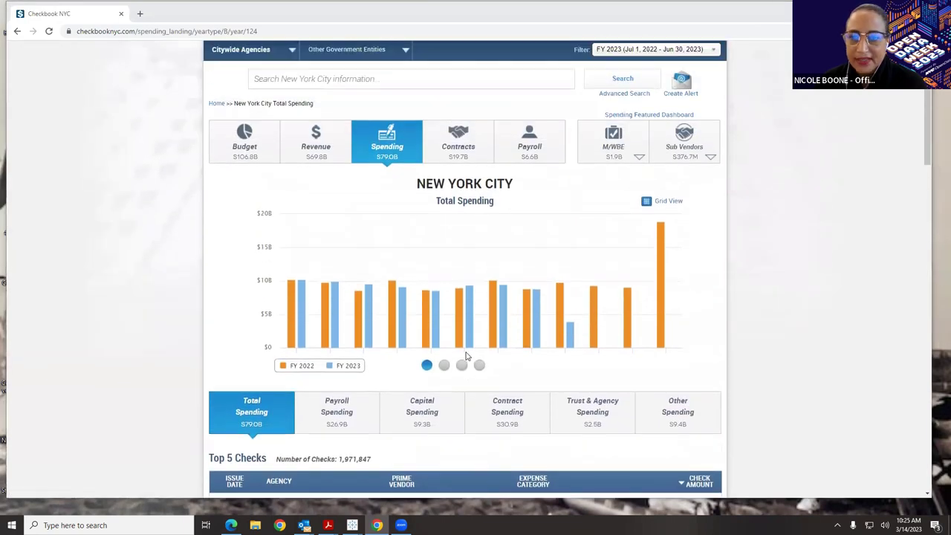
click(474, 148)
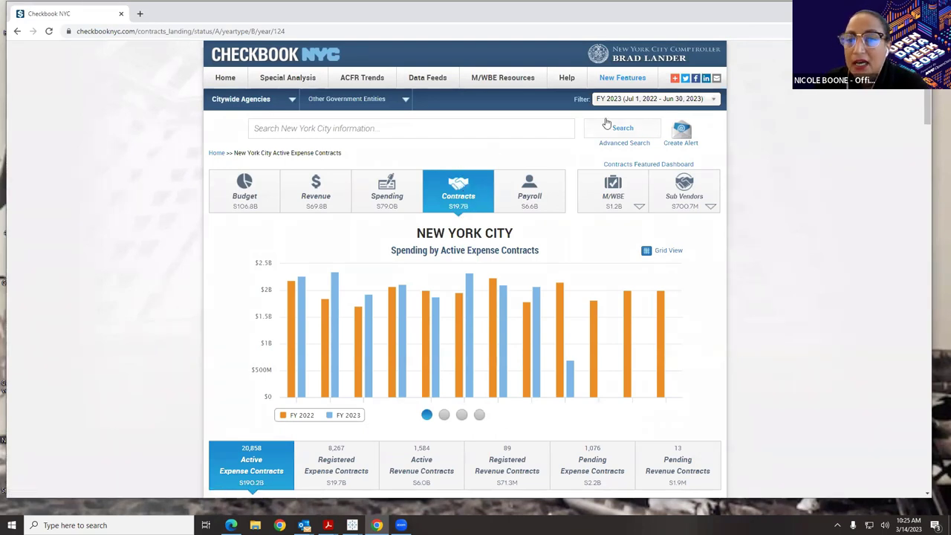
- Page the contracts chart carousel to Top Ten Prime Vendors by Active Expense Contracts
scroll(467, 219, down, 2)
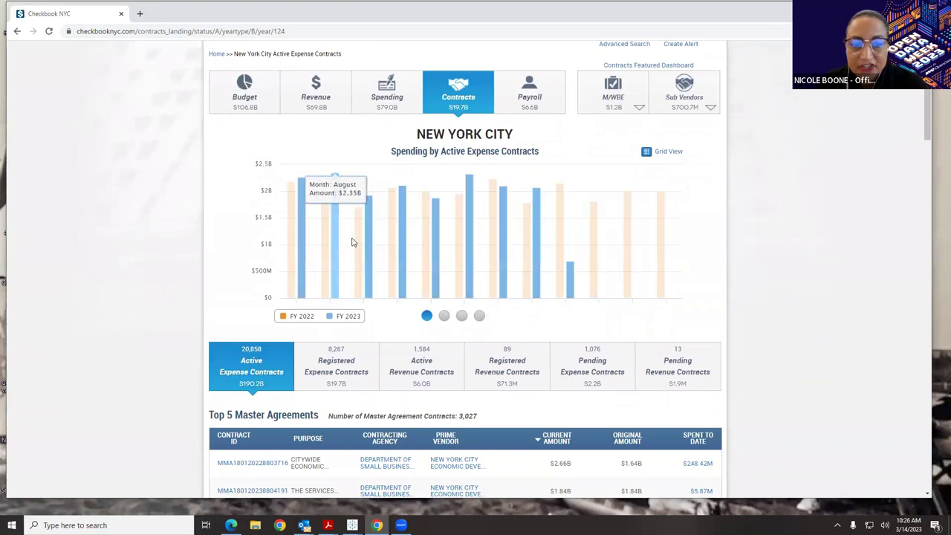
click(445, 316)
mouse_move(298, 279)
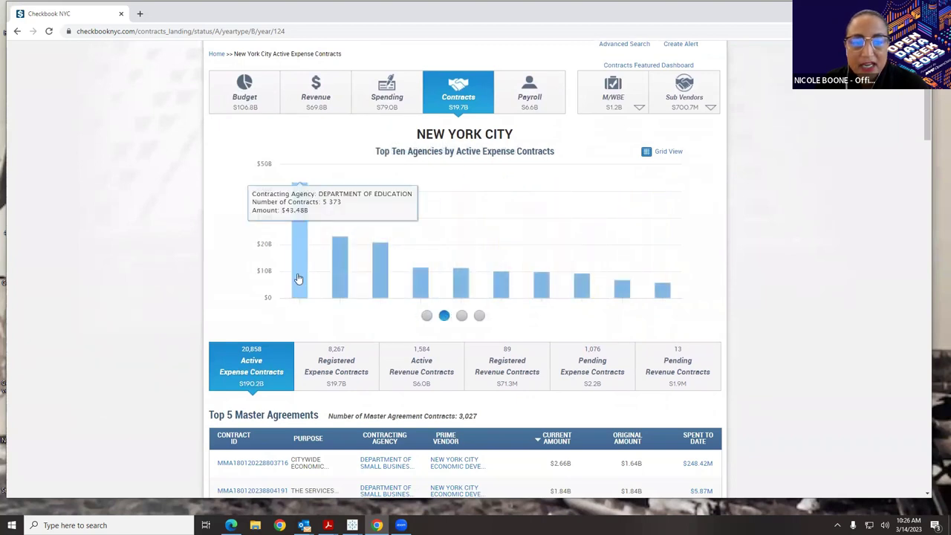
mouse_move(340, 280)
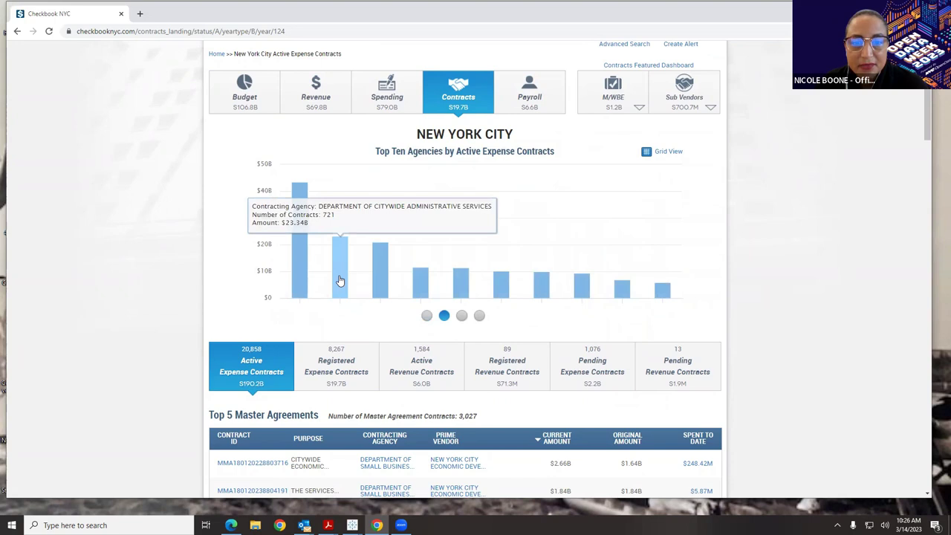
mouse_move(380, 280)
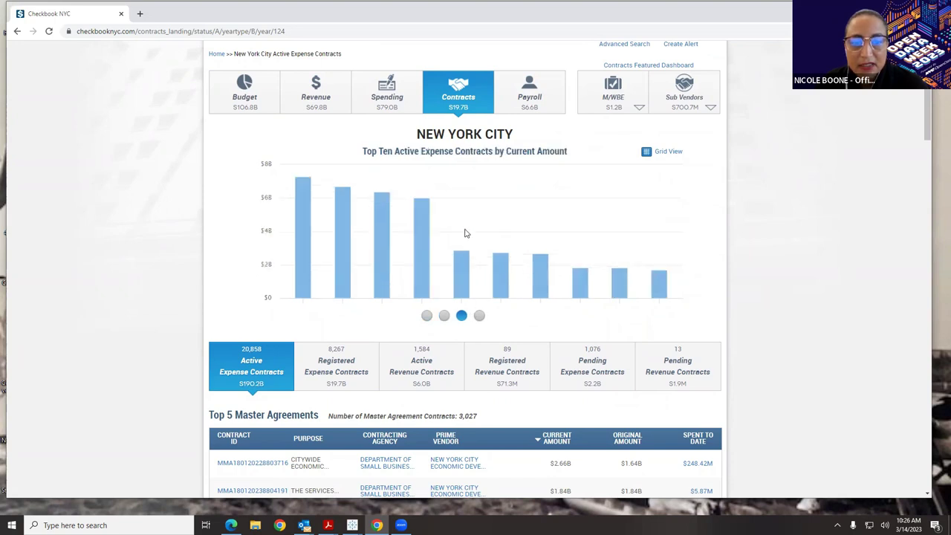
mouse_move(303, 187)
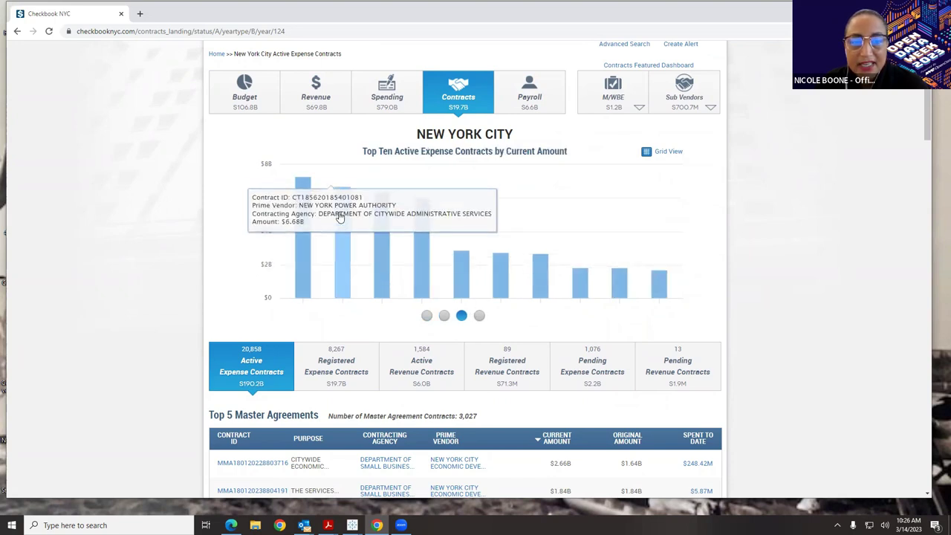
mouse_move(380, 226)
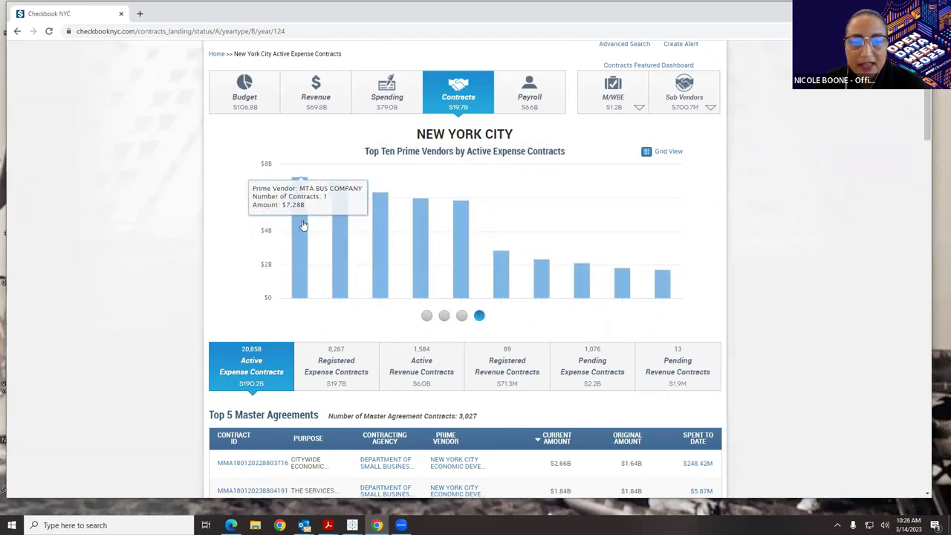
mouse_move(336, 234)
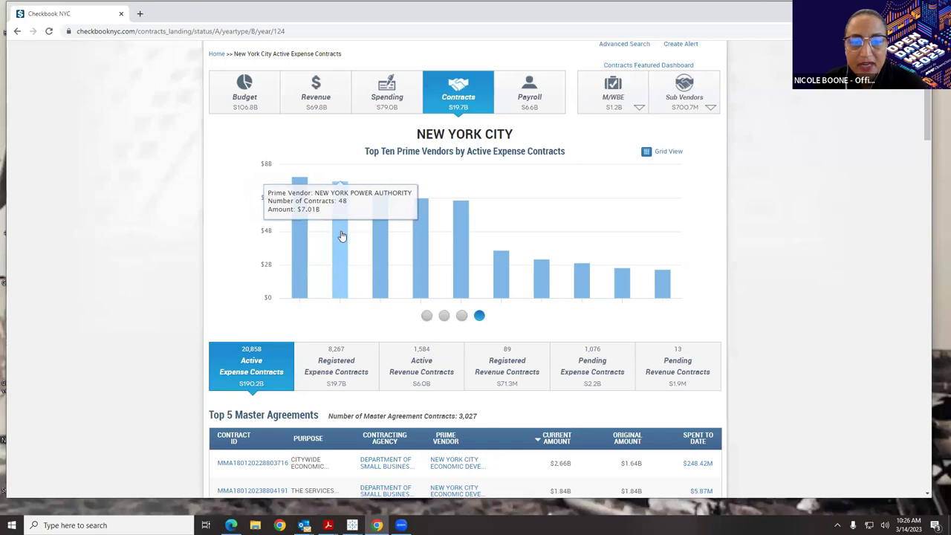
mouse_move(427, 242)
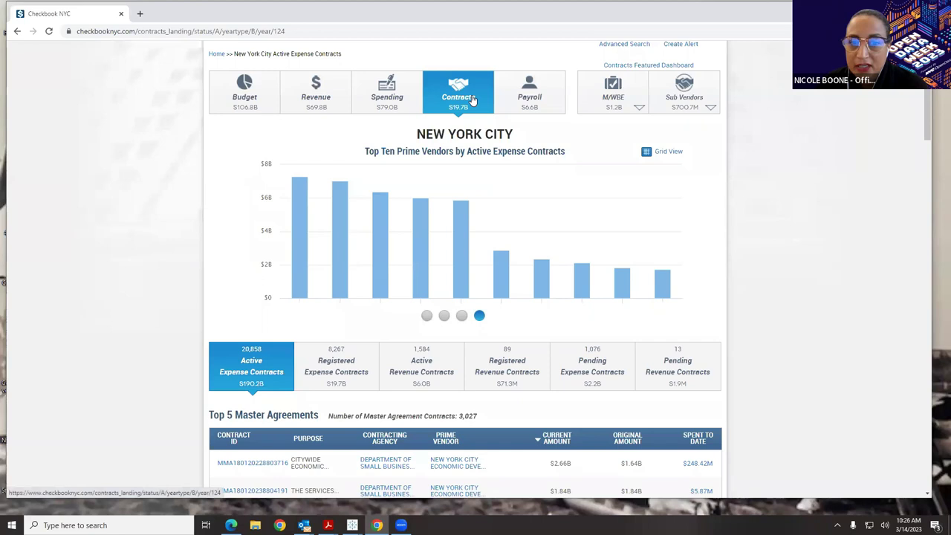
scroll(483, 149, down, 3)
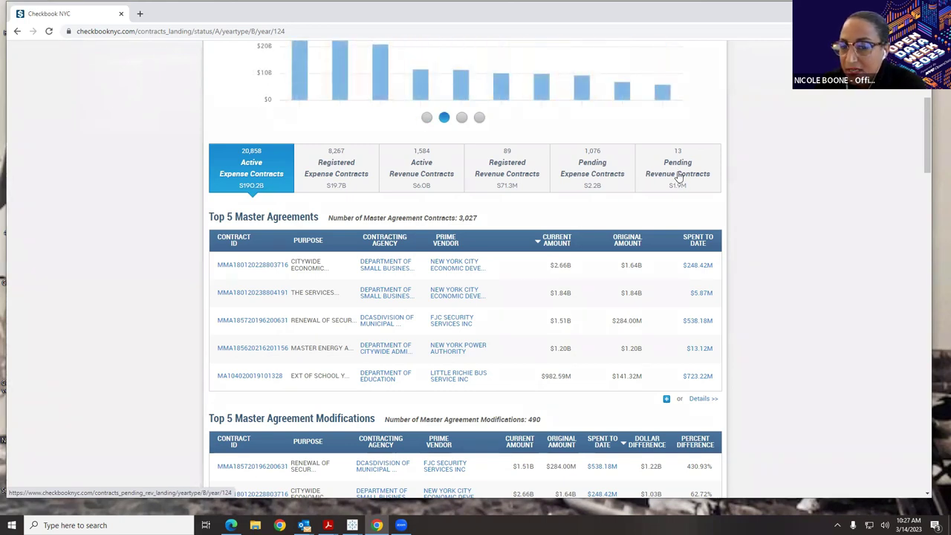
click(604, 177)
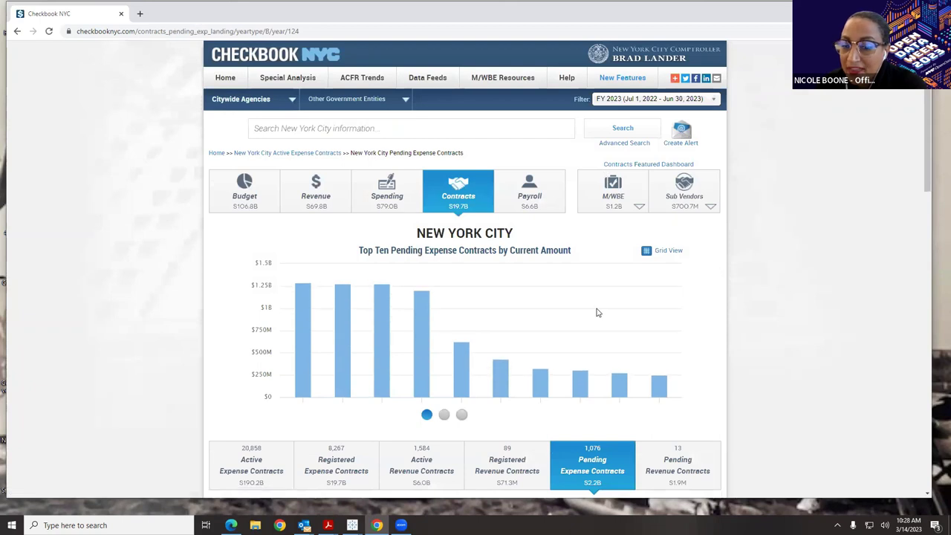
scroll(598, 313, down, 3)
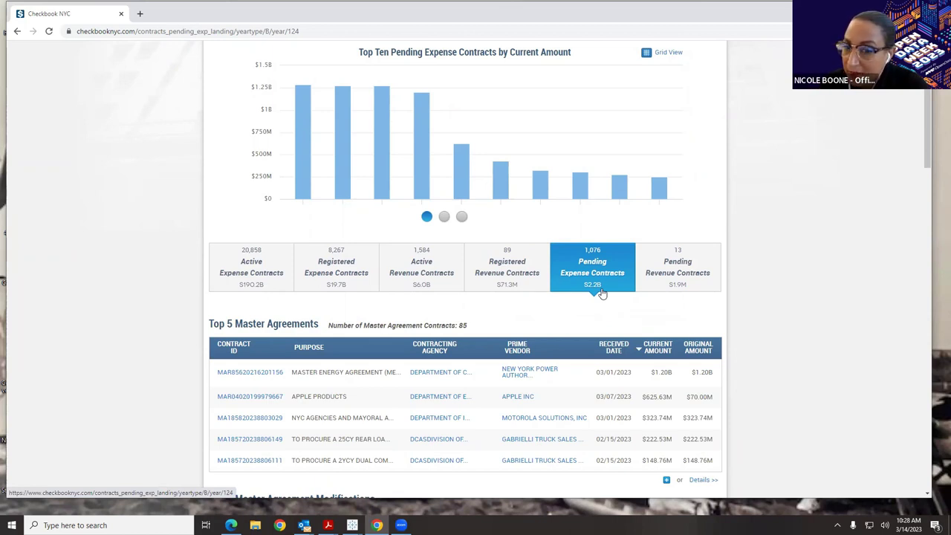
scroll(600, 309, up, 1)
scroll(598, 305, down, 1)
scroll(596, 311, down, 3)
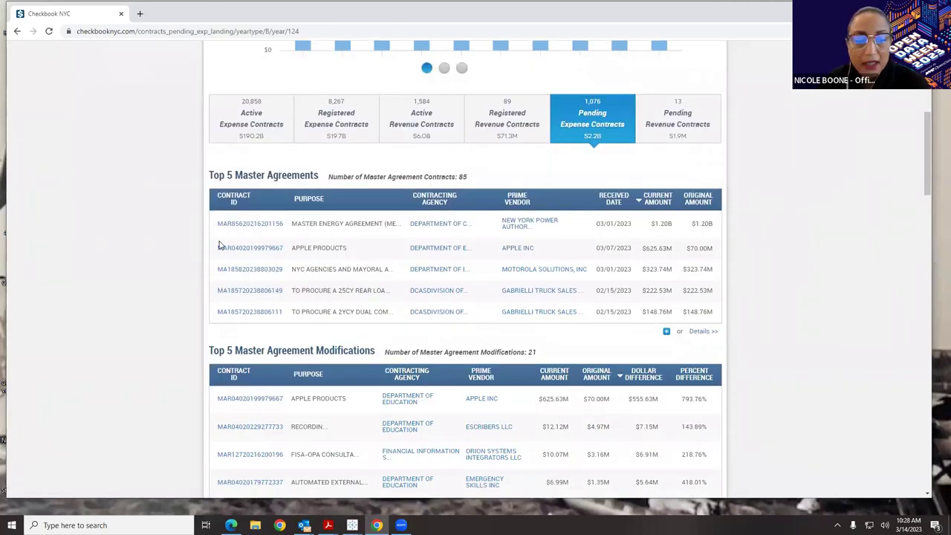
scroll(223, 238, down, 2)
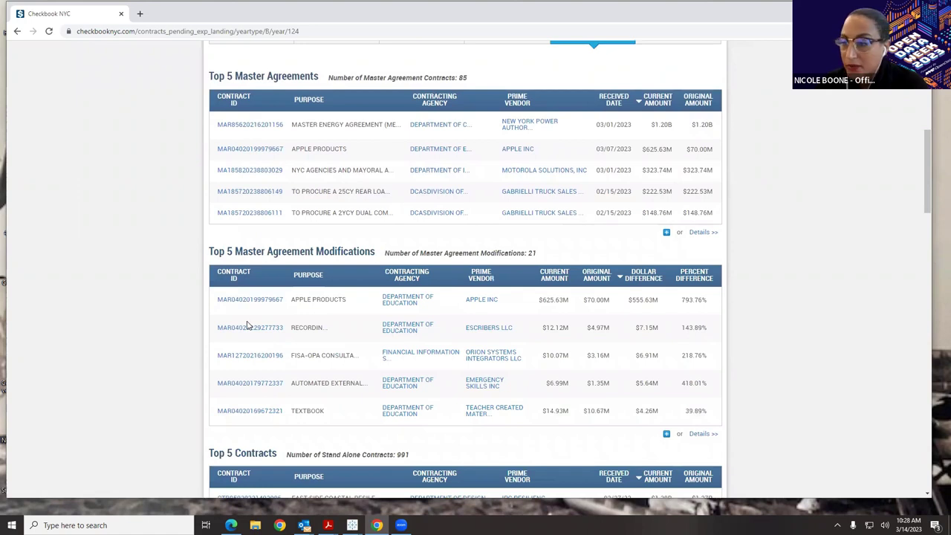
scroll(247, 327, up, 4)
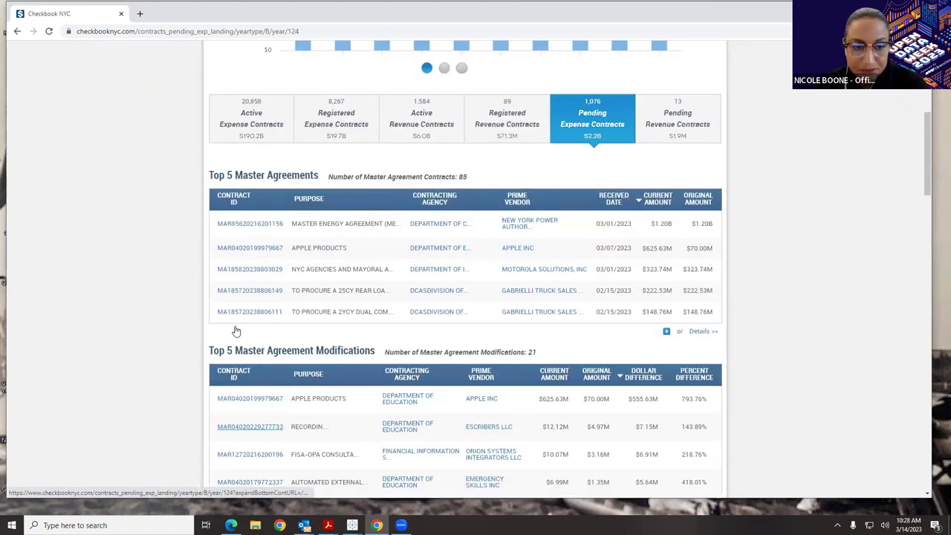
scroll(245, 327, up, 1)
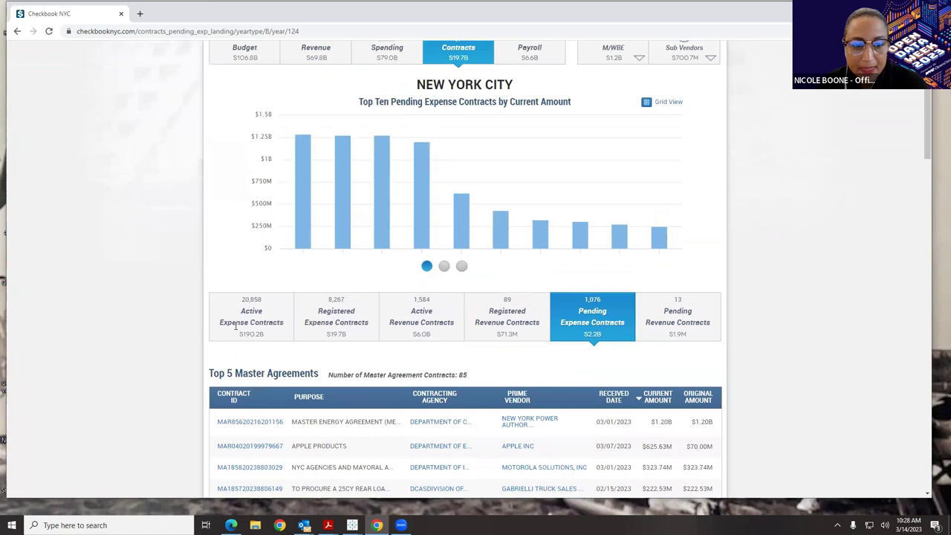
click(280, 322)
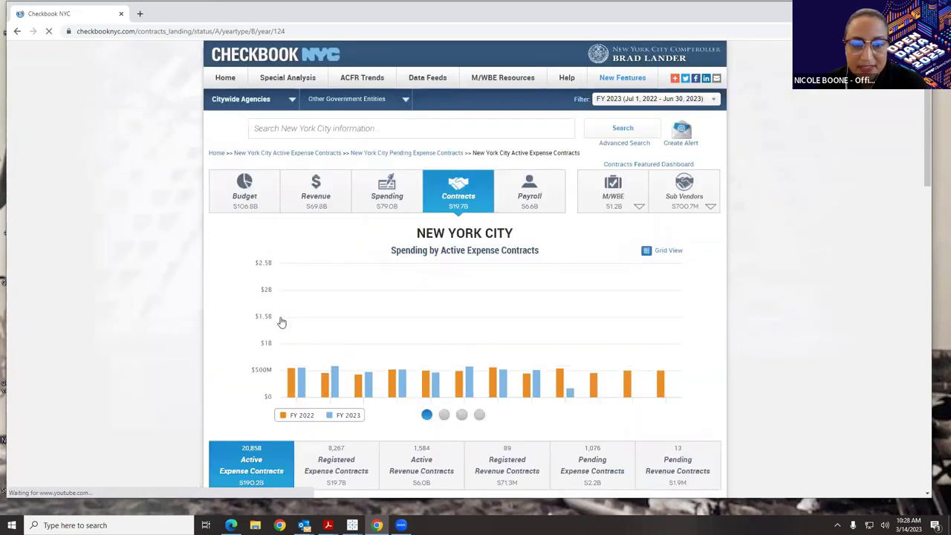
scroll(779, 295, down, 1)
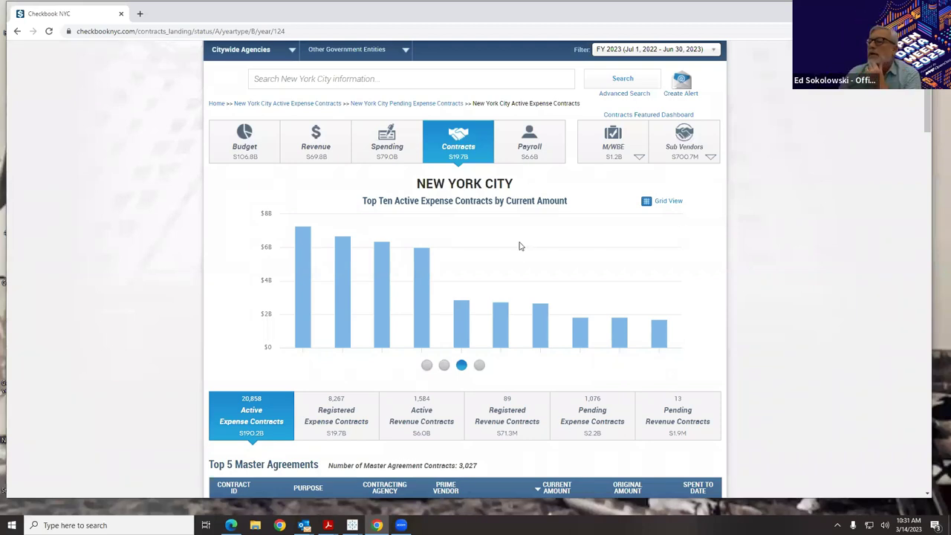
scroll(539, 278, down, 3)
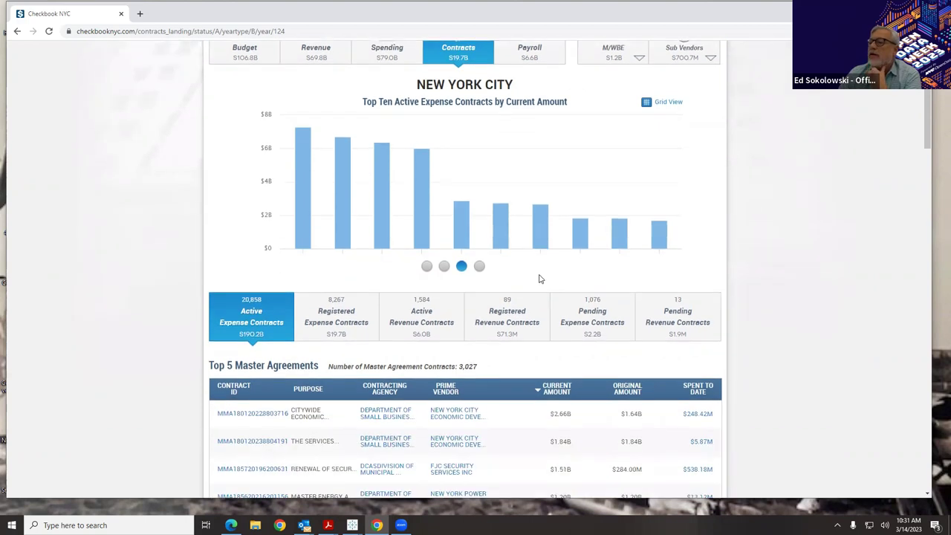
scroll(540, 279, up, 3)
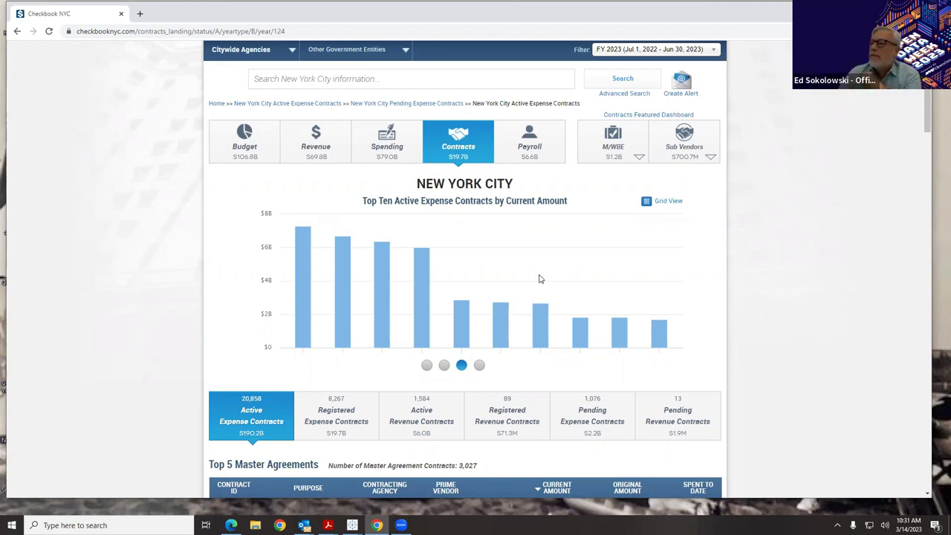
scroll(526, 277, down, 5)
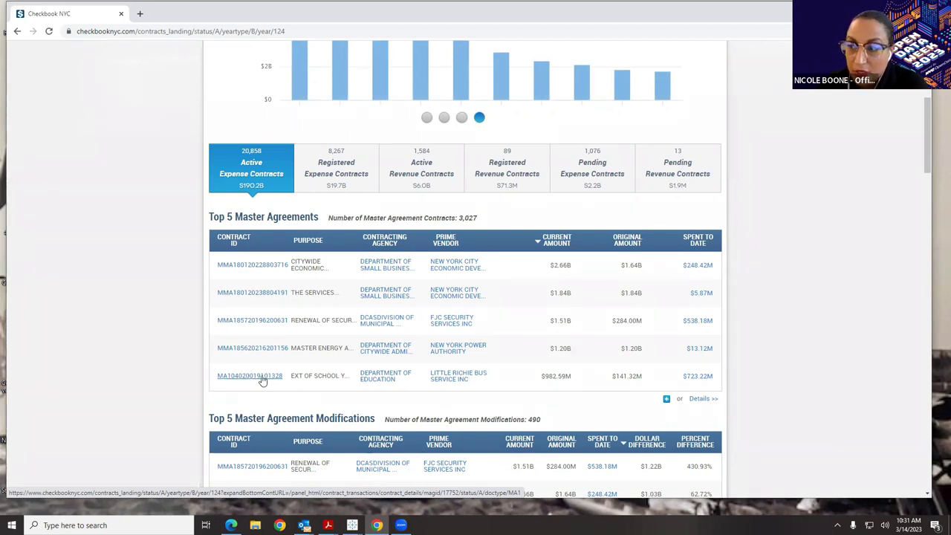
scroll(264, 379, down, 3)
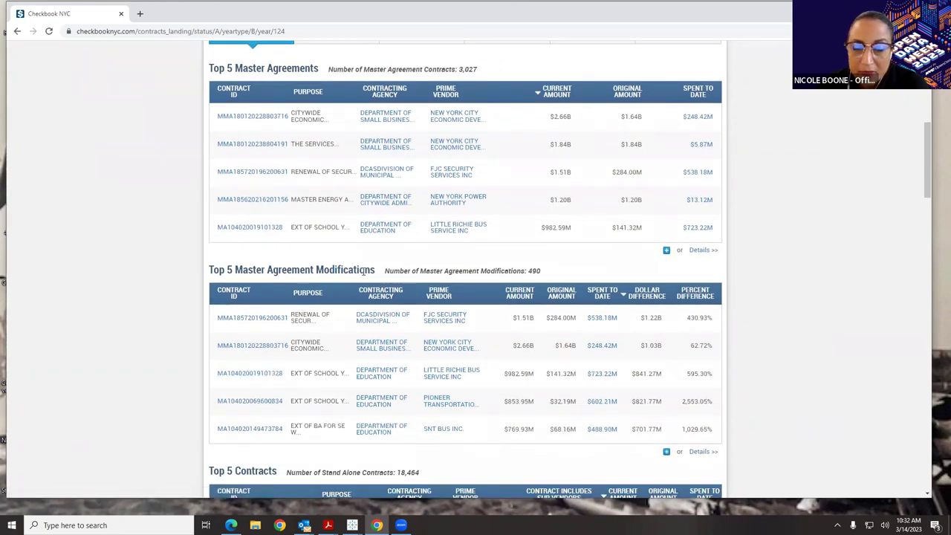
scroll(374, 273, down, 3)
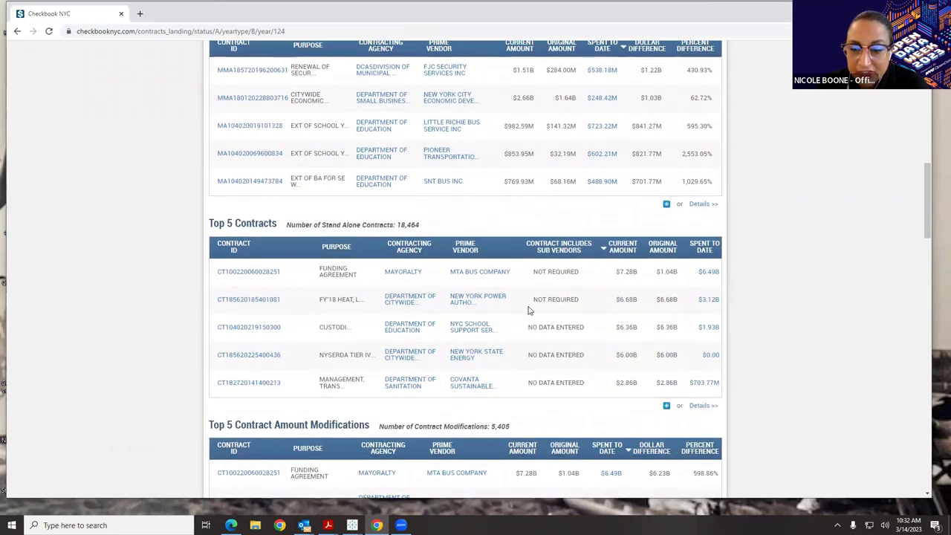
scroll(583, 327, down, 2)
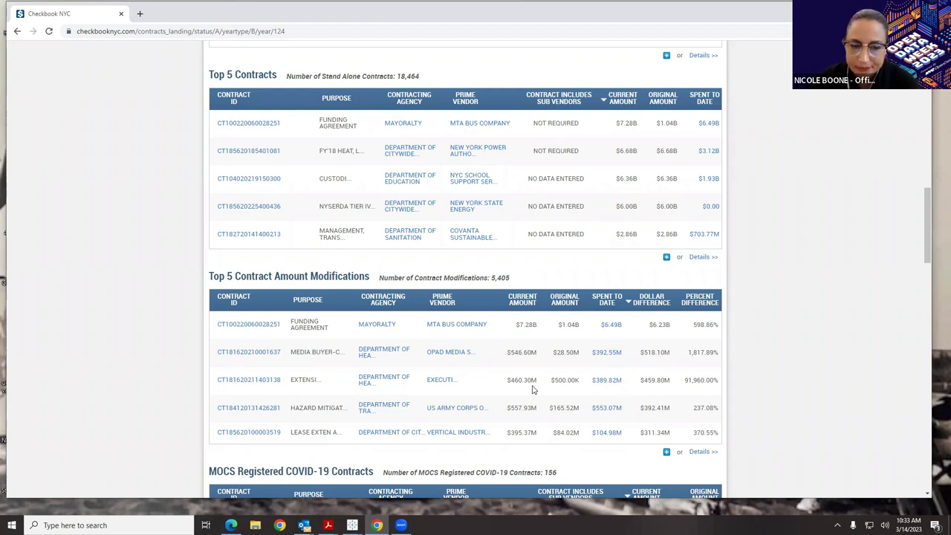
scroll(532, 389, down, 3)
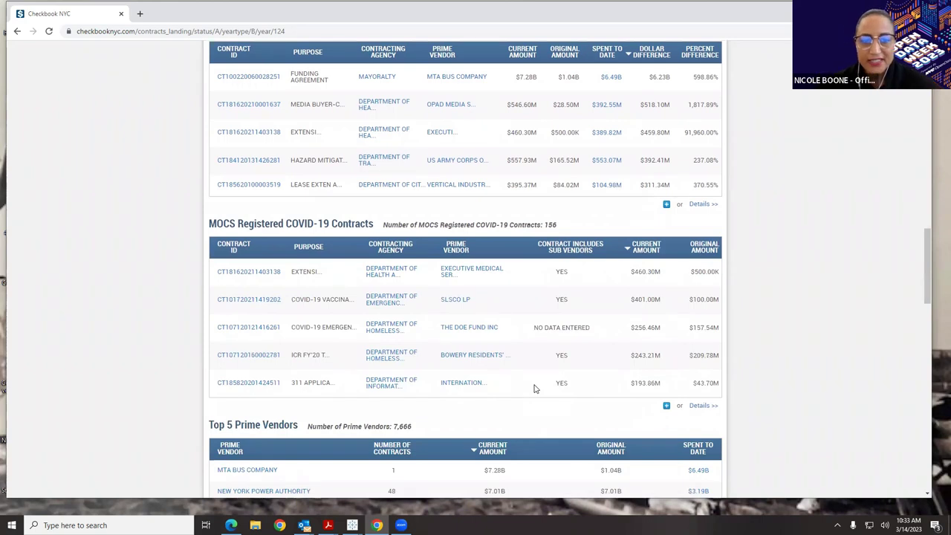
scroll(538, 386, down, 2)
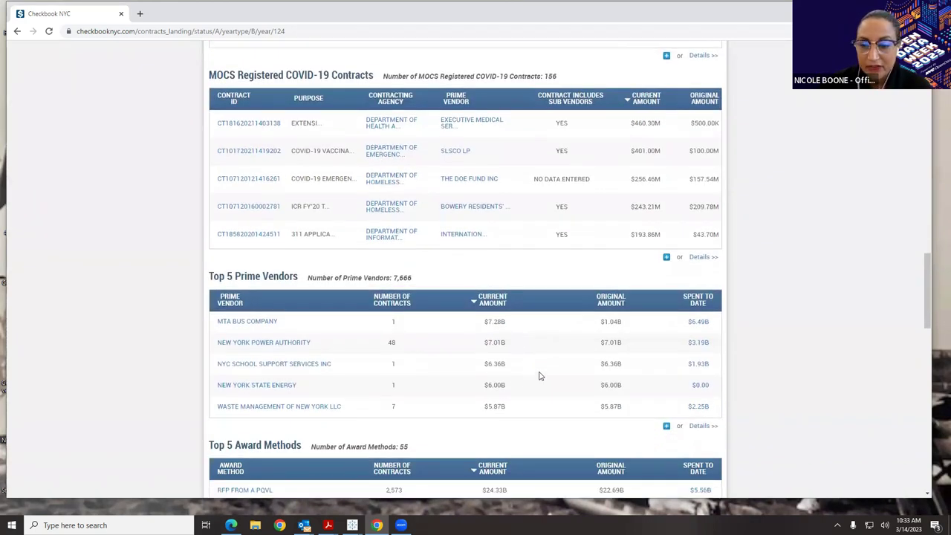
scroll(540, 376, down, 3)
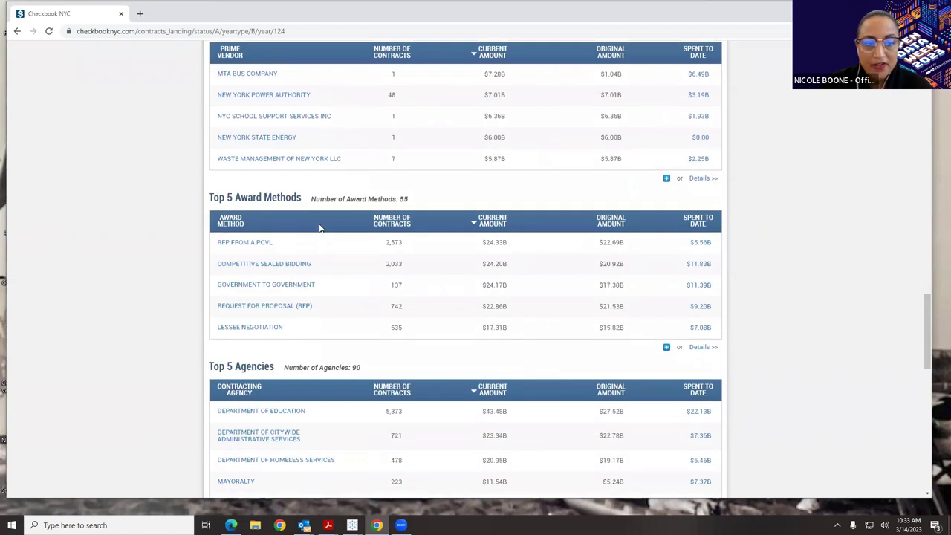
scroll(331, 232, down, 2)
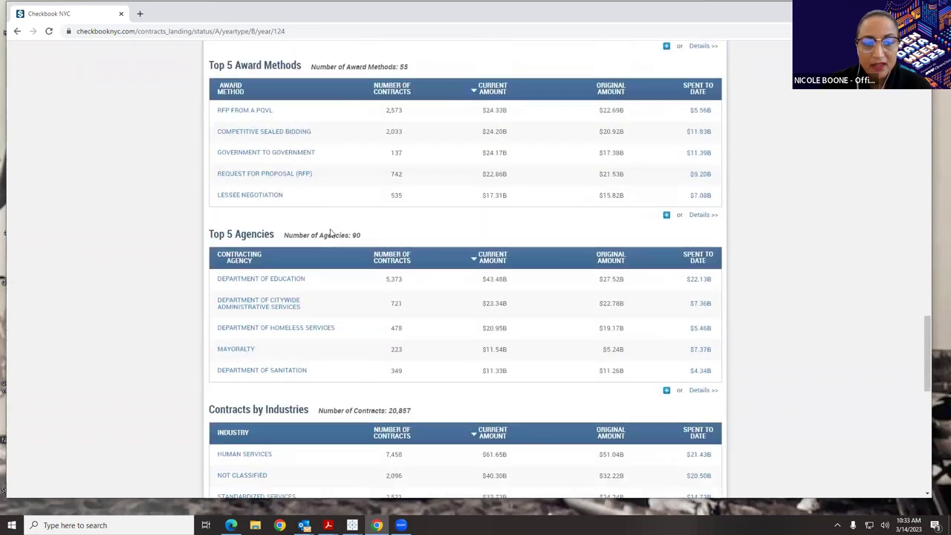
scroll(331, 231, down, 2)
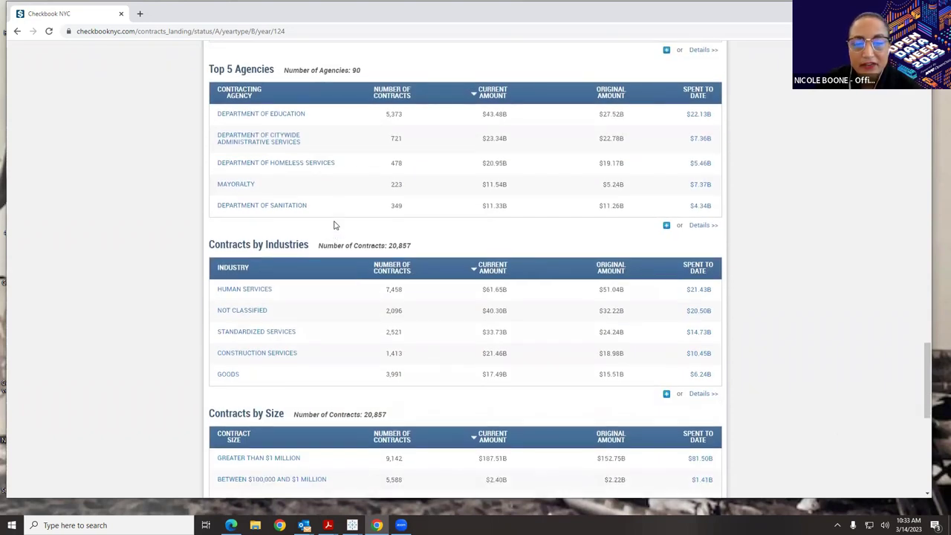
scroll(334, 225, down, 3)
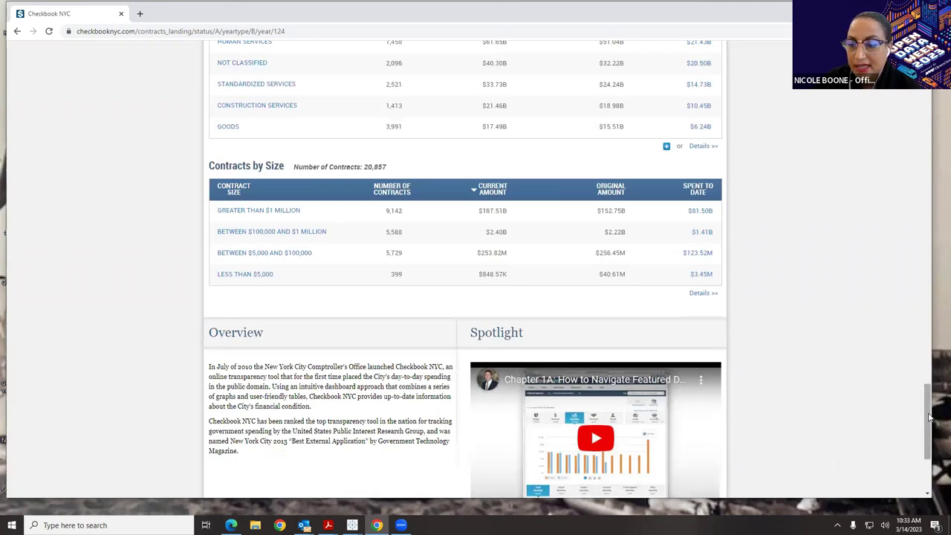
drag(928, 420, 917, 281)
scroll(916, 281, up, 15)
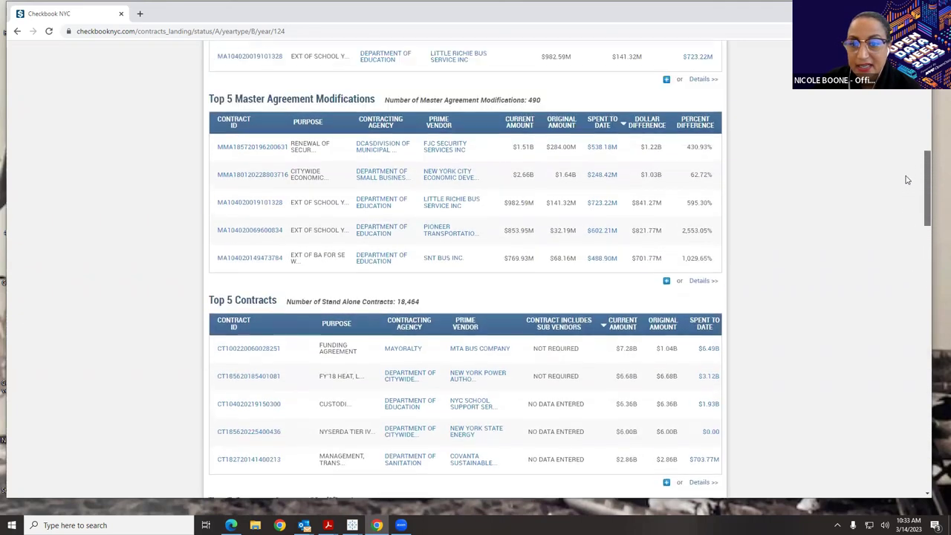
scroll(907, 151, up, 2)
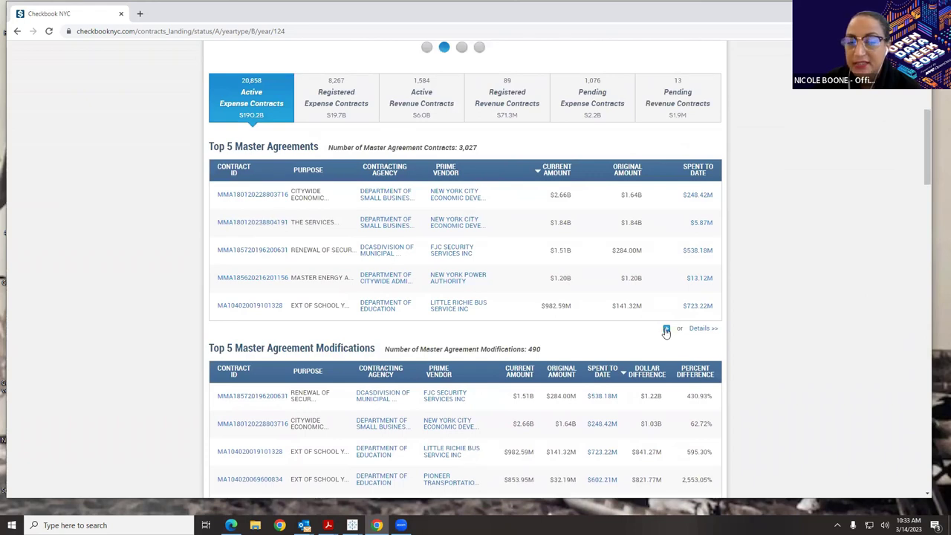
- Open the full Master Agreements transactions list totaling $46.97B in current amount
click(703, 334)
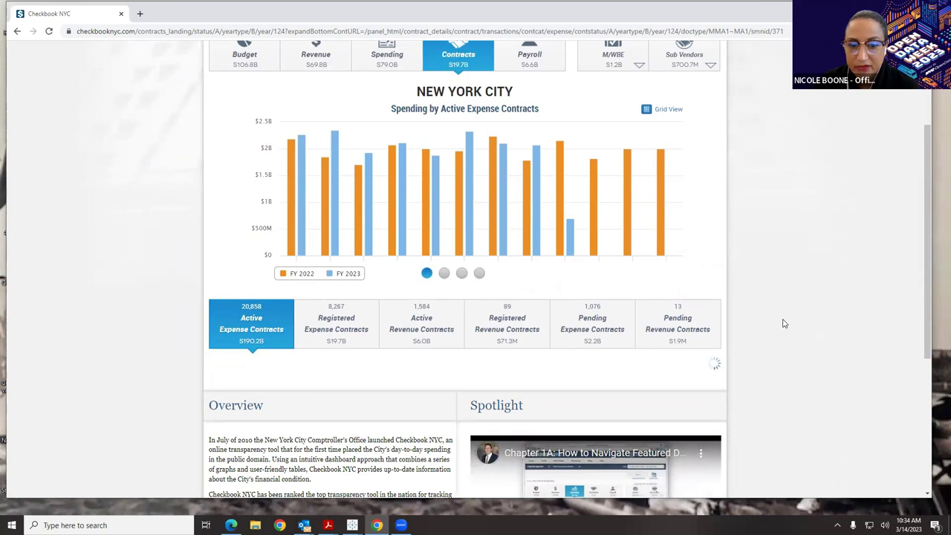
scroll(782, 325, down, 2)
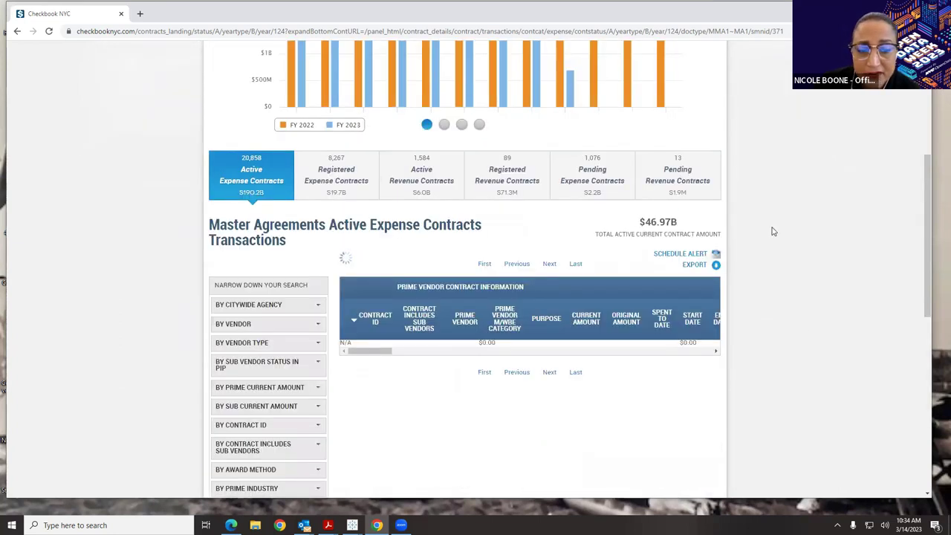
scroll(817, 239, down, 1)
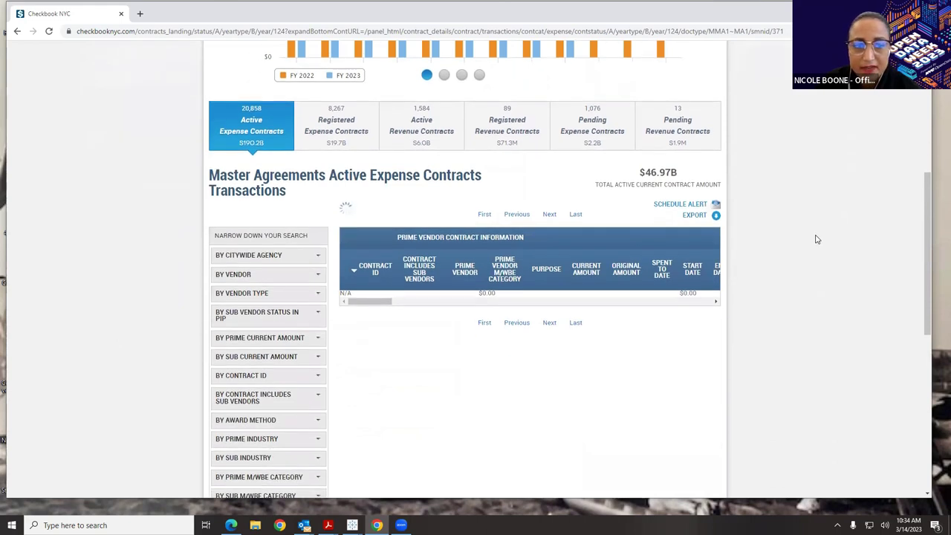
scroll(839, 234, down, 1)
scroll(858, 230, up, 1)
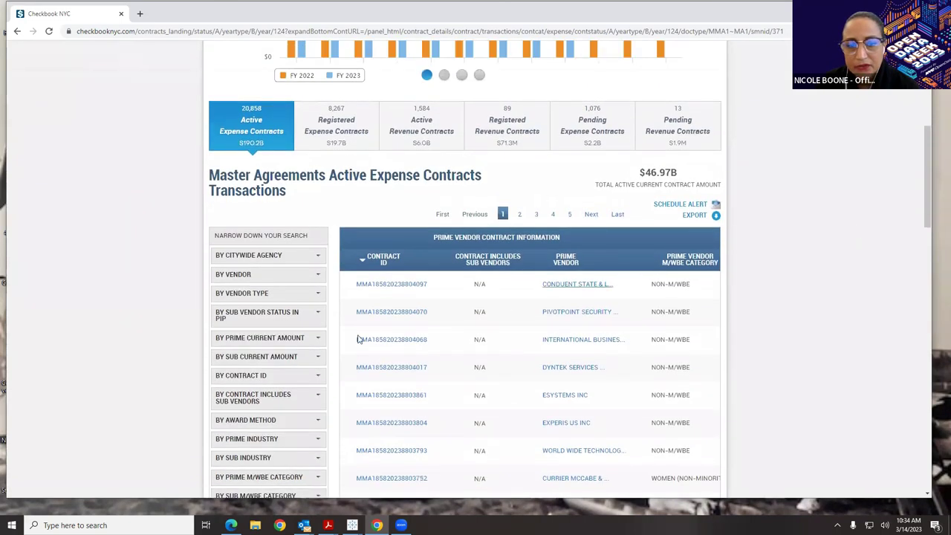
- Expand the By Vendor, By Vendor Type, By Prime Current Amount and By Contract ID filters
click(256, 276)
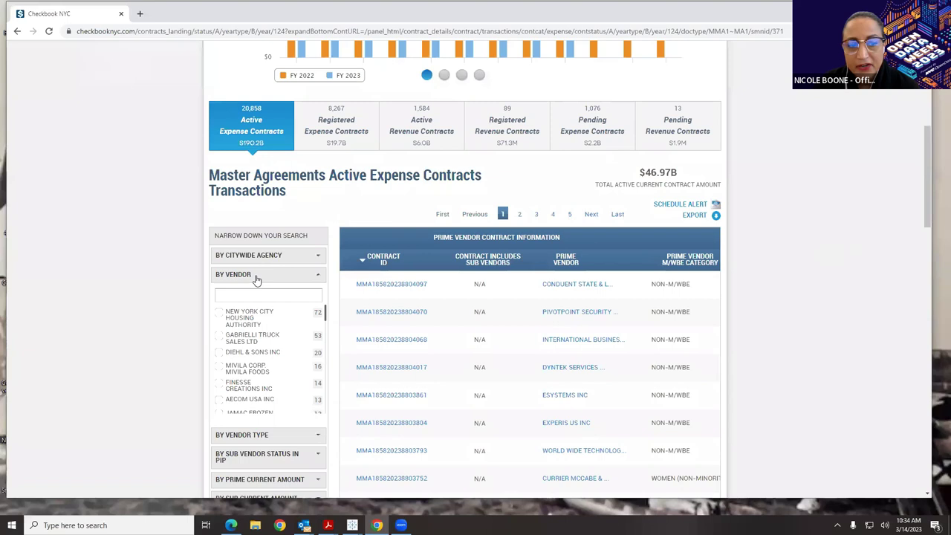
click(256, 435)
scroll(269, 436, down, 1)
scroll(269, 436, down, 3)
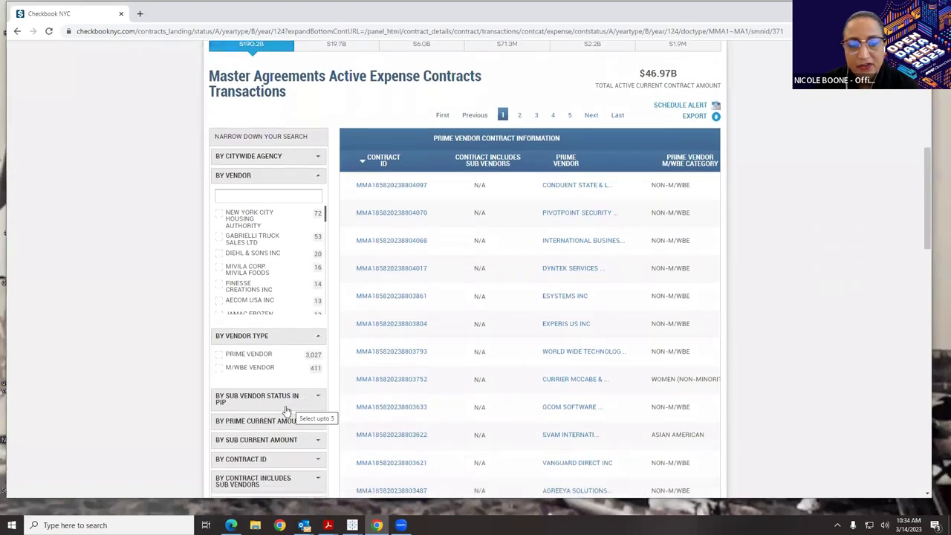
scroll(286, 413, down, 3)
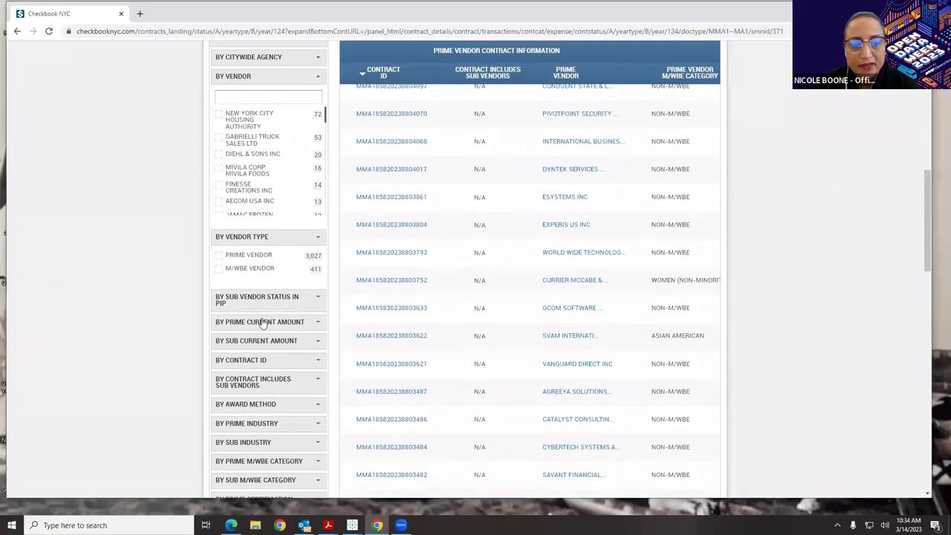
click(260, 327)
scroll(289, 372, down, 5)
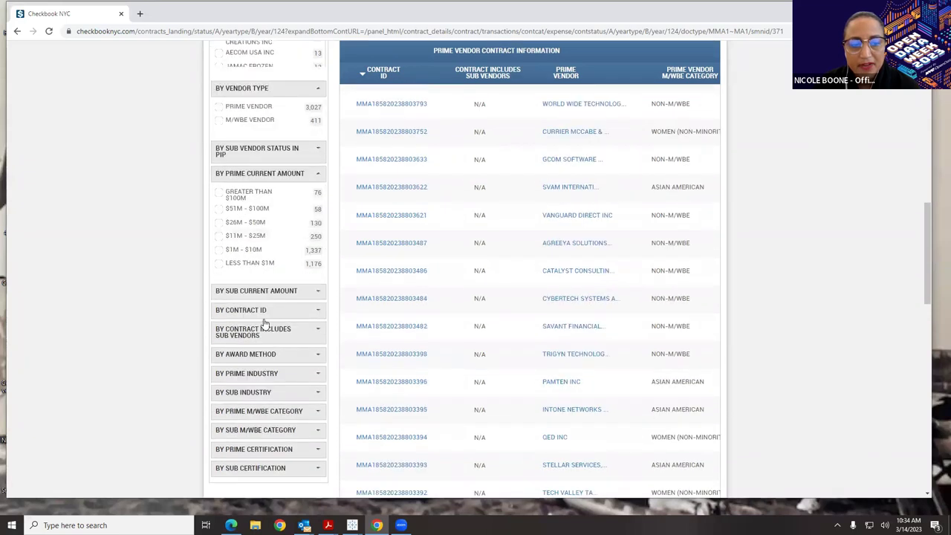
scroll(272, 398, down, 2)
click(270, 261)
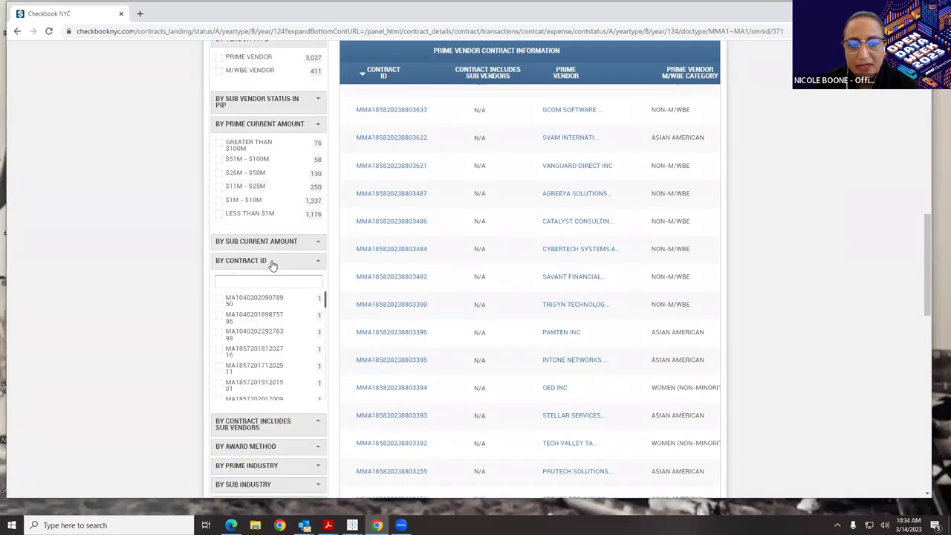
scroll(276, 266, up, 5)
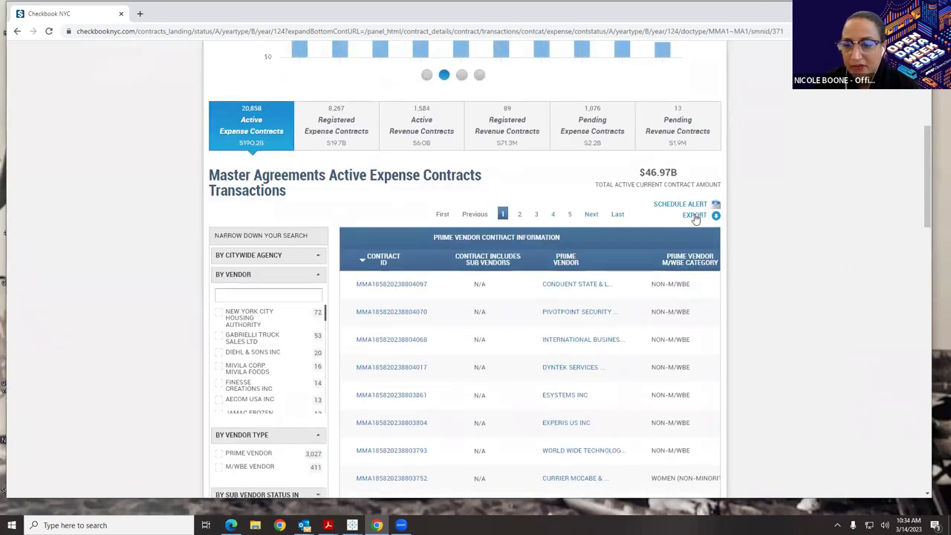
scroll(697, 222, up, 4)
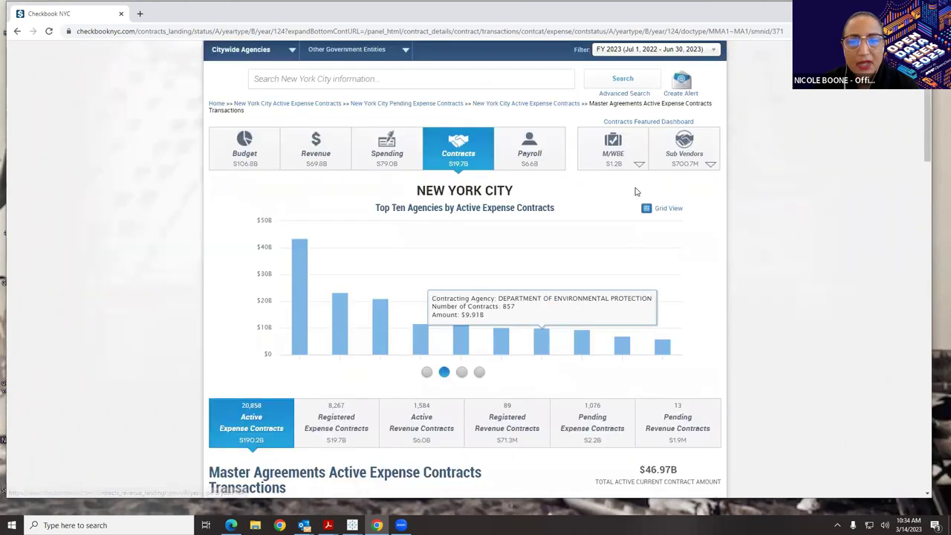
- Return home and open the citywide Active Expense Contracts overview (20,858 contracts, $190.2B)
click(222, 105)
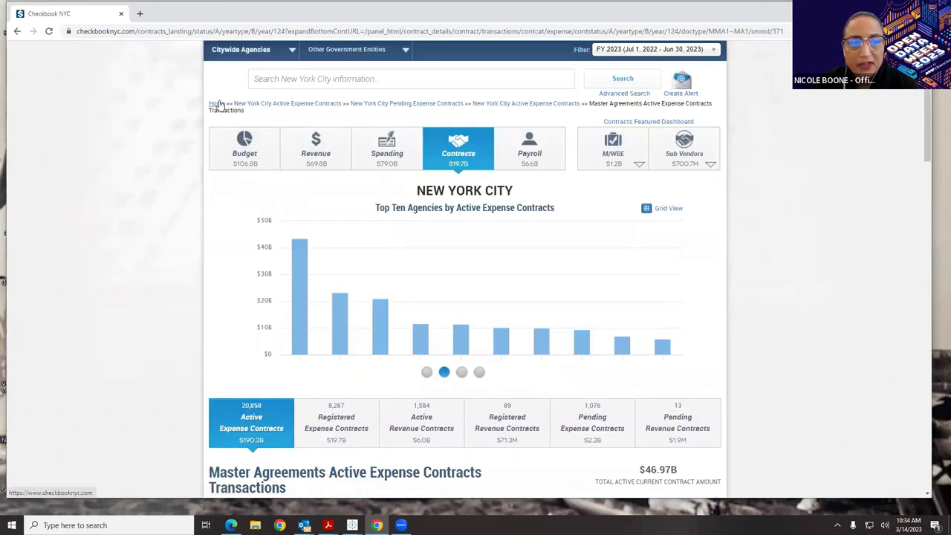
click(458, 182)
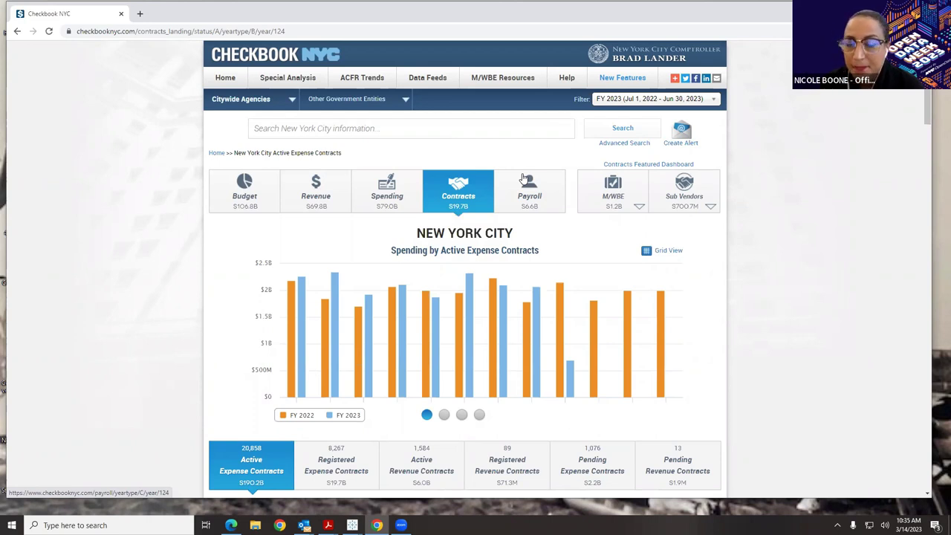
mouse_move(637, 168)
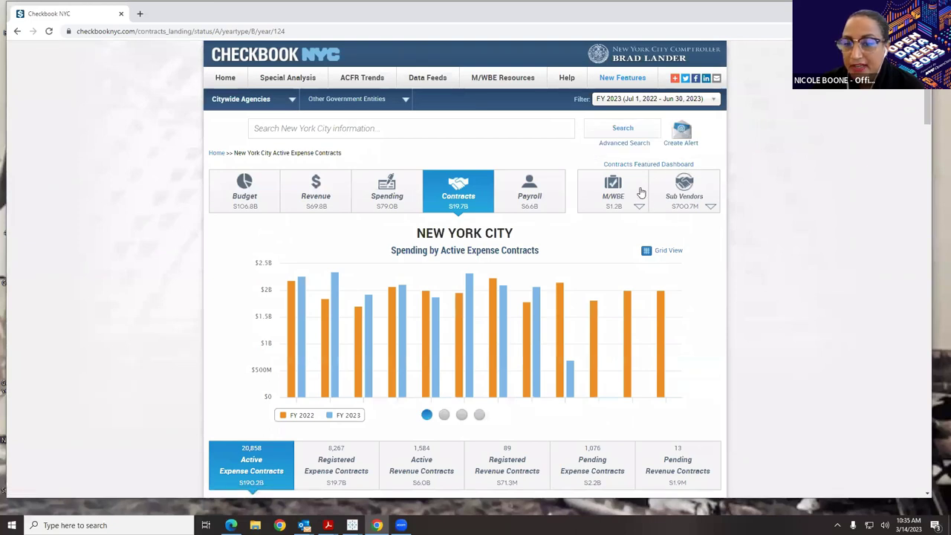
- Open the M/WBE Active Expense Contracts dashboard with 3,901 contracts worth $6.7B
click(642, 191)
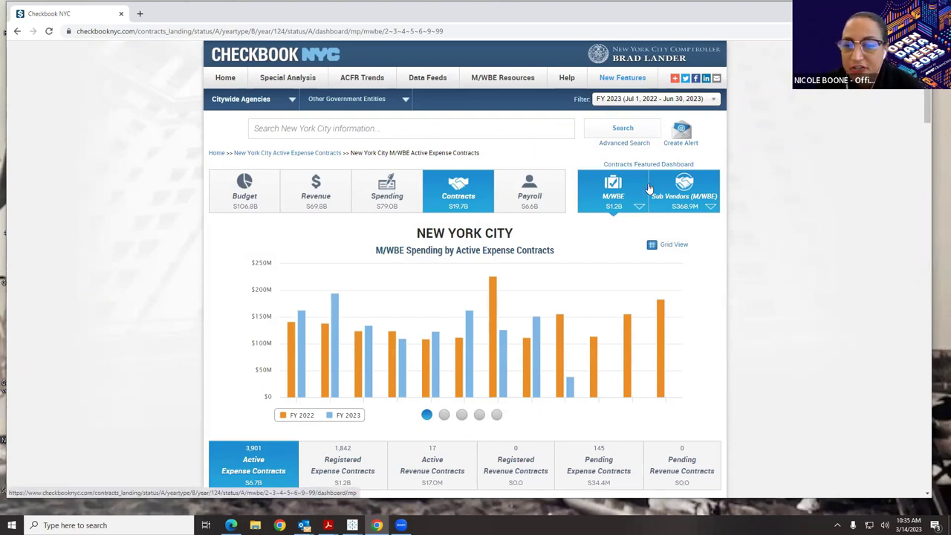
scroll(644, 187, down, 3)
scroll(647, 185, up, 2)
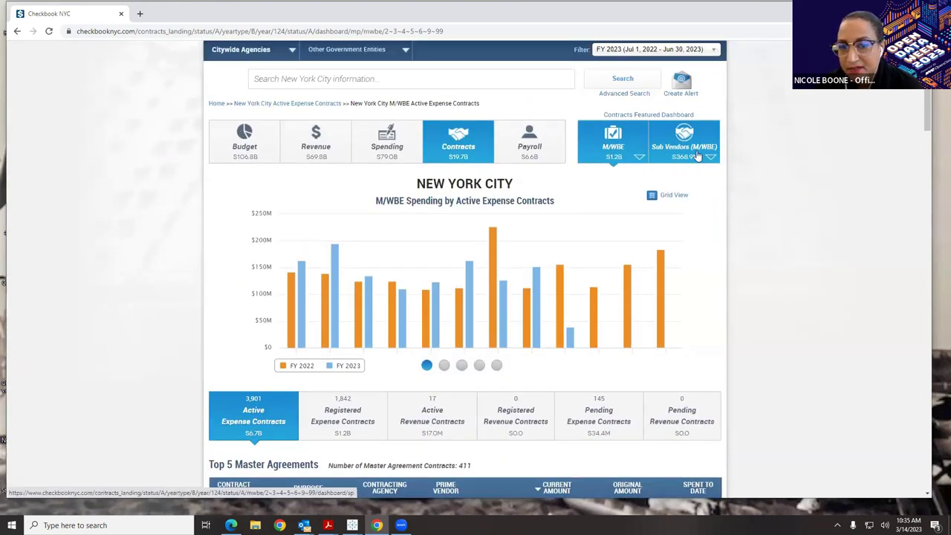
- Review the Top 5 tables down through Contracts by Size, then return to the top
scroll(694, 156, down, 3)
scroll(692, 163, down, 1)
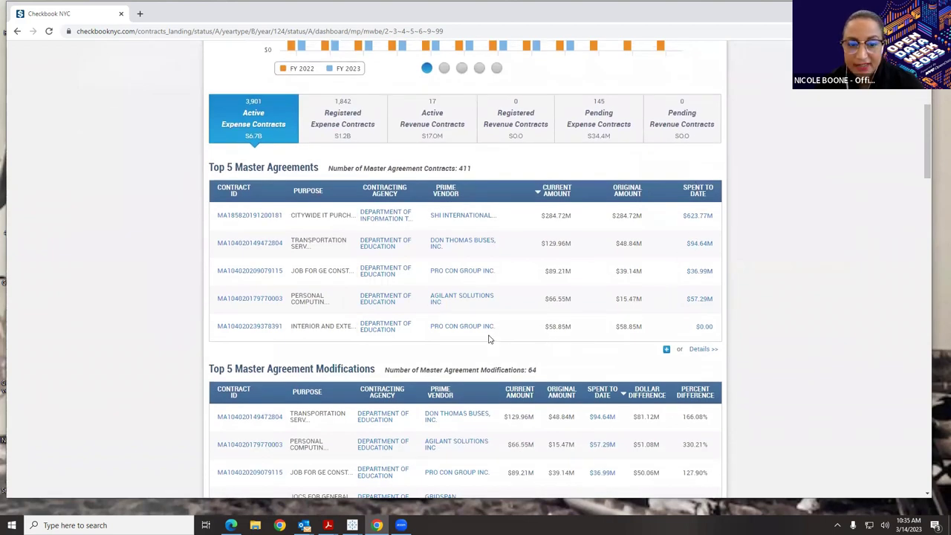
scroll(496, 327, down, 5)
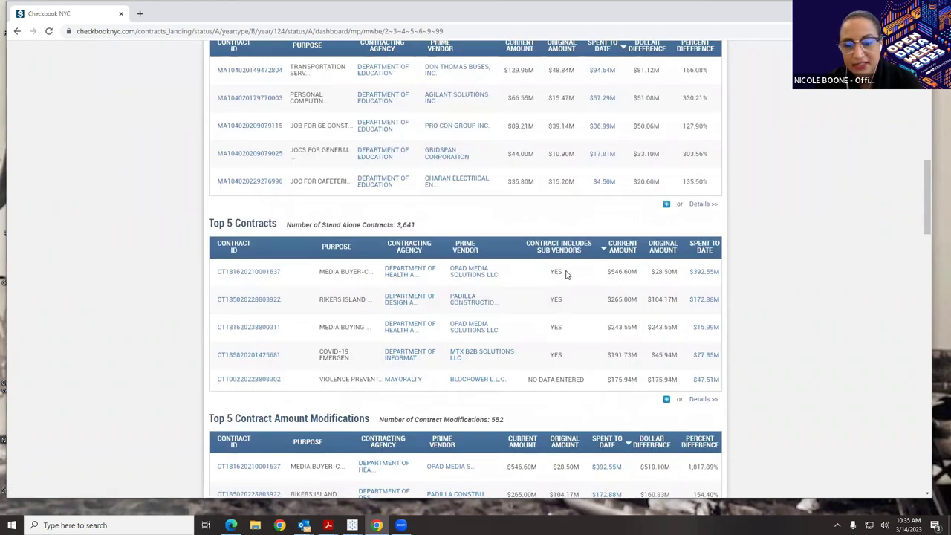
scroll(564, 275, down, 7)
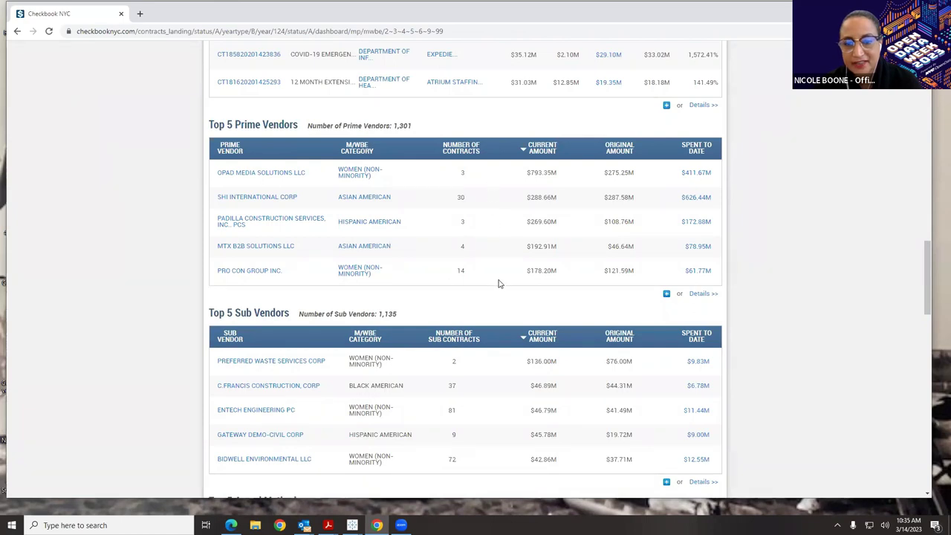
scroll(499, 283, down, 2)
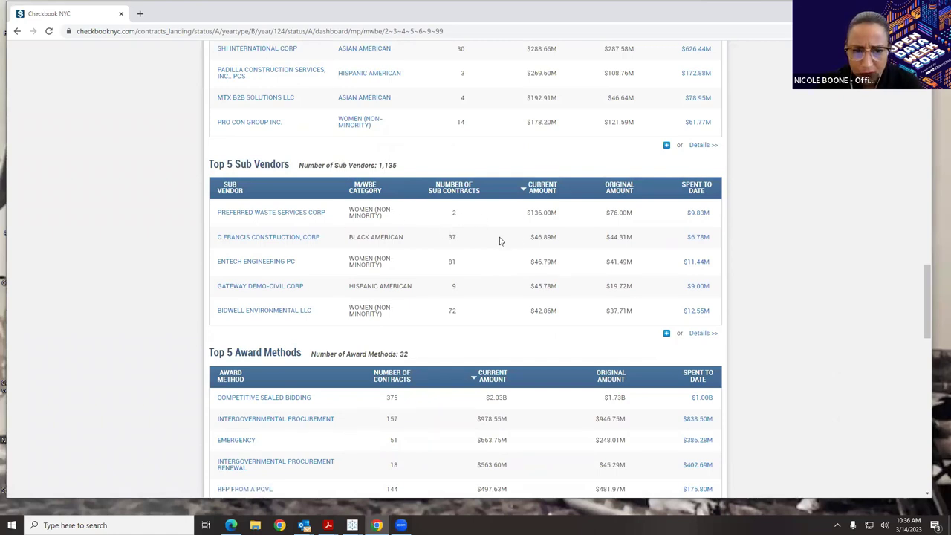
scroll(499, 240, down, 4)
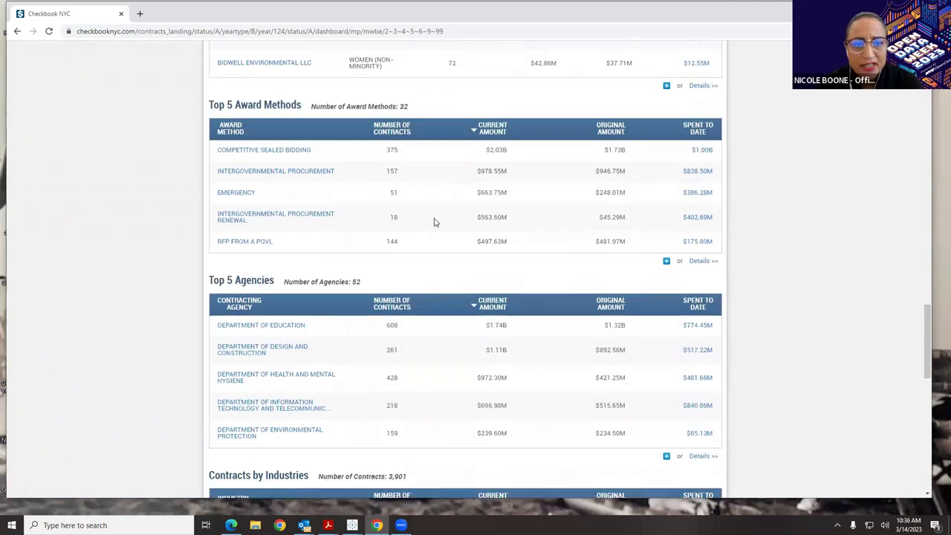
scroll(435, 222, down, 1)
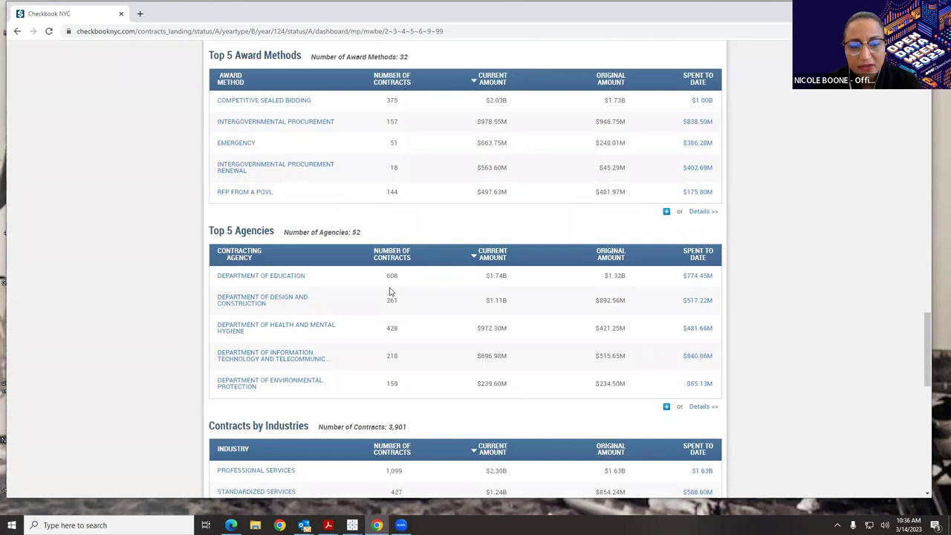
scroll(390, 291, down, 4)
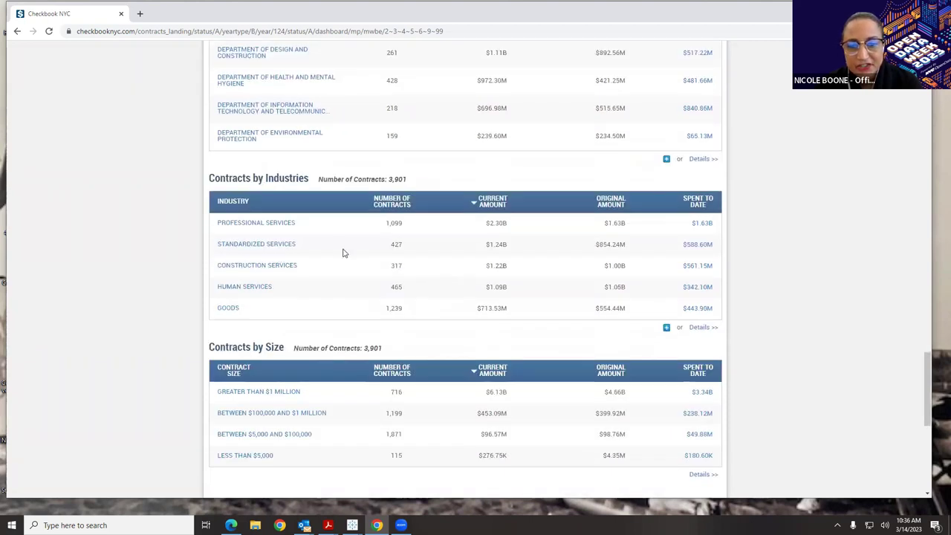
scroll(344, 252, down, 3)
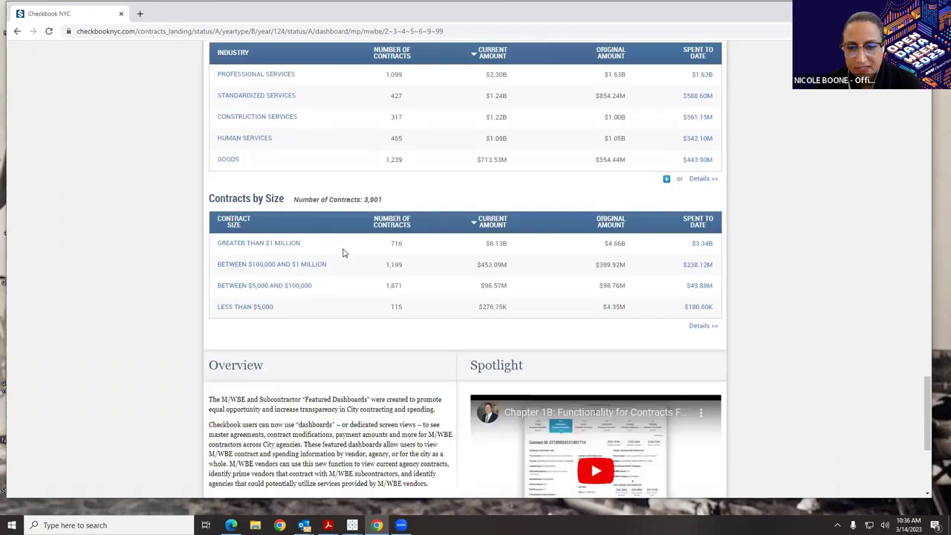
drag(930, 413, 903, 93)
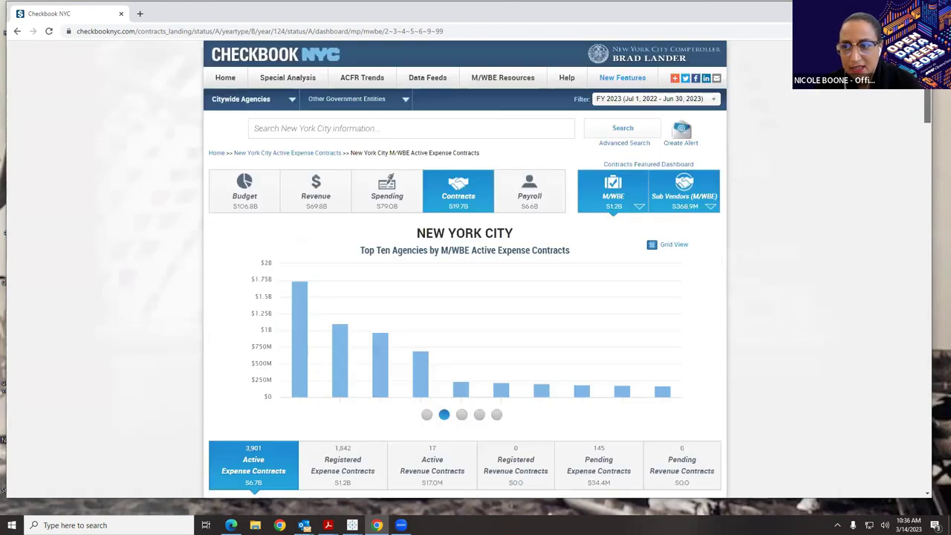
click(663, 183)
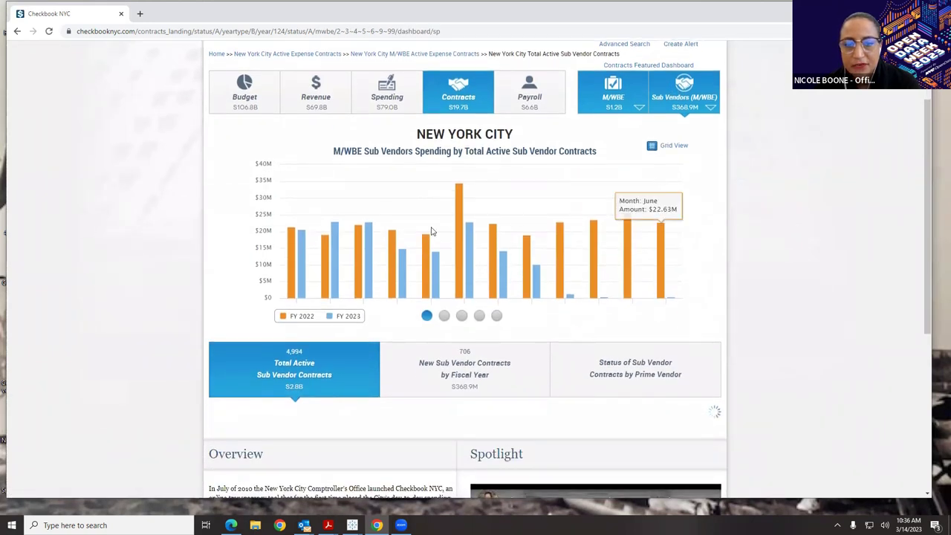
mouse_move(436, 266)
mouse_move(544, 255)
scroll(545, 255, down, 2)
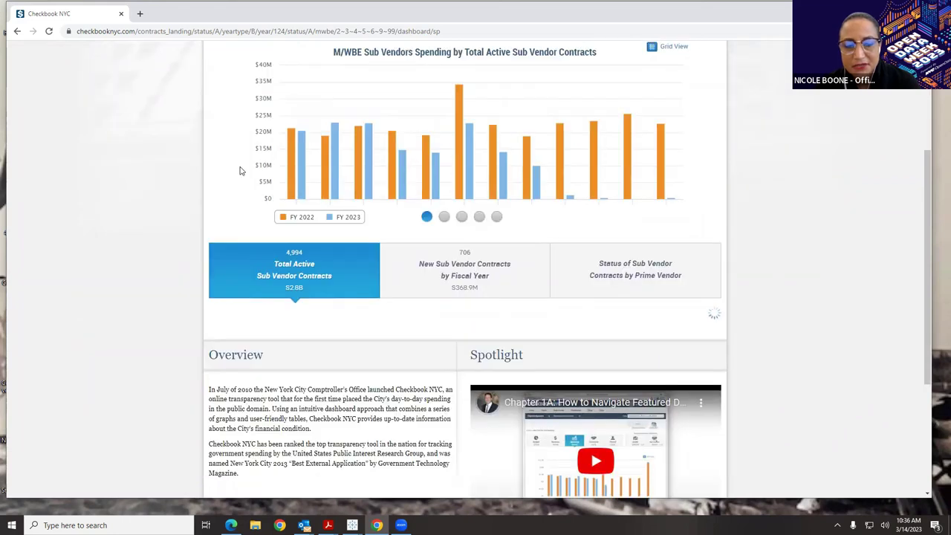
scroll(550, 300, down, 5)
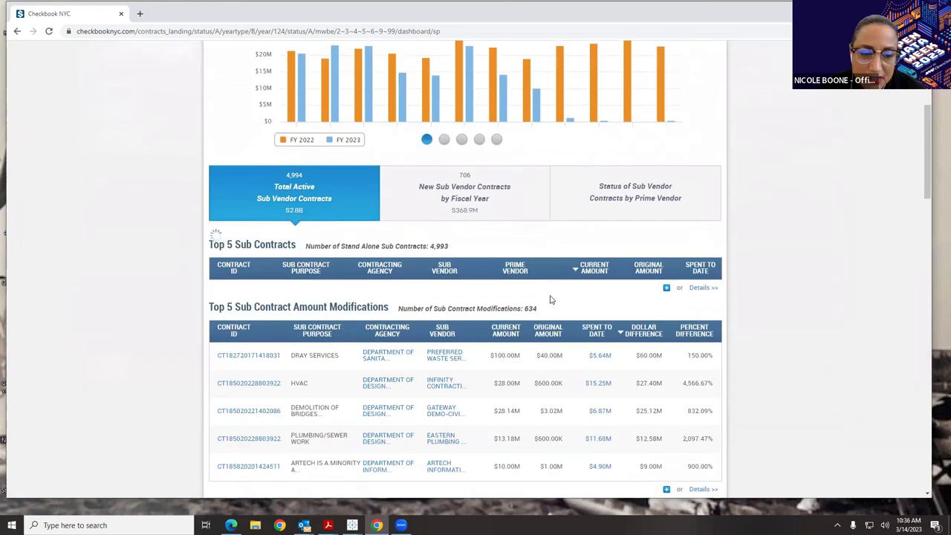
scroll(548, 297, up, 2)
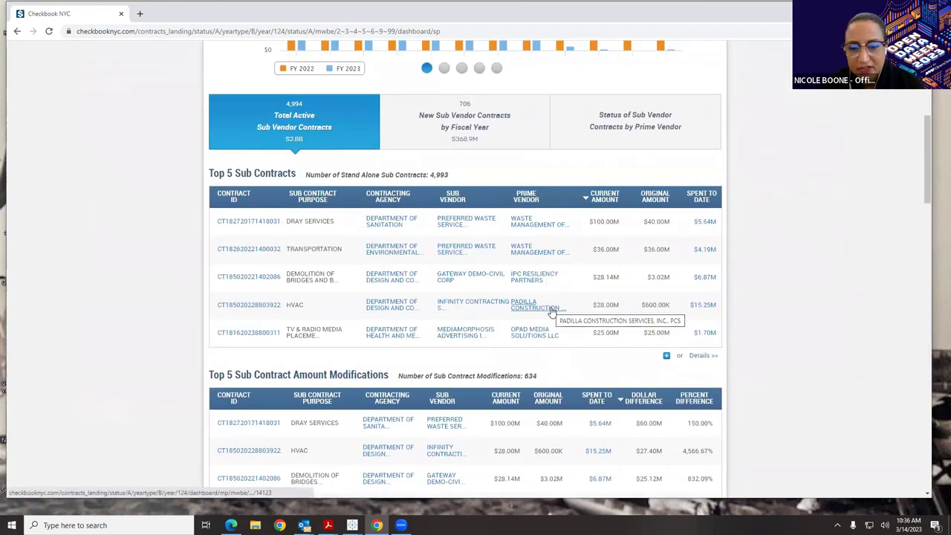
scroll(551, 312, down, 2)
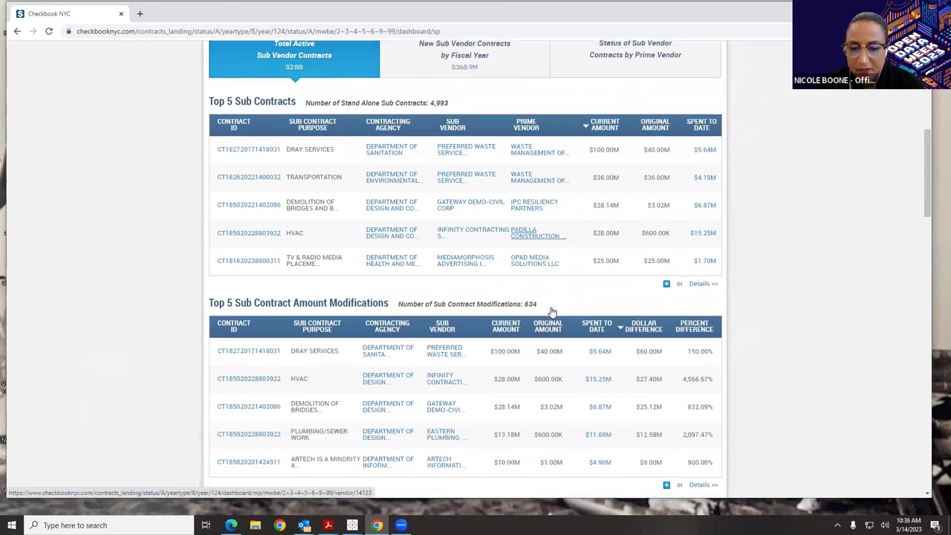
scroll(552, 312, down, 2)
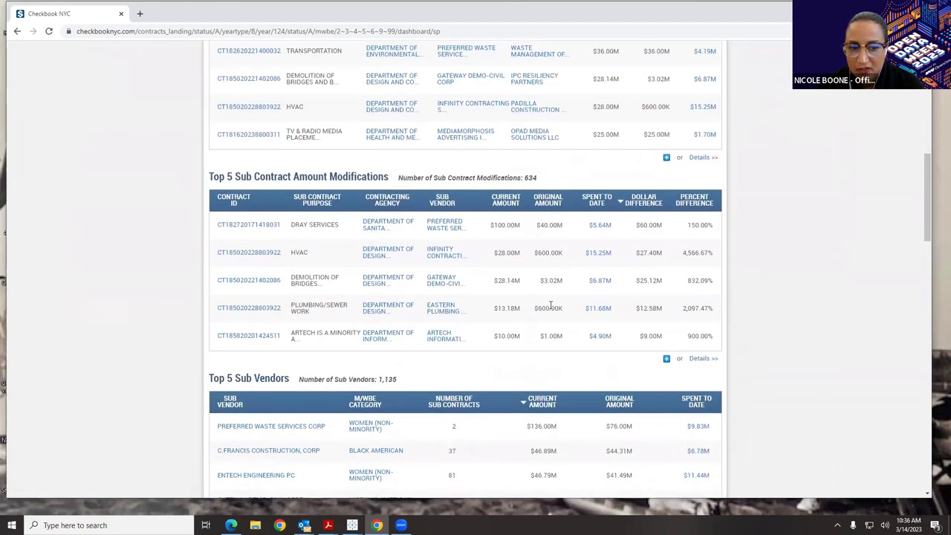
scroll(551, 309, down, 3)
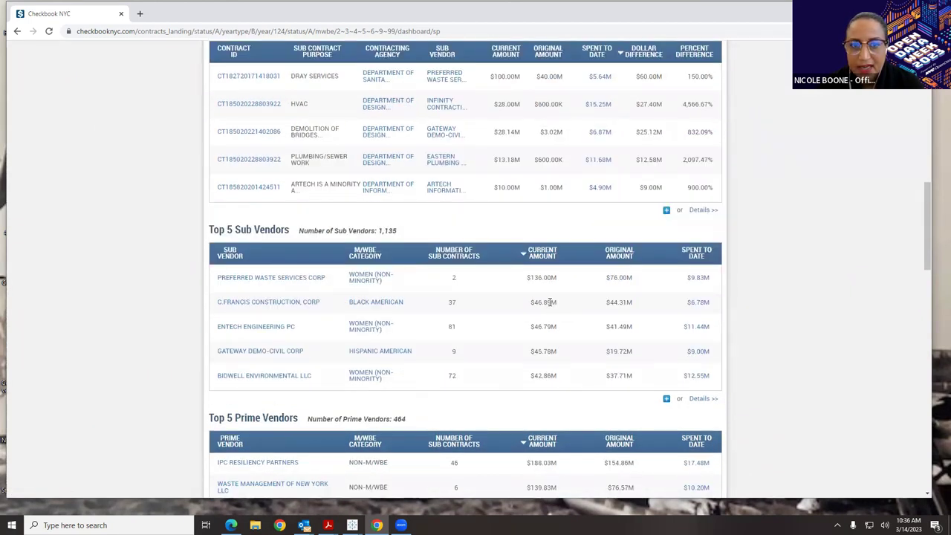
scroll(550, 302, up, 1)
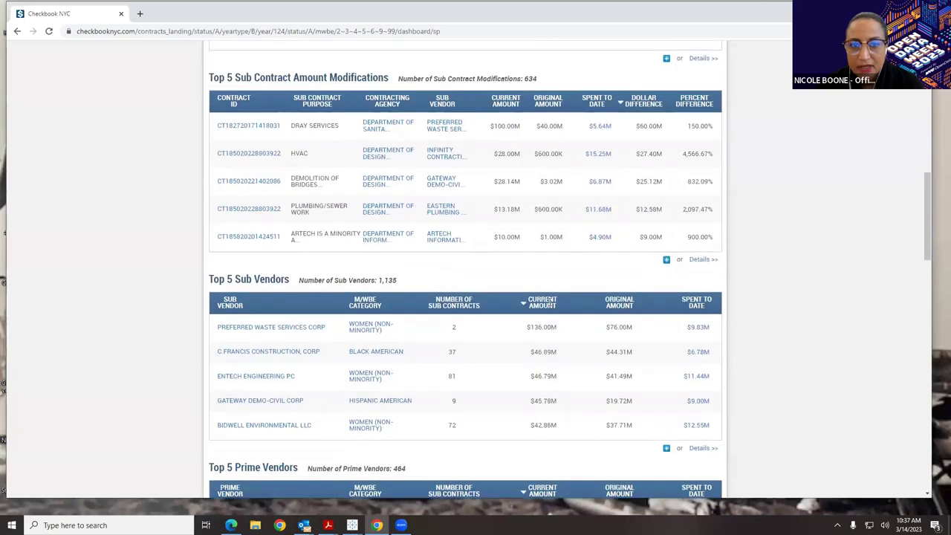
click(233, 130)
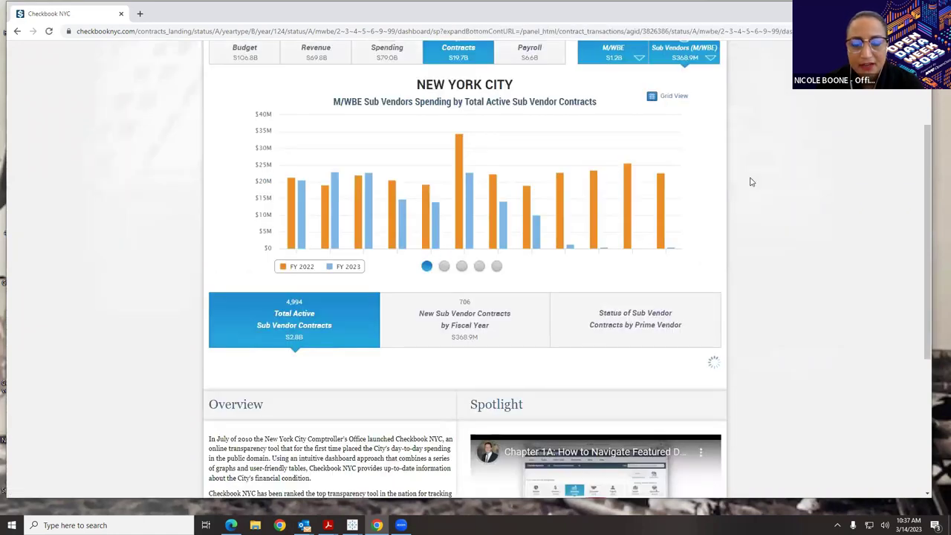
- Scroll the contract page down to General Information and the FY 2023 version list
scroll(750, 182, down, 1)
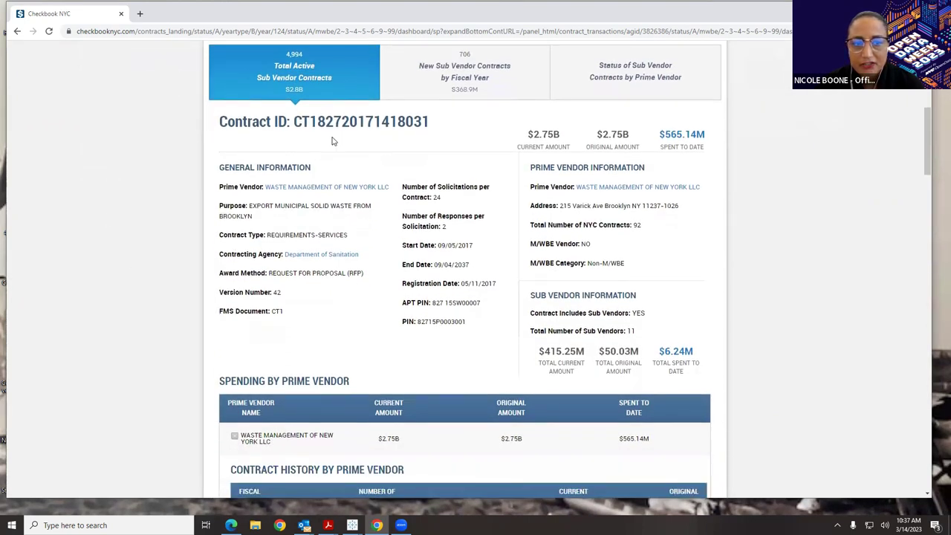
scroll(513, 177, down, 1)
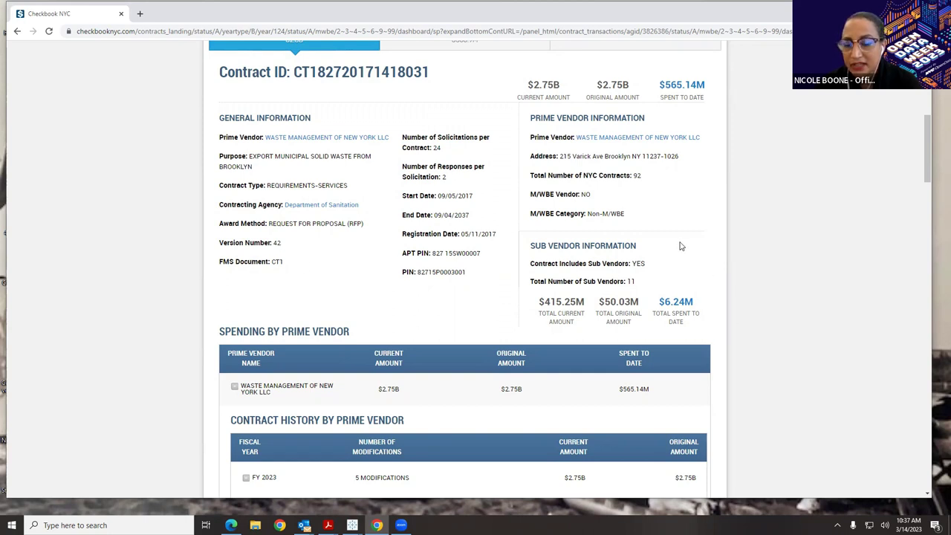
scroll(506, 211, down, 1)
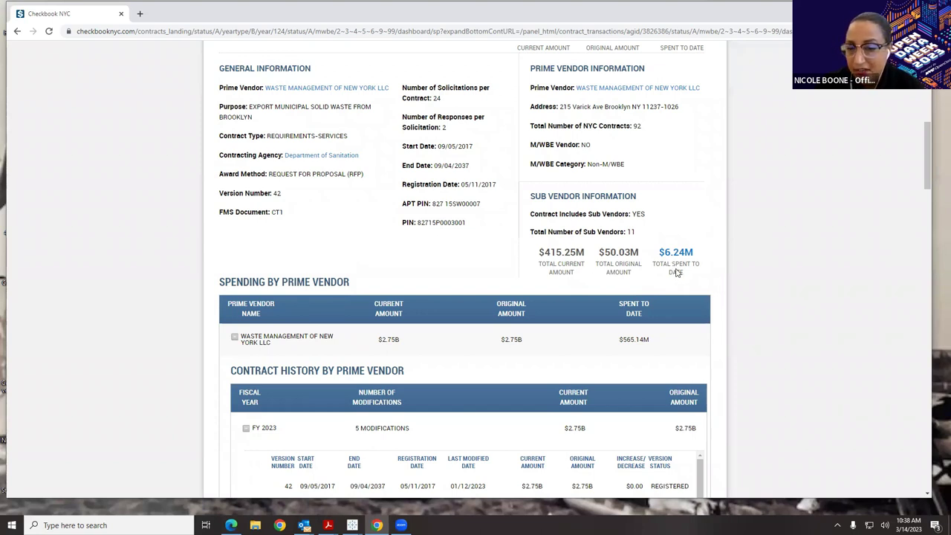
scroll(677, 272, down, 4)
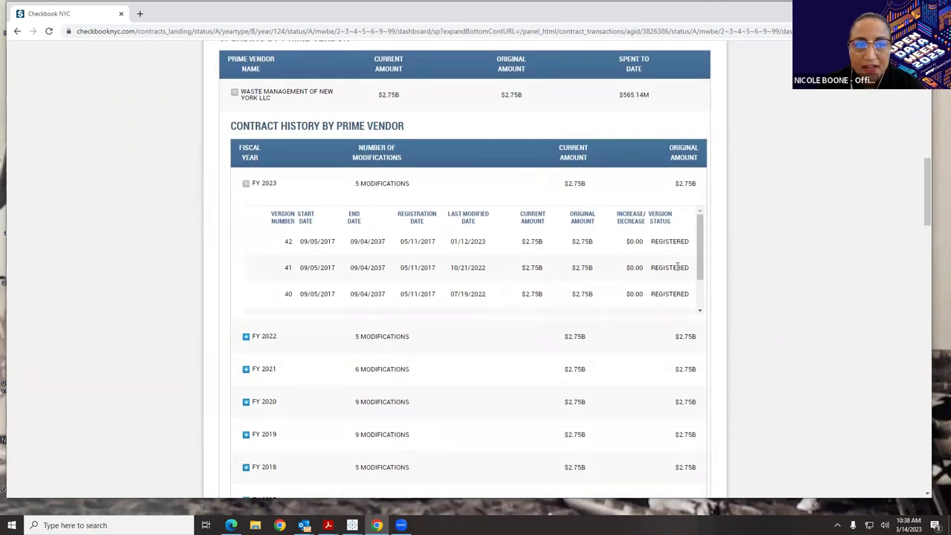
scroll(677, 272, up, 1)
scroll(677, 272, down, 1)
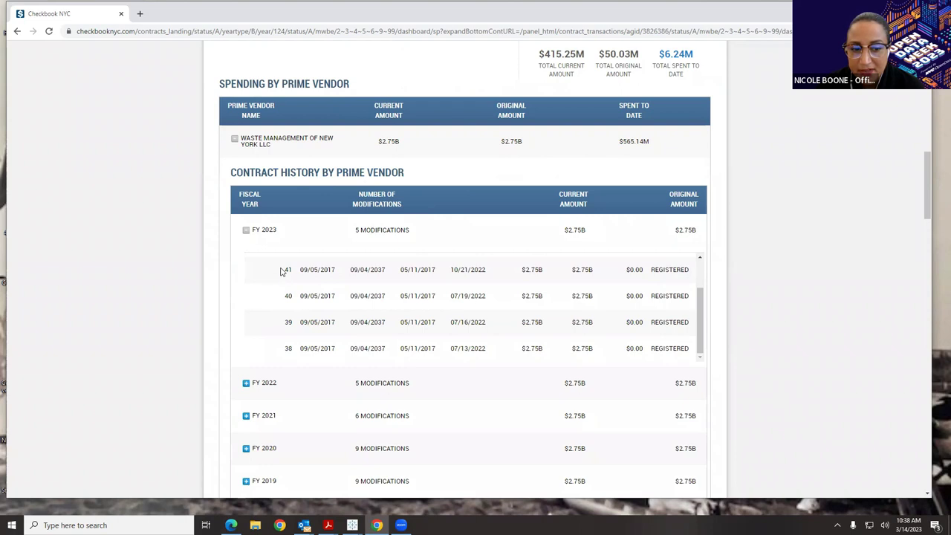
scroll(281, 272, down, 1)
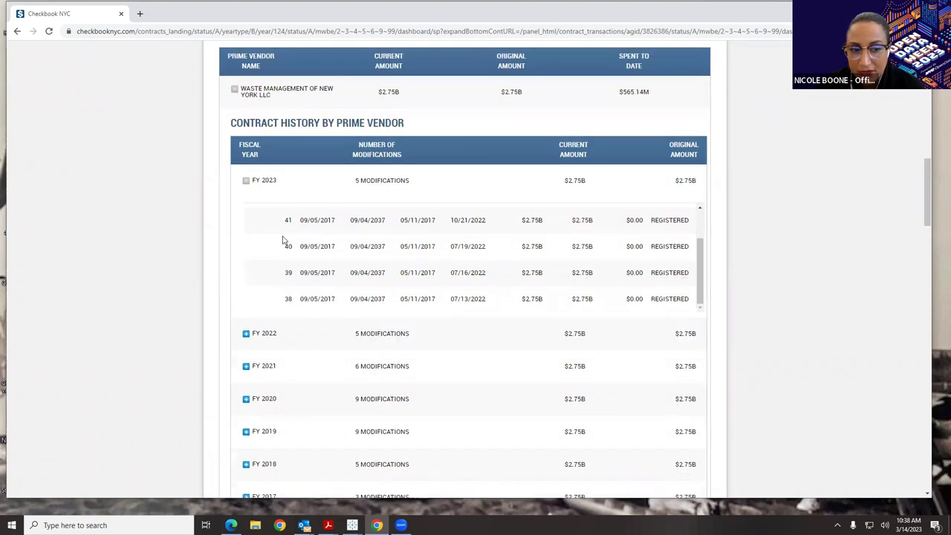
- Expand the FY 2022, FY 2021 and FY 2020 modification histories, then scroll to sub vendor spending
click(356, 335)
scroll(421, 311, down, 3)
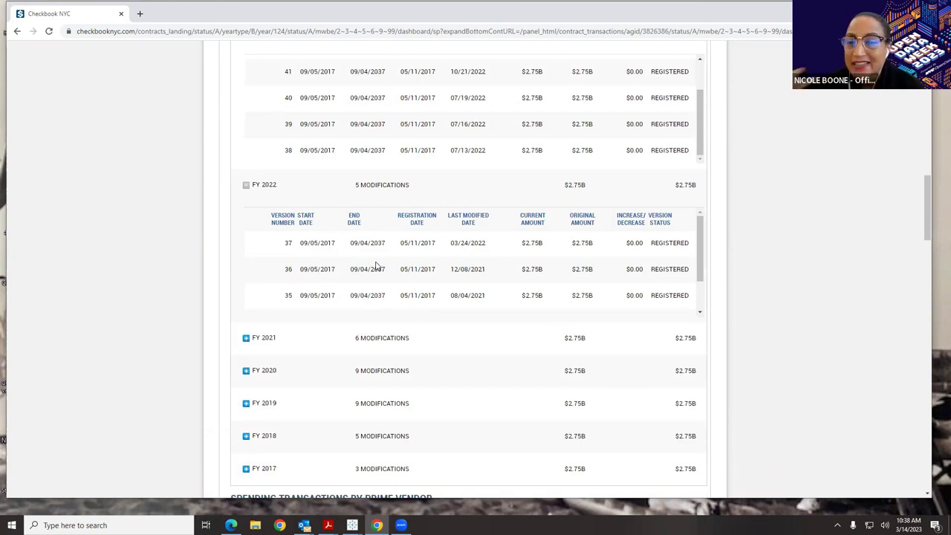
click(247, 340)
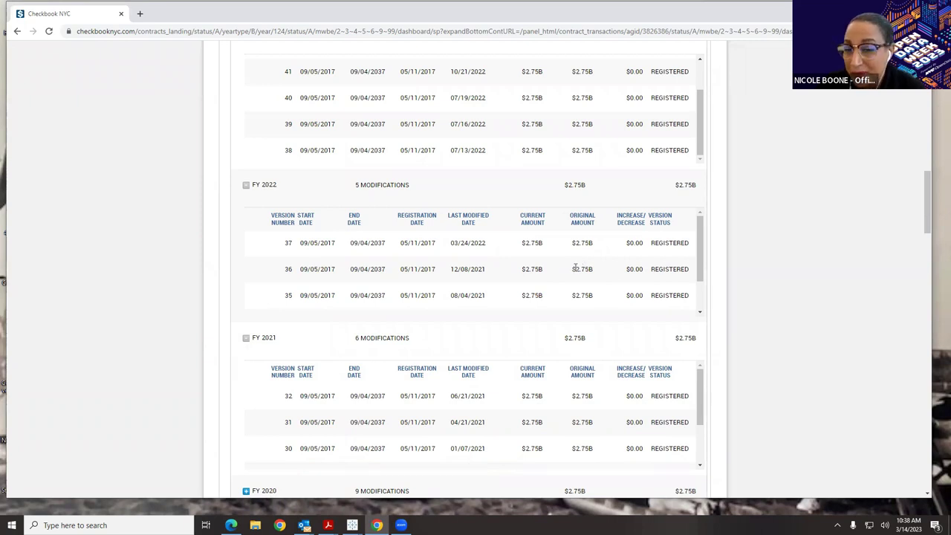
scroll(577, 295, down, 2)
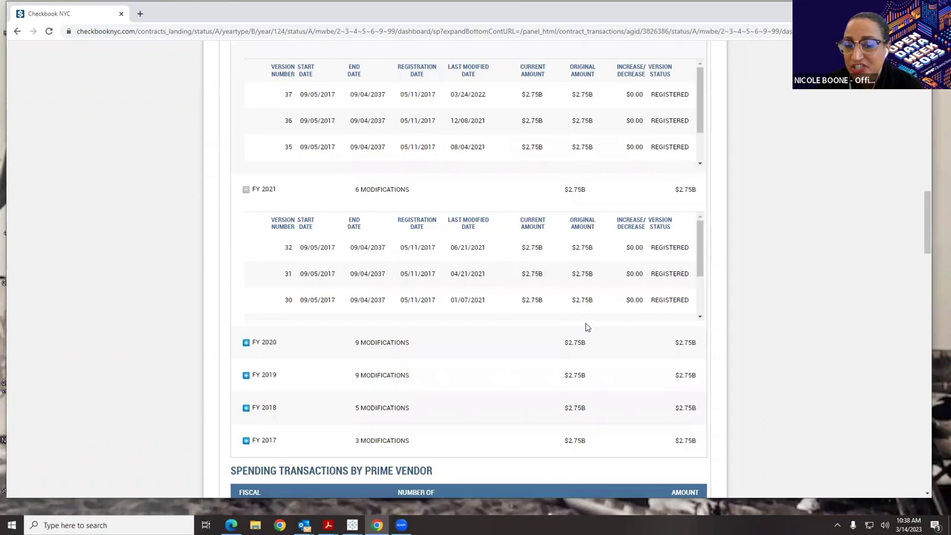
click(245, 343)
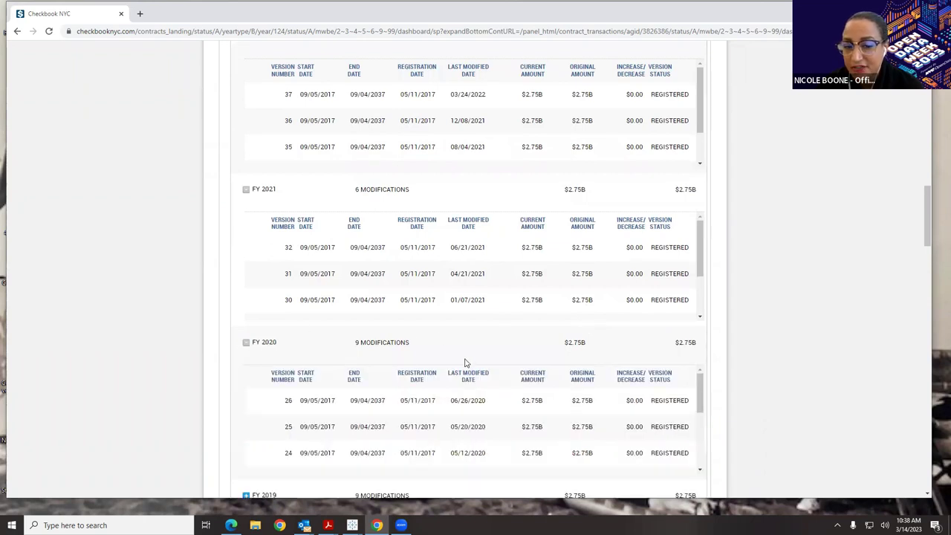
scroll(465, 363, down, 2)
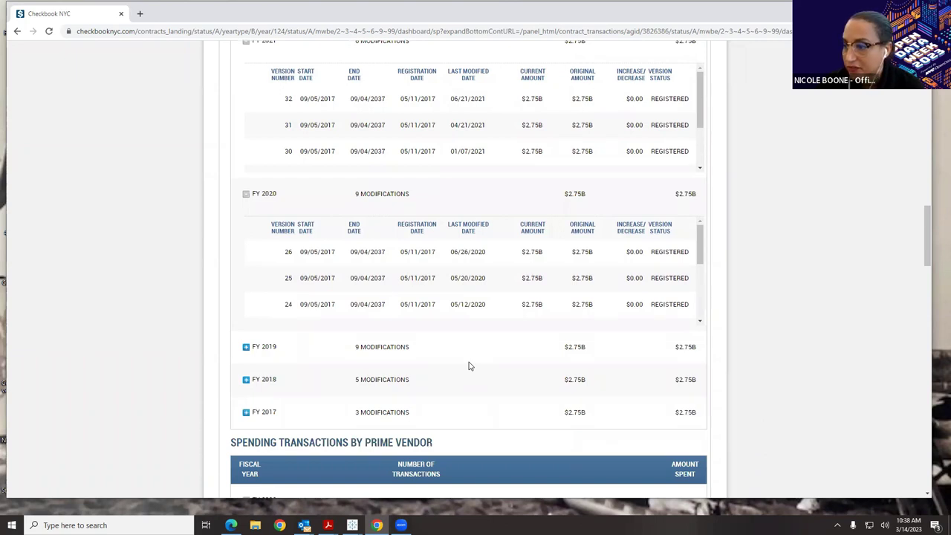
scroll(439, 352, down, 3)
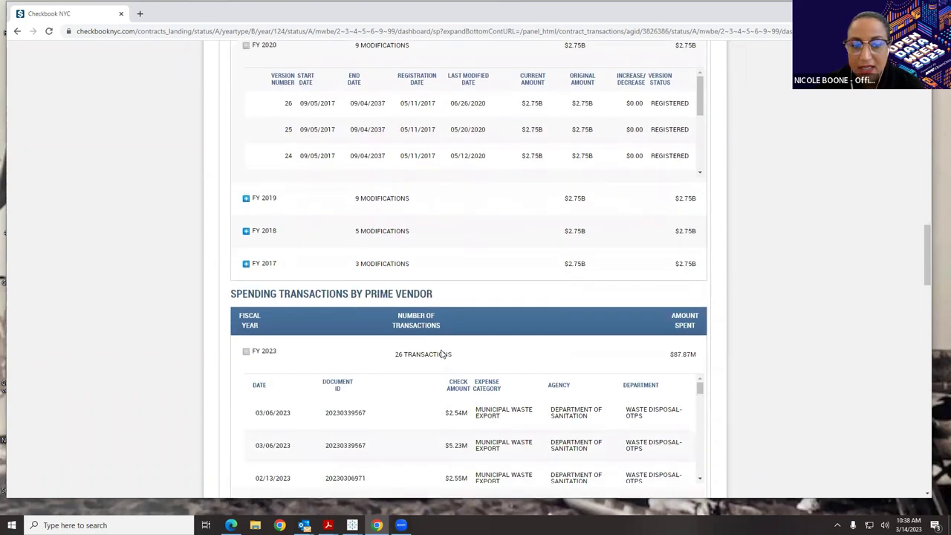
scroll(443, 354, down, 2)
scroll(578, 429, up, 1)
scroll(564, 423, up, 1)
scroll(518, 412, down, 5)
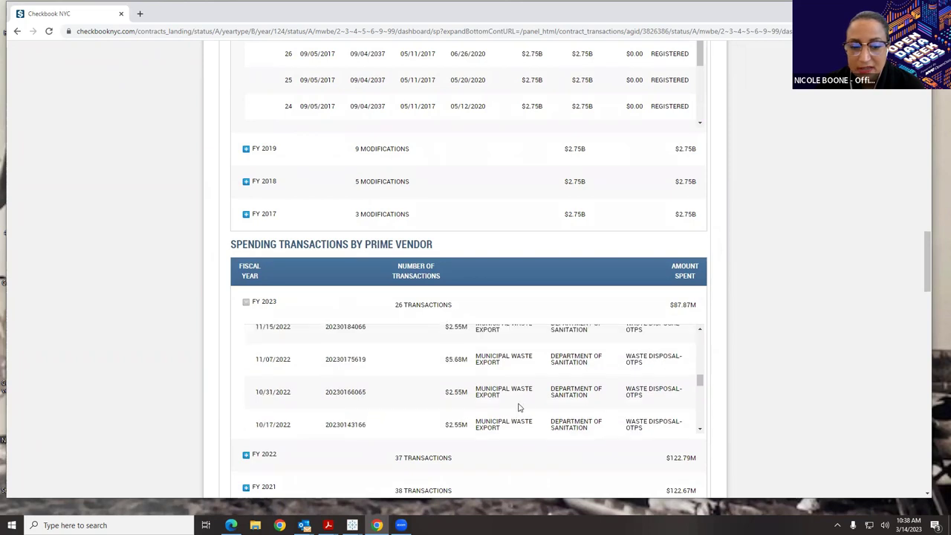
drag(923, 271, 921, 324)
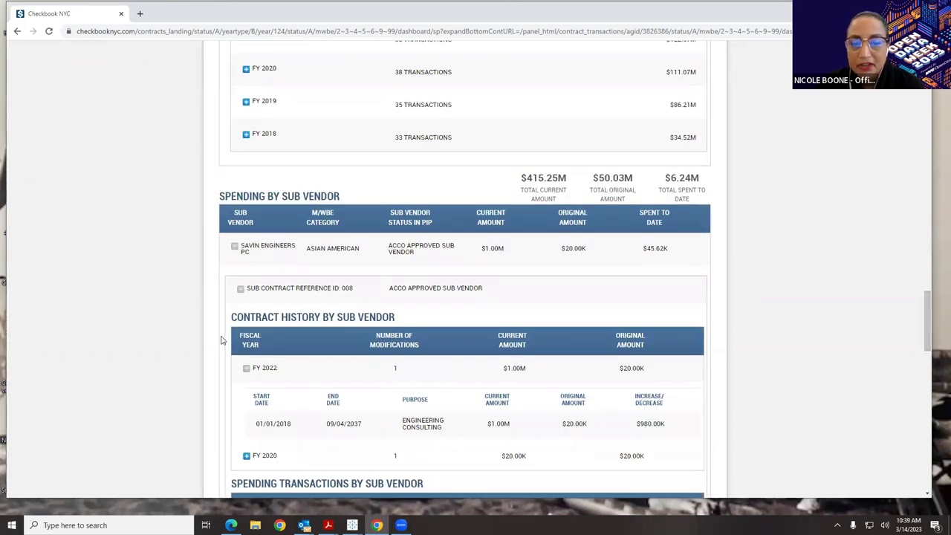
- Re-expand SAVIN ENGINEERS PC's sub vendor details and show its FY 2020 engineering consulting entry
click(235, 246)
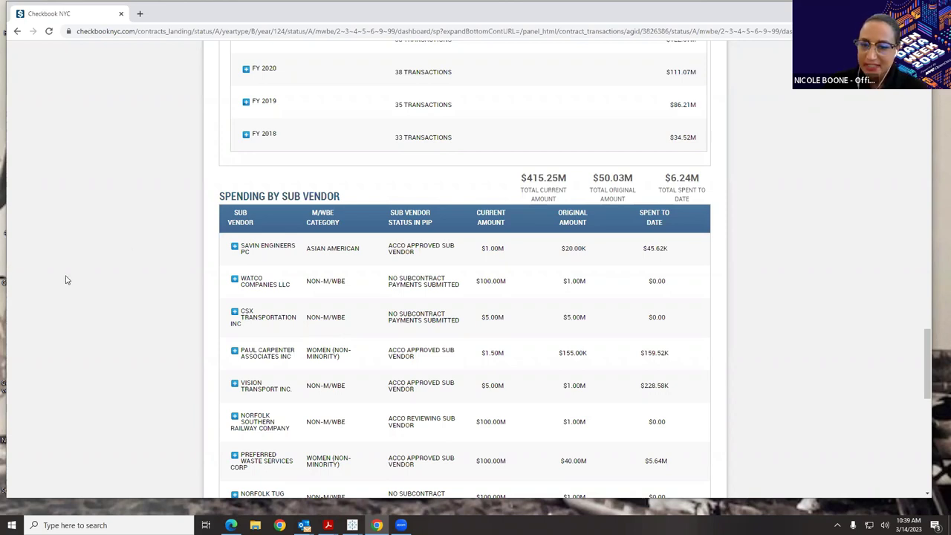
click(234, 247)
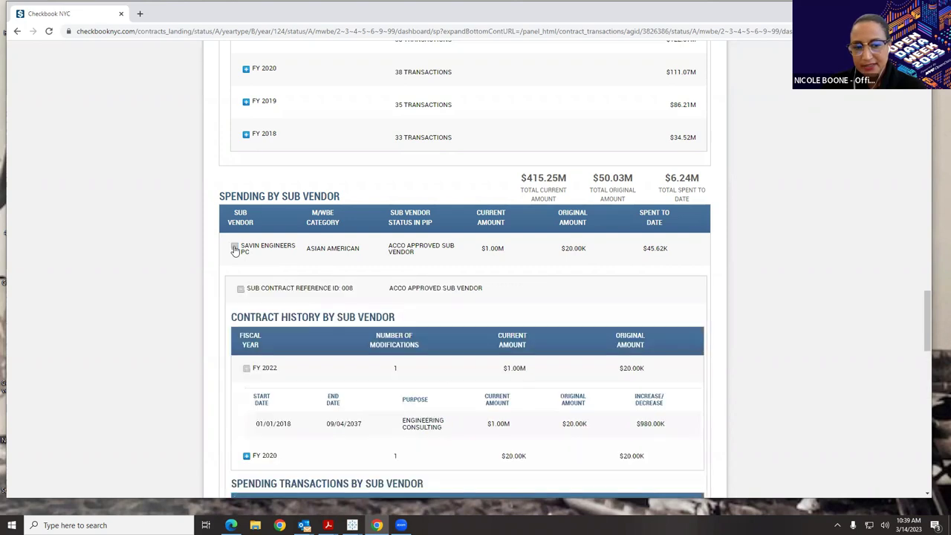
scroll(249, 253, down, 2)
scroll(250, 253, down, 2)
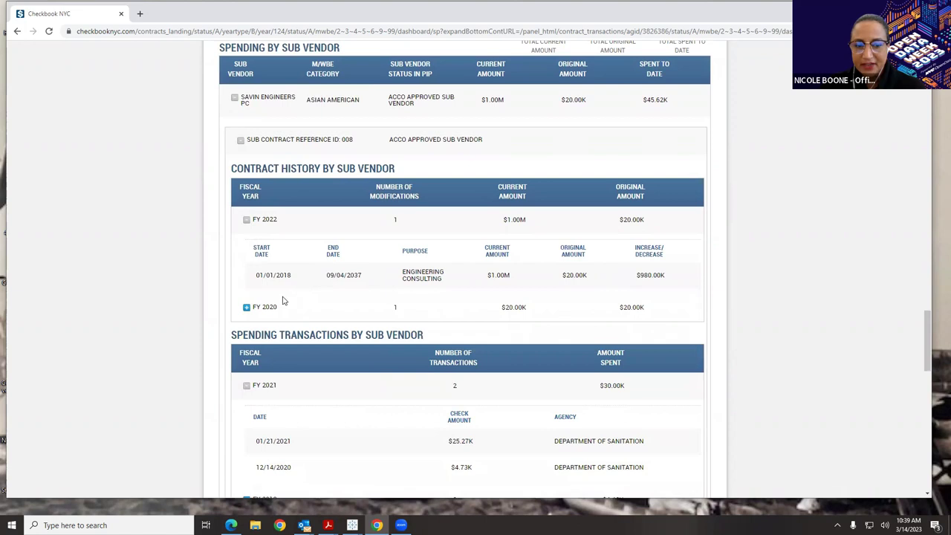
click(247, 308)
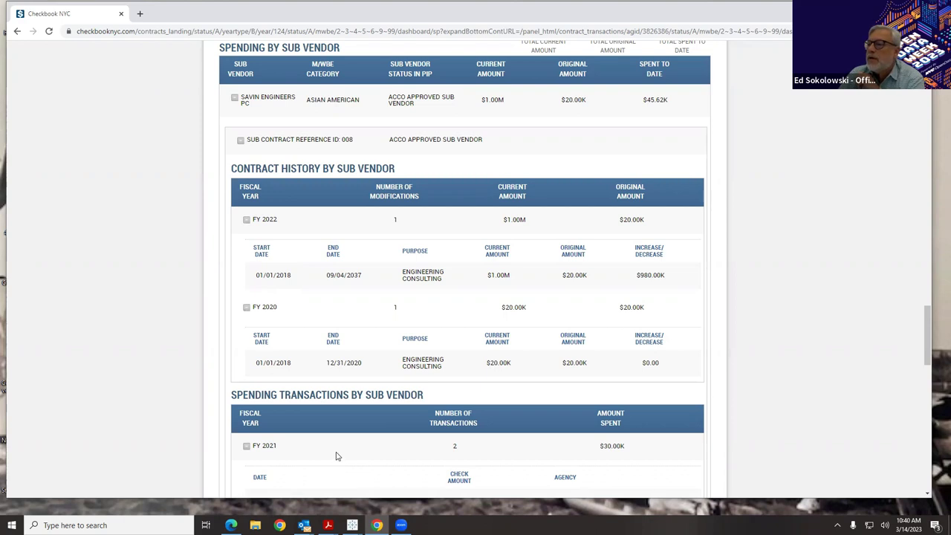
scroll(337, 456, down, 2)
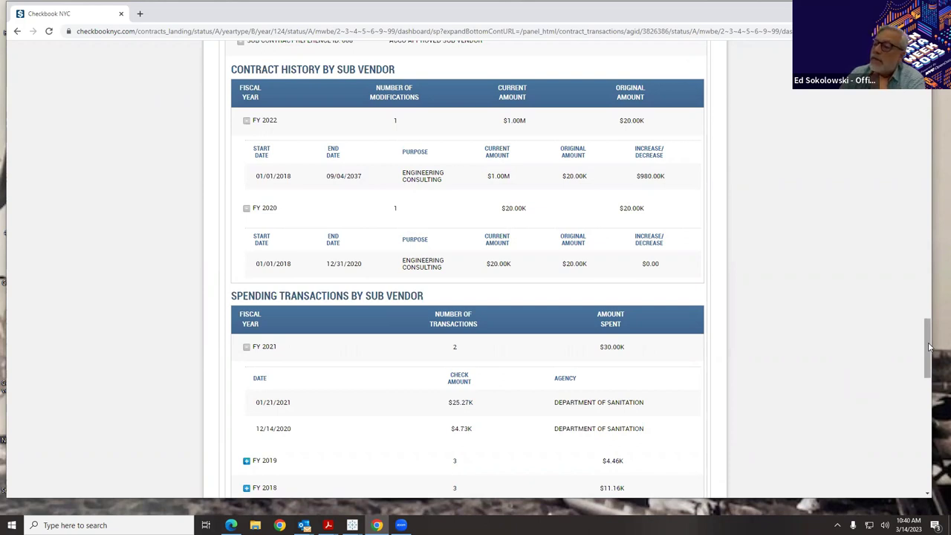
drag(928, 347, 921, 420)
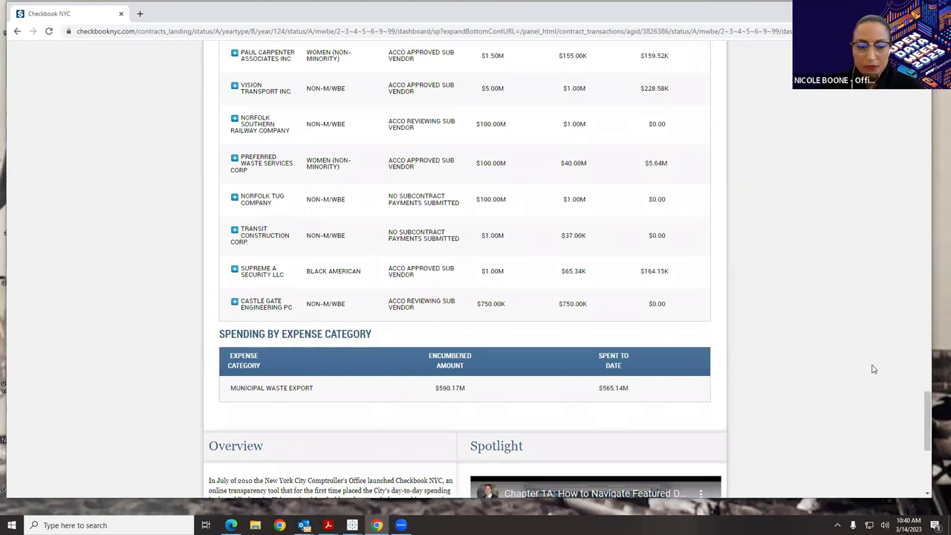
drag(926, 423, 899, 123)
scroll(465, 388, up, 6)
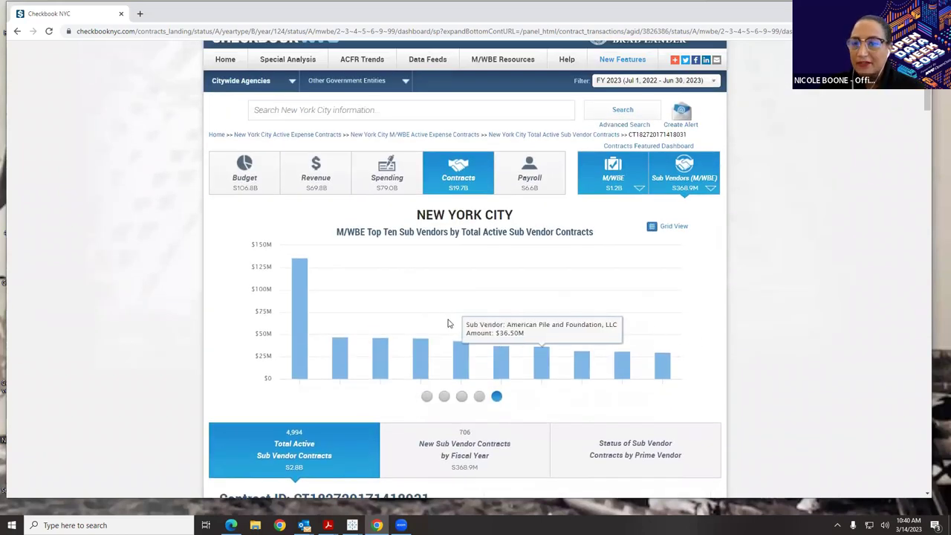
- Return to the Home page's $79.0B FY 2023 Total Spending view and focus the search box
click(216, 137)
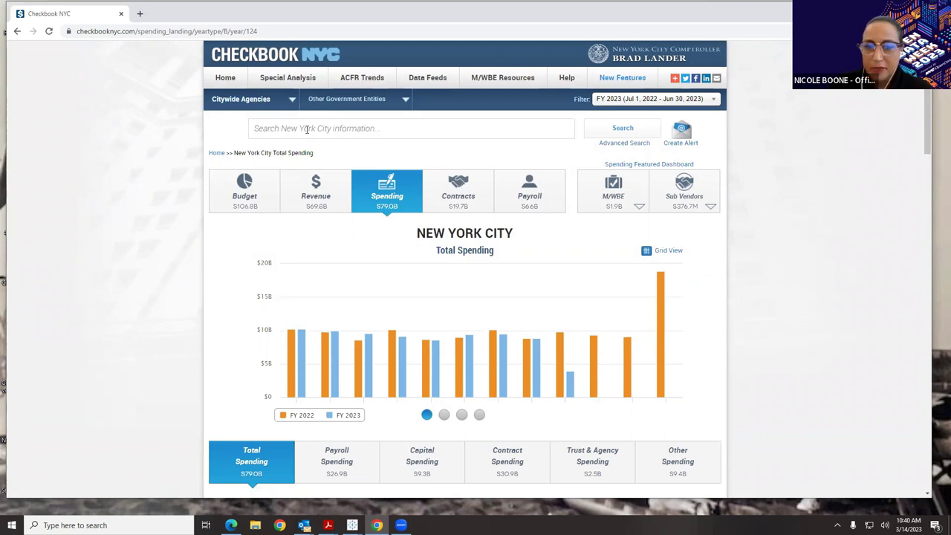
click(306, 129)
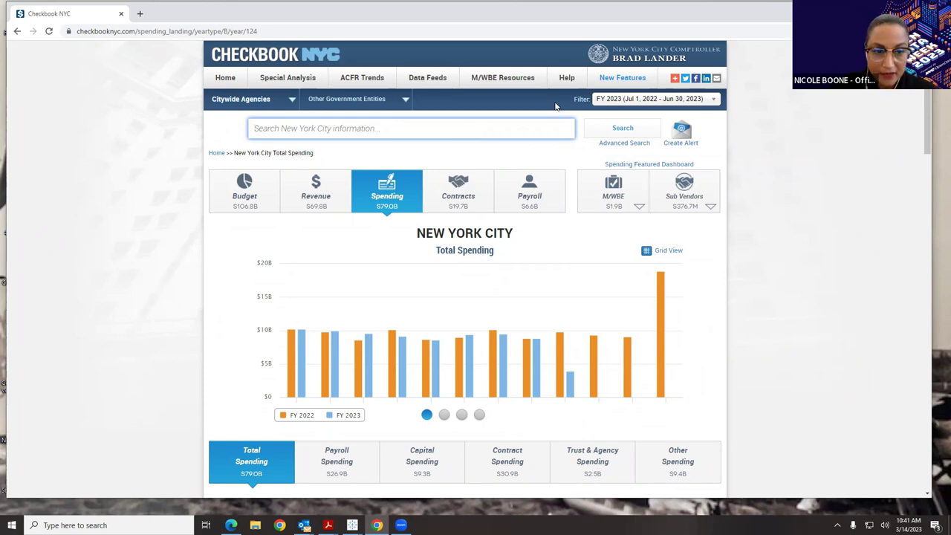
- Search for Leon D. Dematteis Construction Corp and narrow its results to 1,405 Spending transactions
text(dematteis)
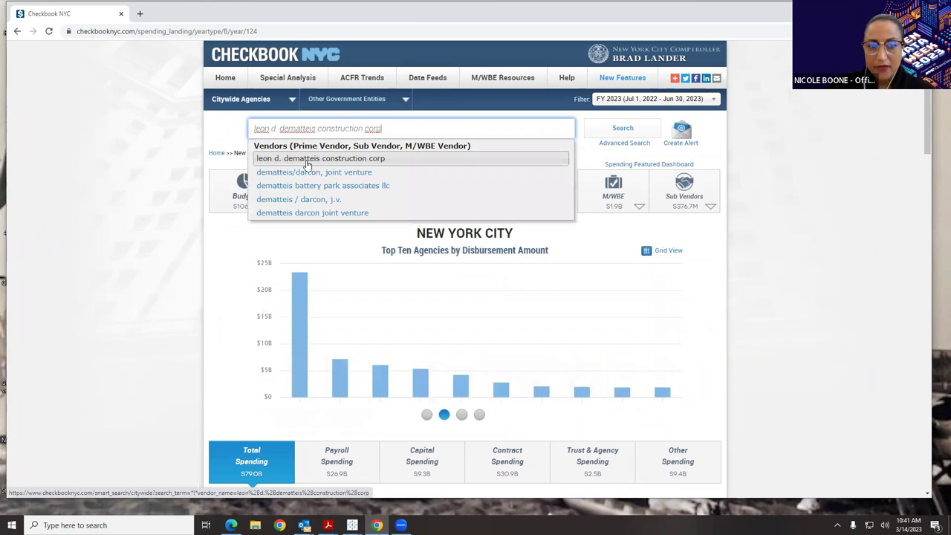
click(307, 162)
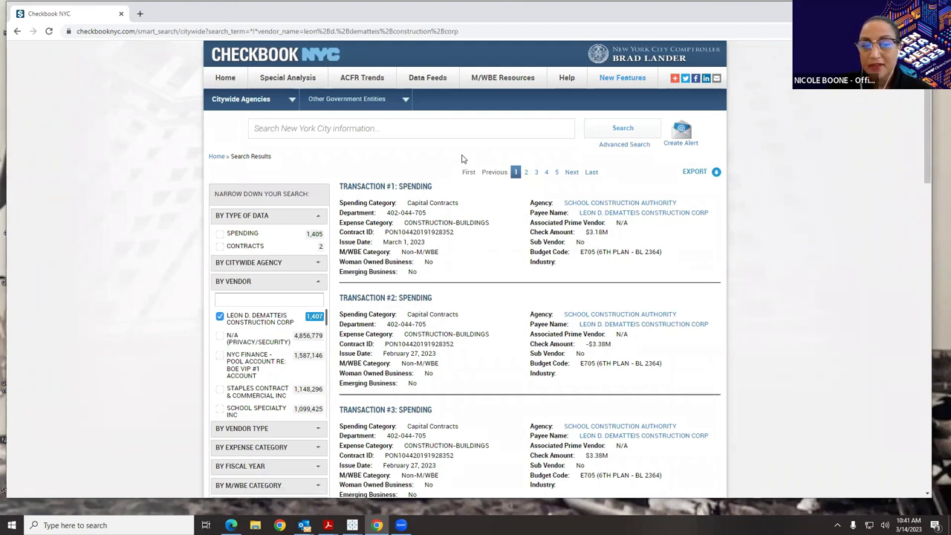
click(220, 233)
click(221, 233)
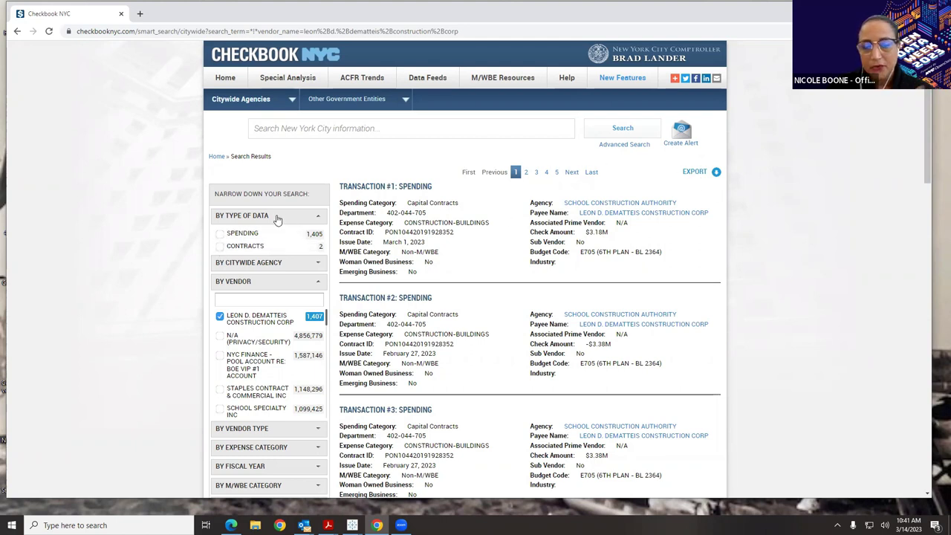
click(221, 234)
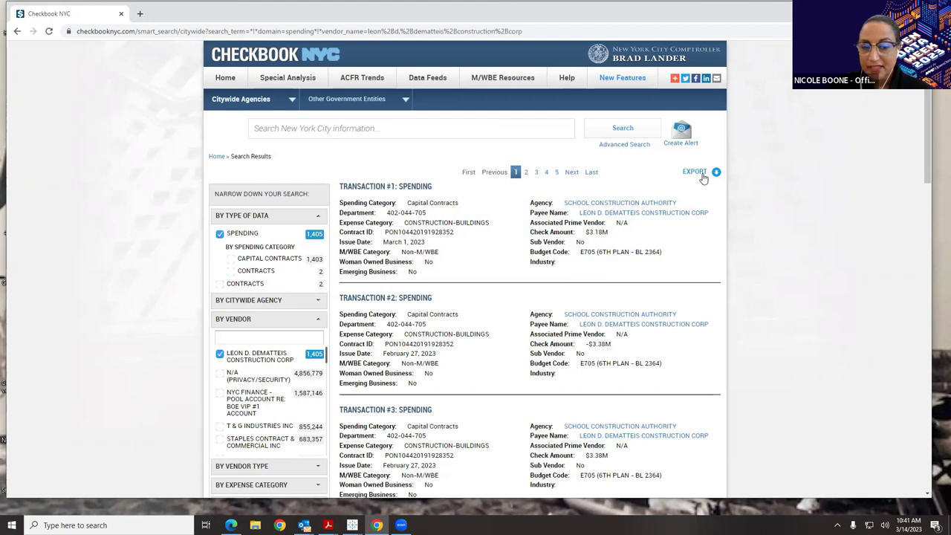
scroll(691, 226, down, 2)
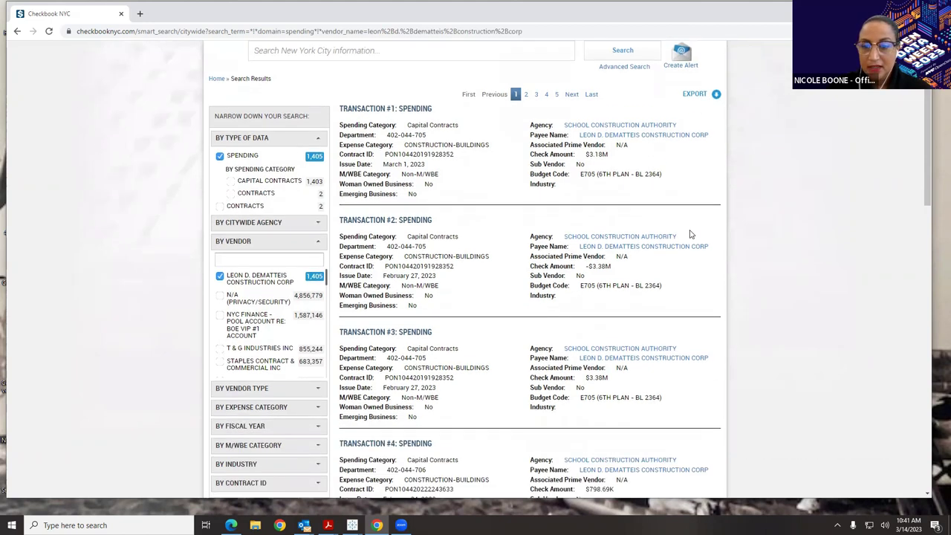
scroll(691, 235, down, 3)
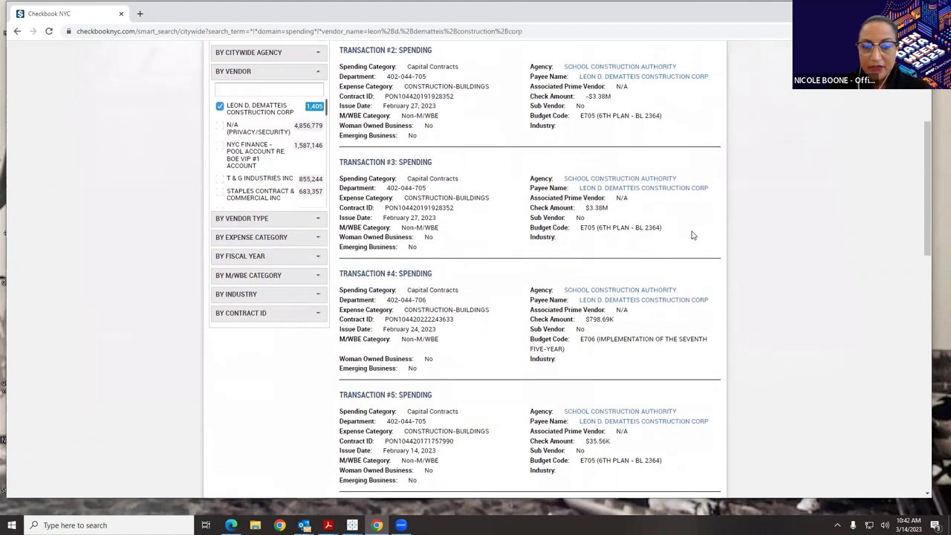
scroll(690, 235, up, 5)
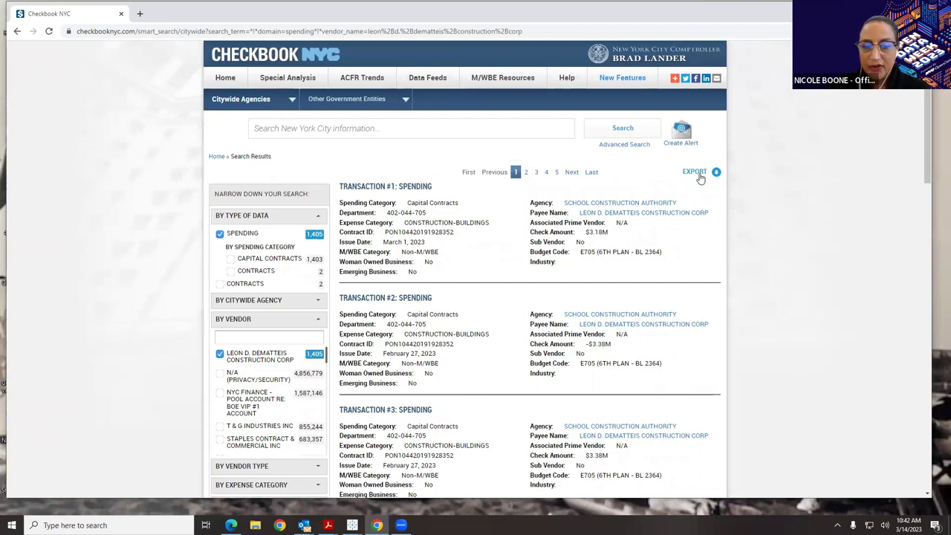
- Open Advanced Search and choose Office of the Comptroller as the spending agency
click(616, 146)
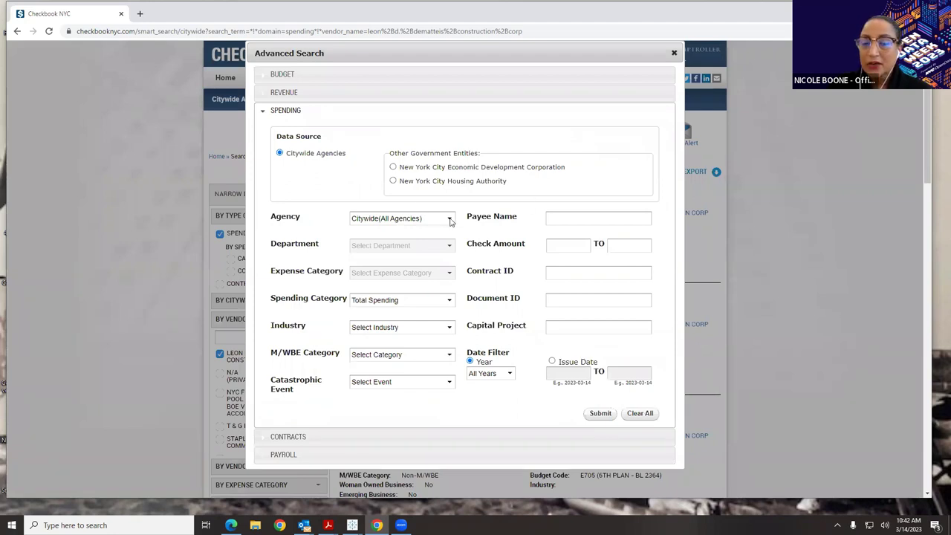
click(450, 220)
drag(457, 249, 448, 369)
click(438, 358)
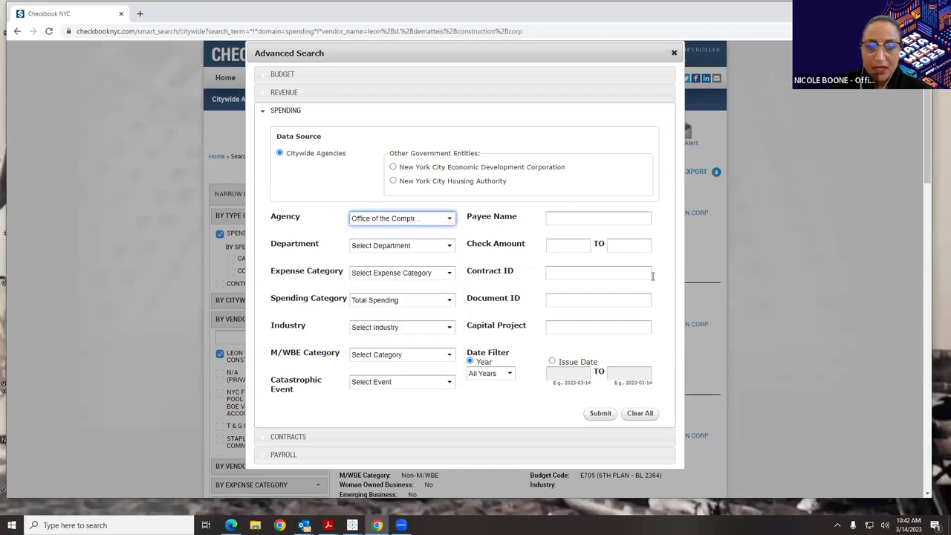
- Keep Total Spending, leave industry, M/WBE and event unset, and set the year to FY 2023
click(424, 305)
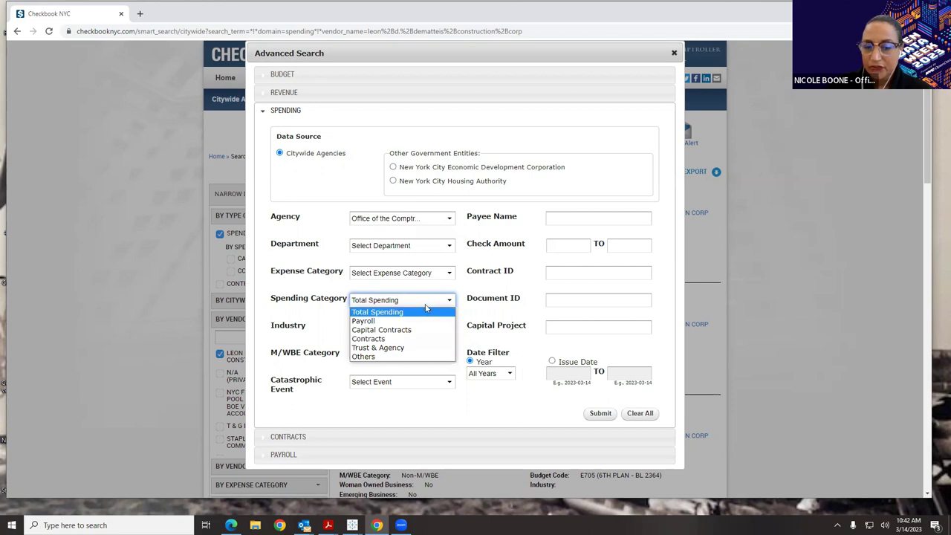
click(424, 312)
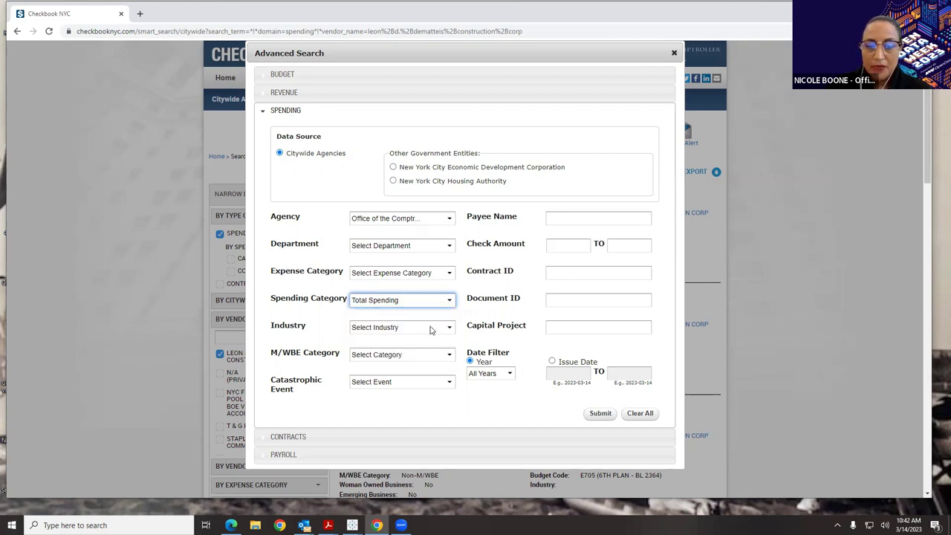
click(431, 328)
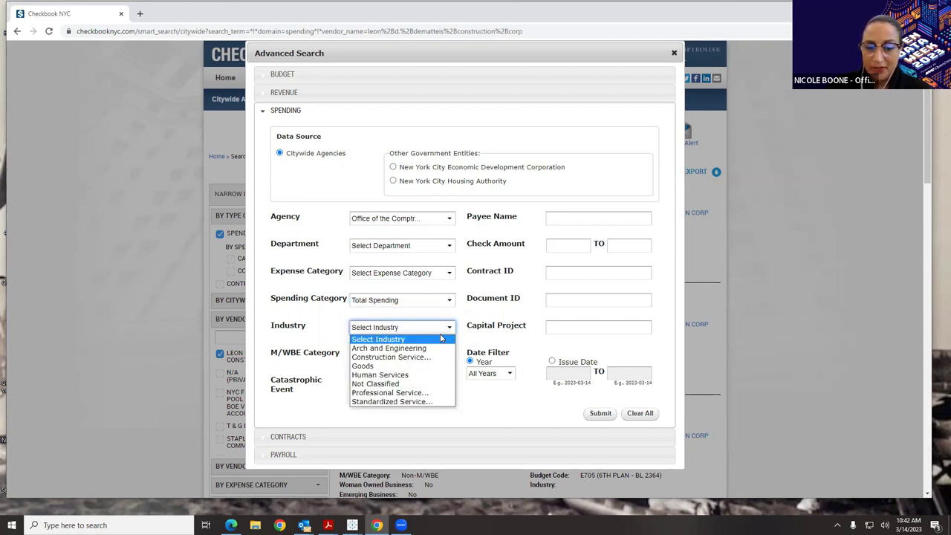
click(434, 337)
click(377, 355)
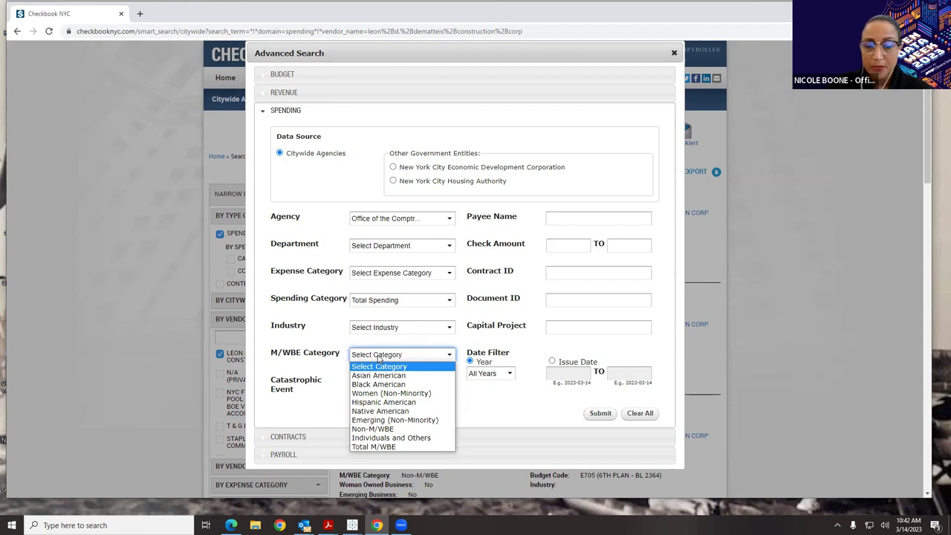
click(379, 358)
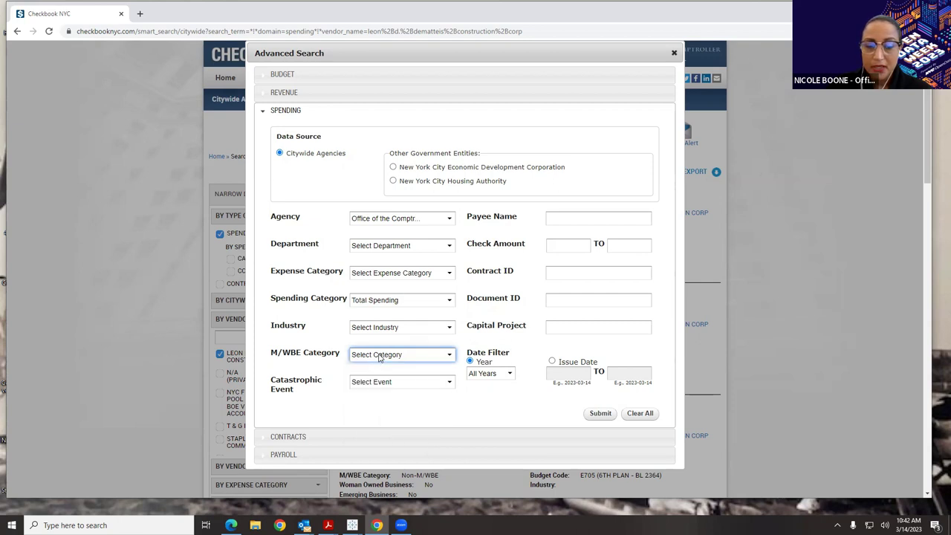
click(443, 383)
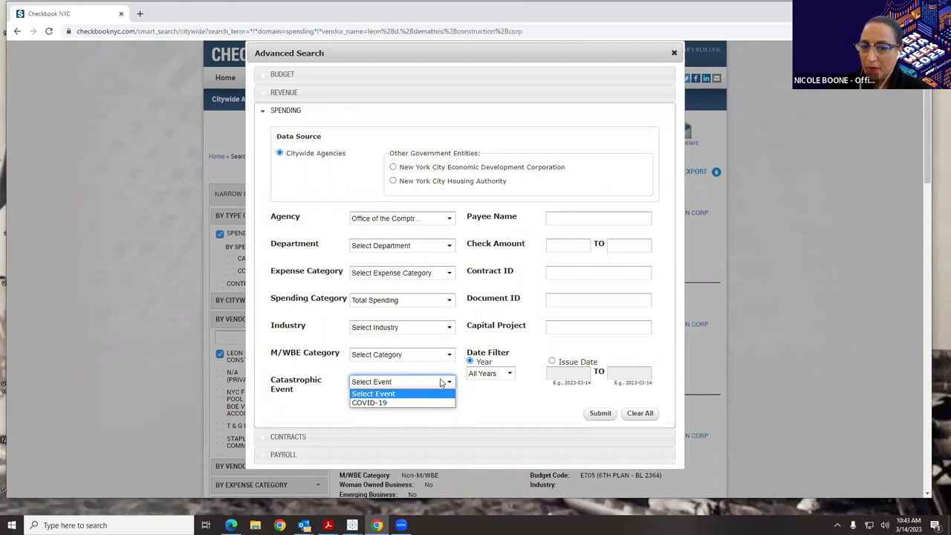
click(572, 400)
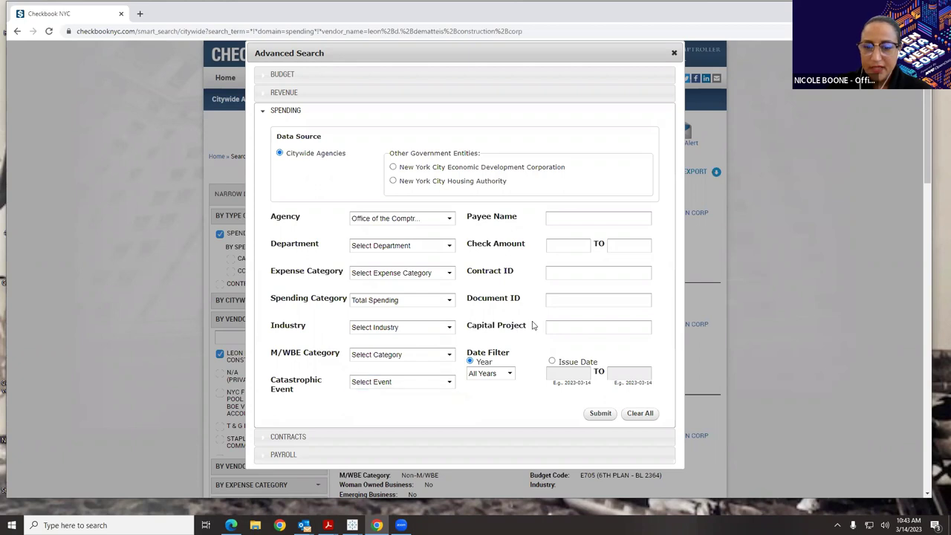
click(510, 373)
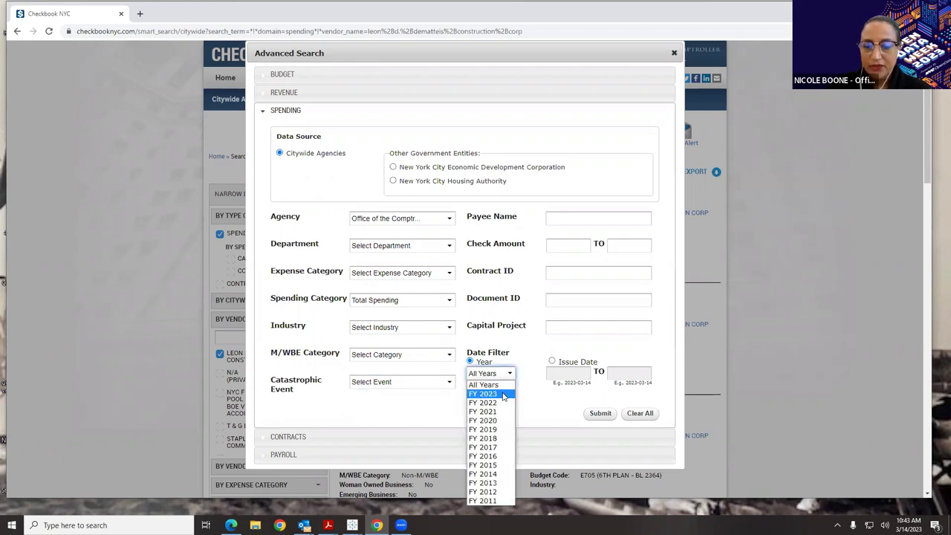
click(503, 395)
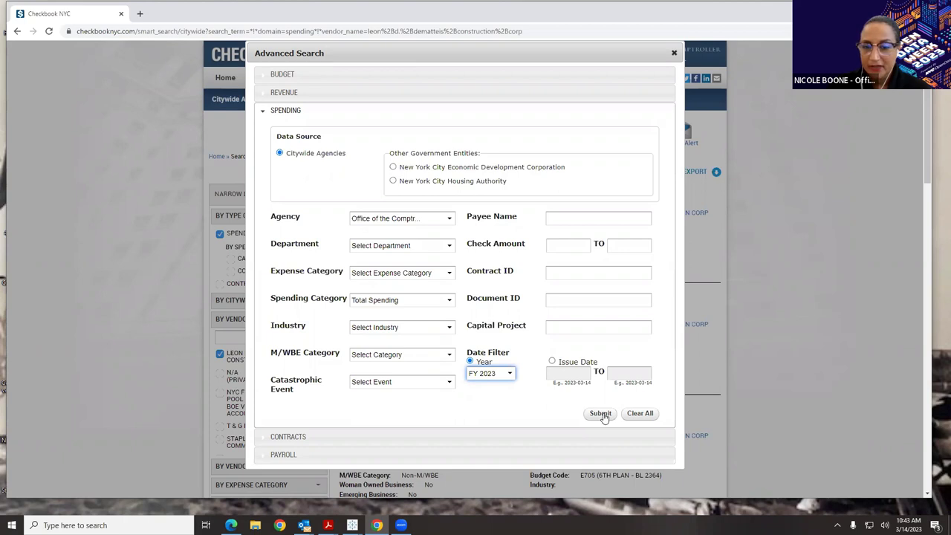
- Submit the search to list 2,842 Comptroller FY 2023 transactions ($72.1M), cancelling the export download
click(602, 414)
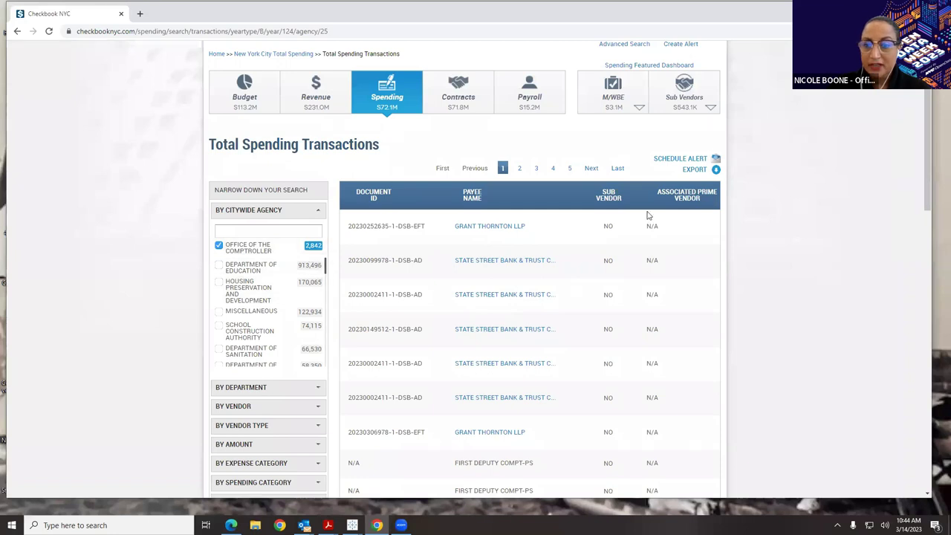
click(692, 170)
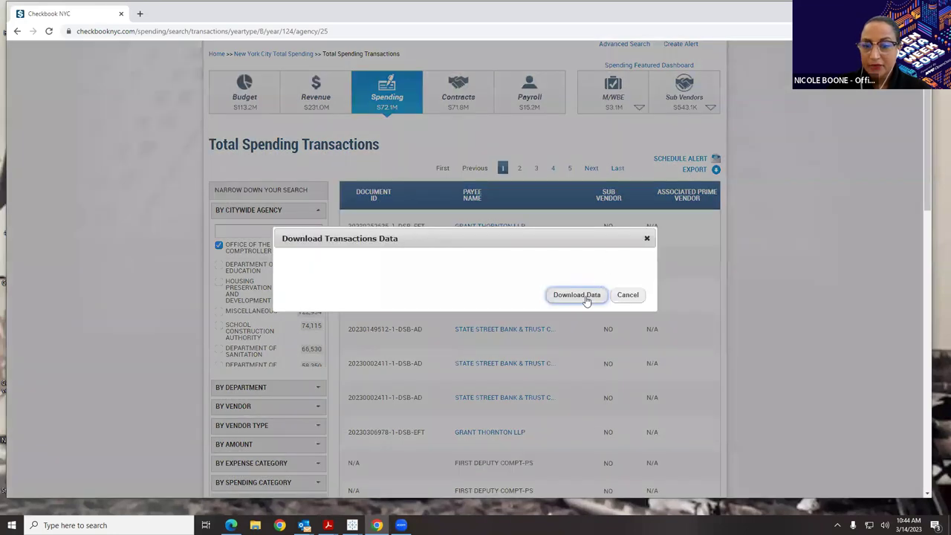
click(646, 239)
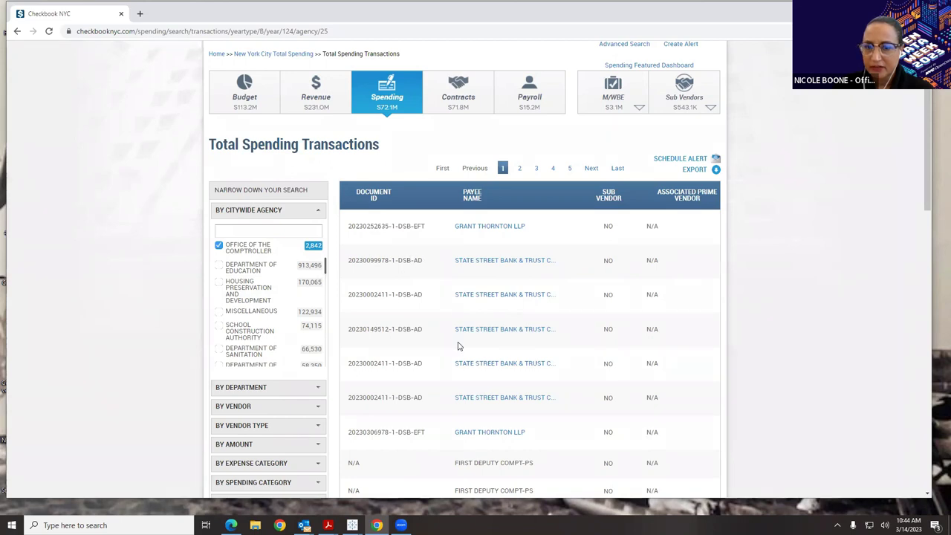
scroll(543, 414, up, 2)
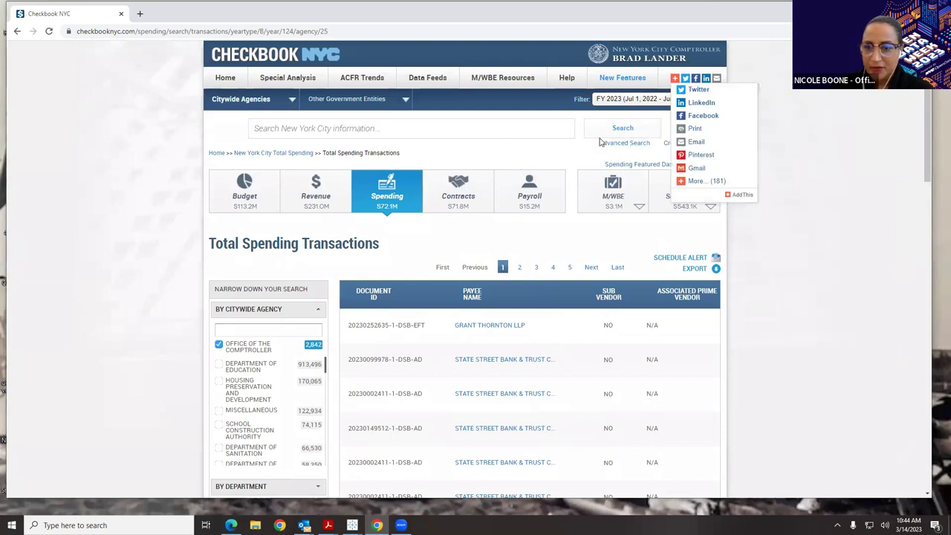
- Reload the transactions page and reopen Advanced Search on its Contracts form
click(624, 143)
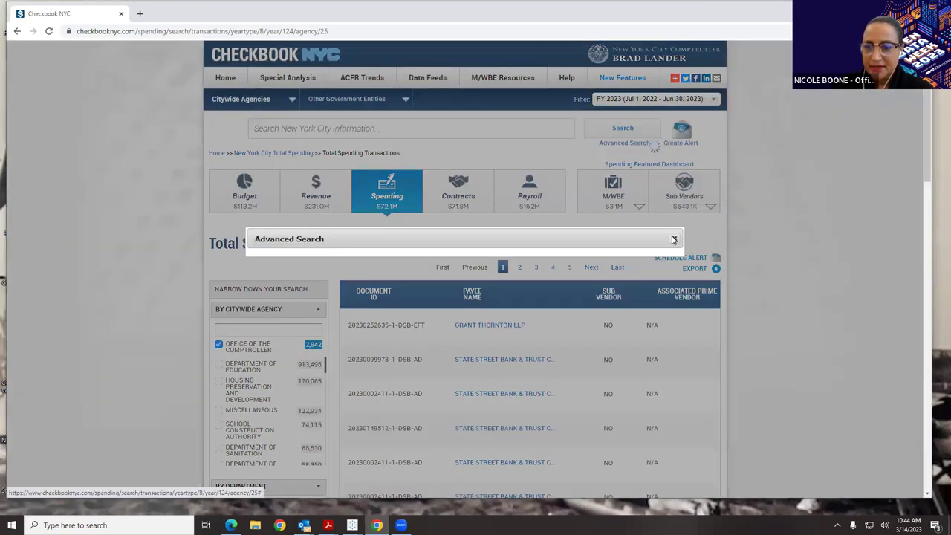
click(670, 238)
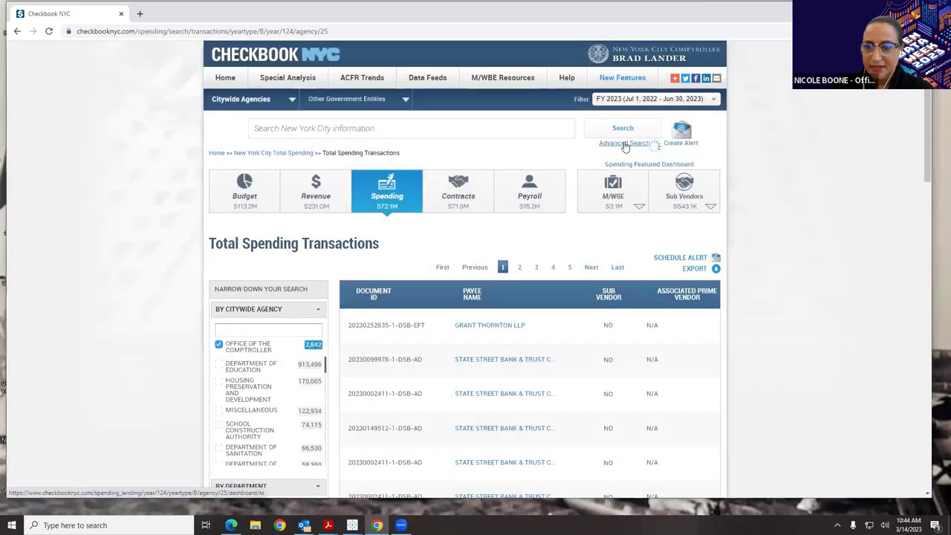
click(49, 31)
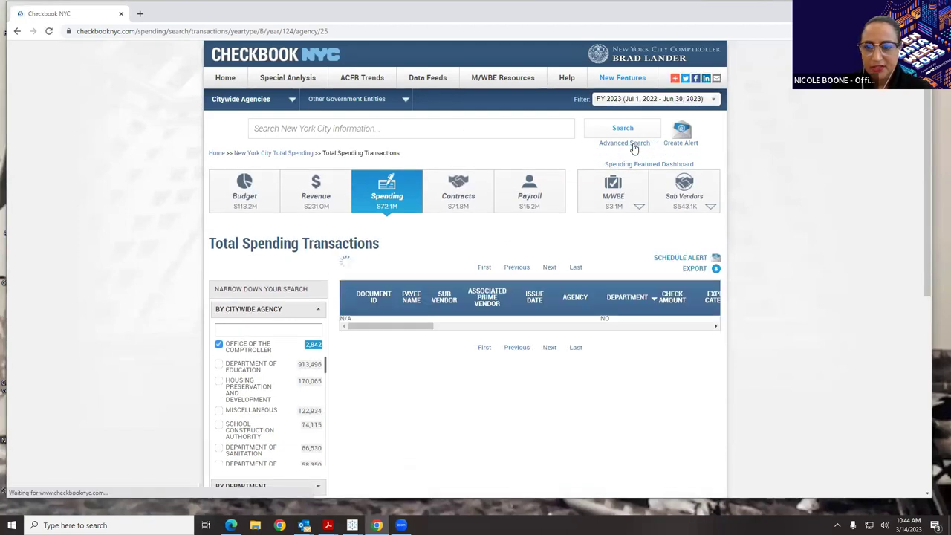
click(633, 148)
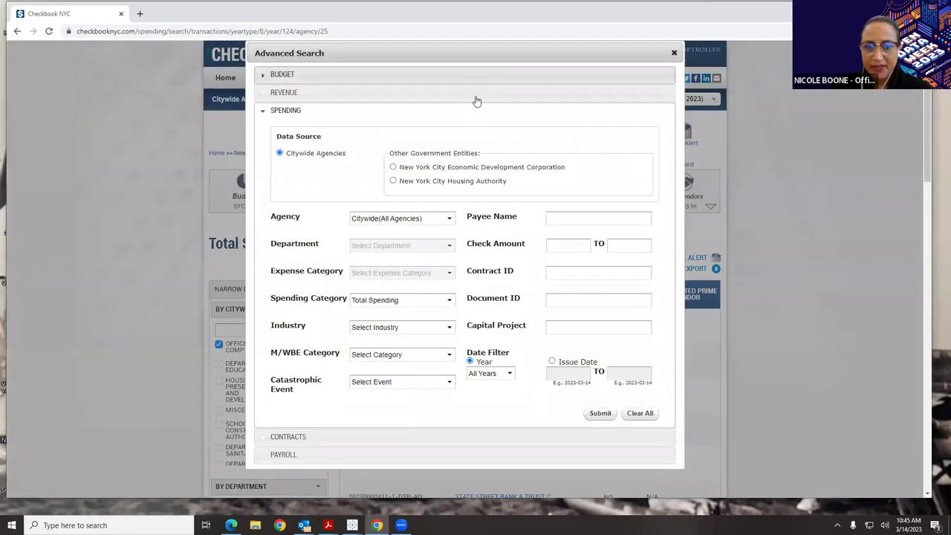
click(415, 438)
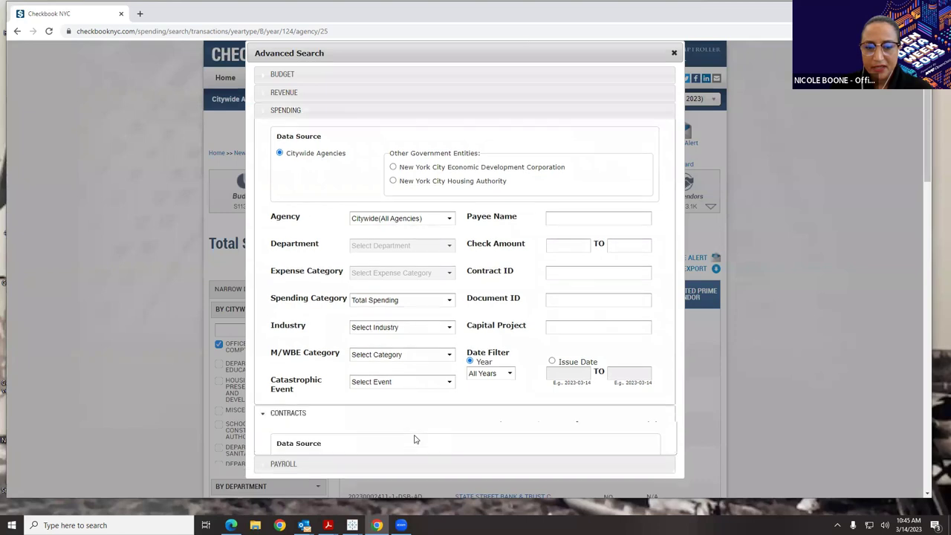
scroll(479, 414, down, 1)
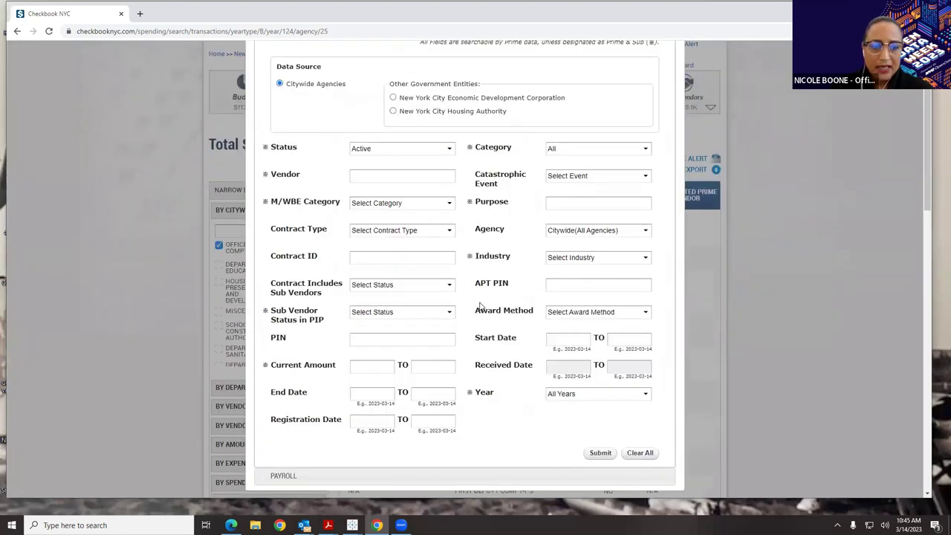
- Keep status Active, leave M/WBE and contract type unchanged, and set Award Method to EMERGENCY
click(417, 153)
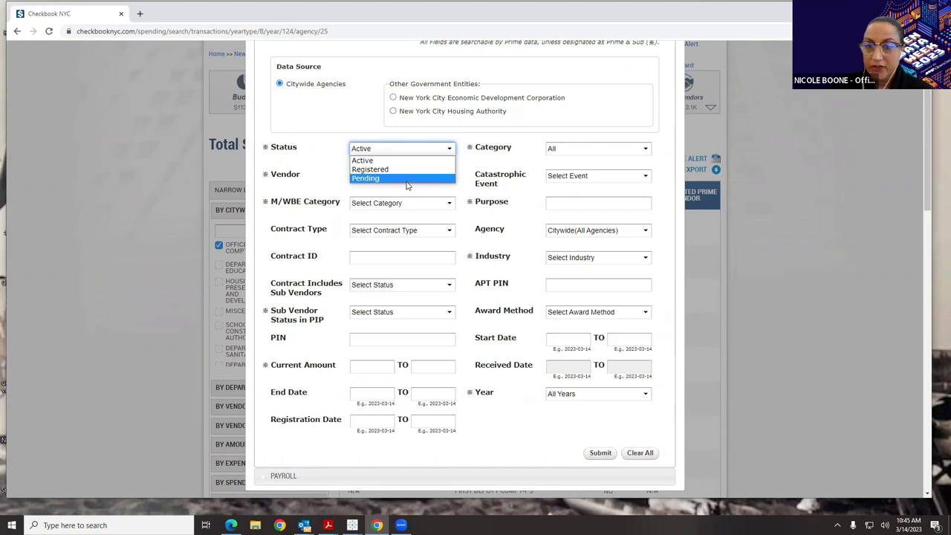
click(450, 205)
click(435, 206)
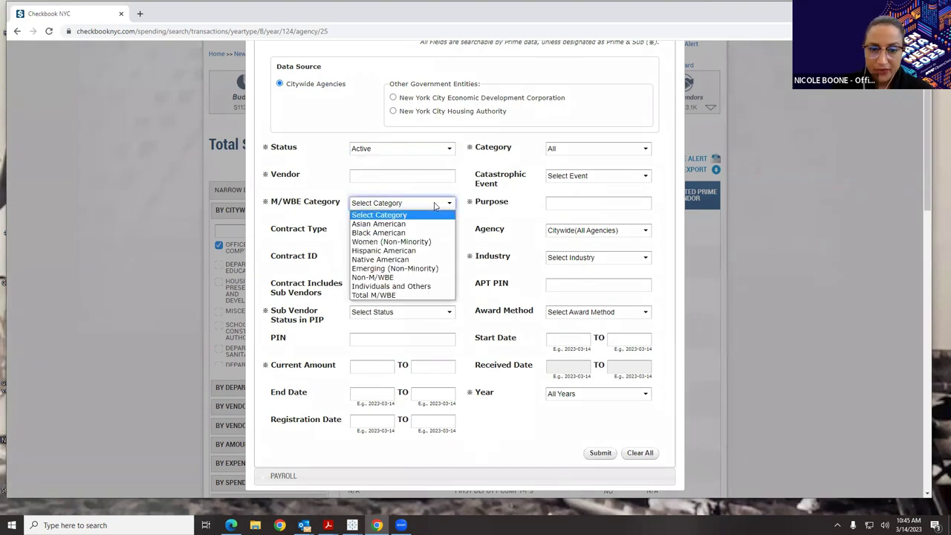
click(435, 206)
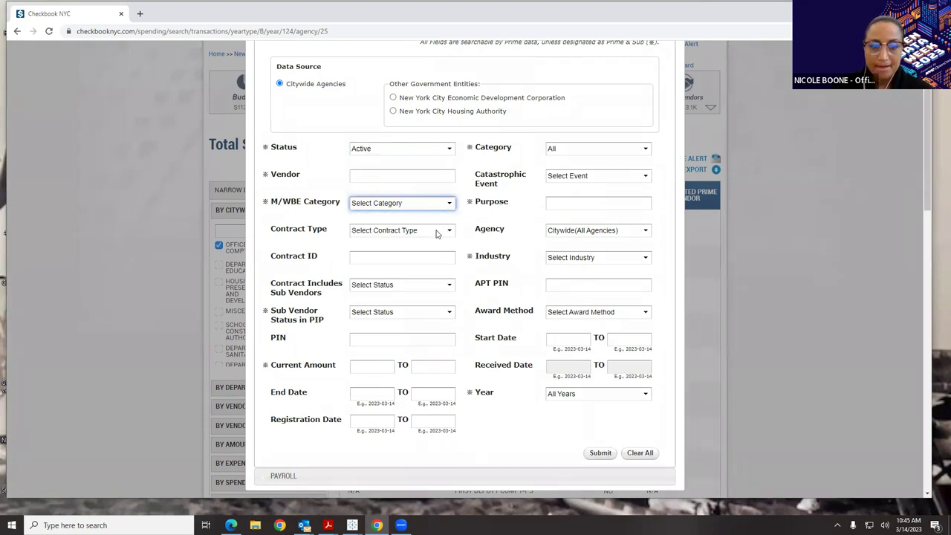
click(437, 231)
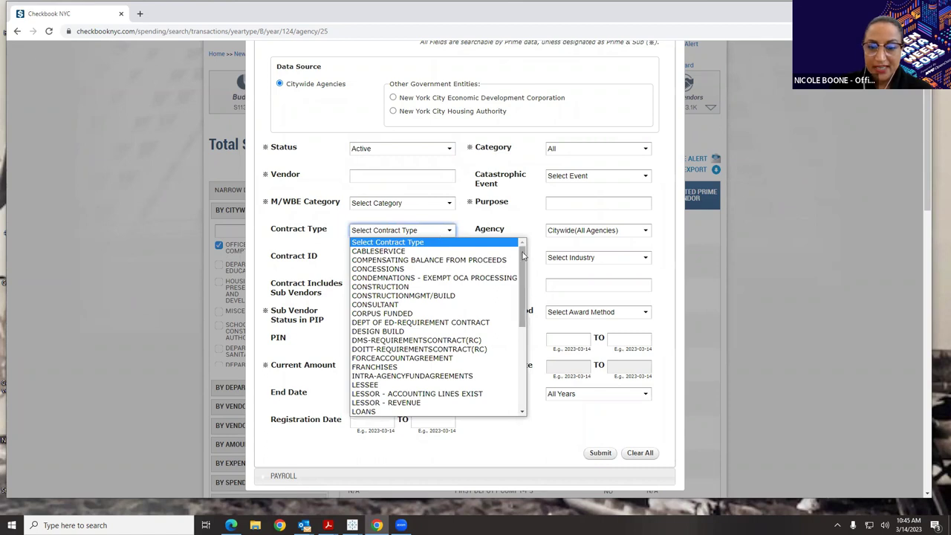
drag(524, 256, 528, 238)
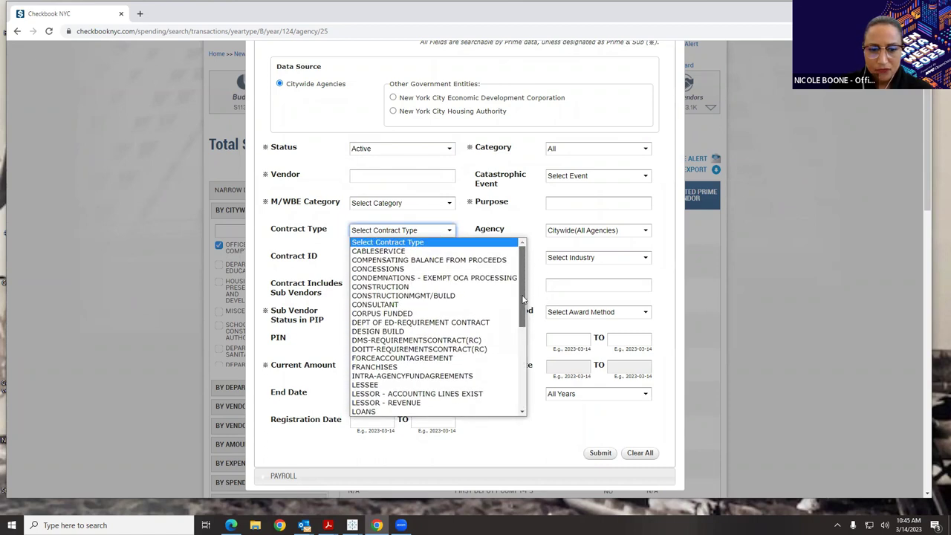
drag(523, 299, 551, 441)
scroll(551, 440, down, 2)
click(578, 215)
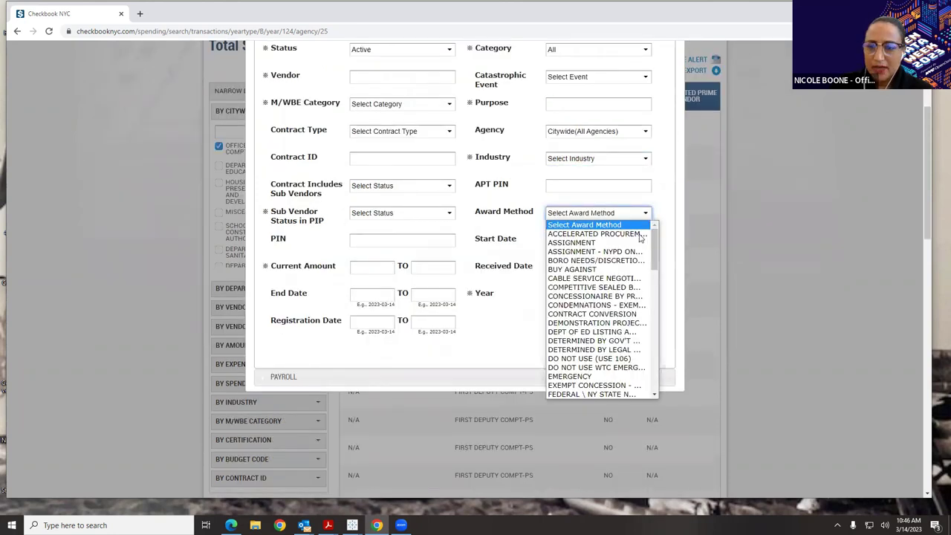
drag(655, 245, 656, 269)
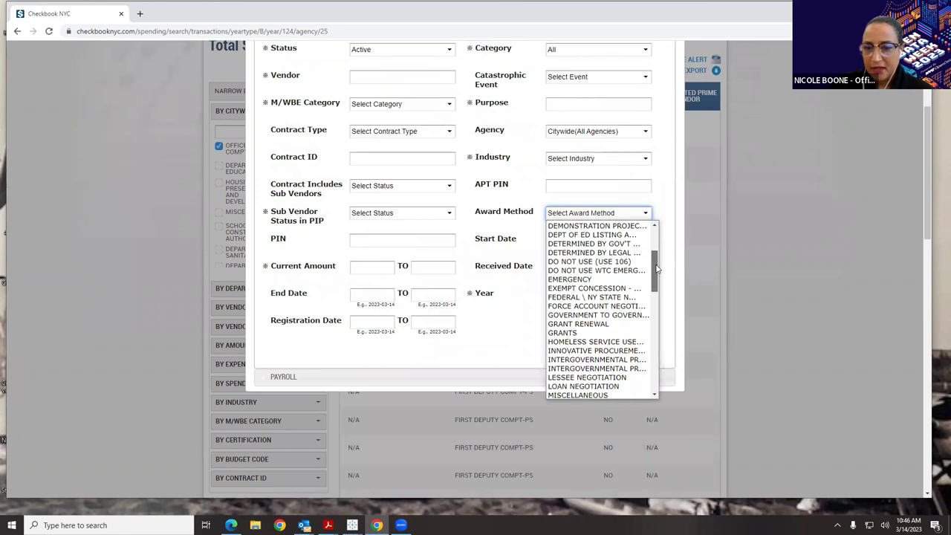
click(607, 279)
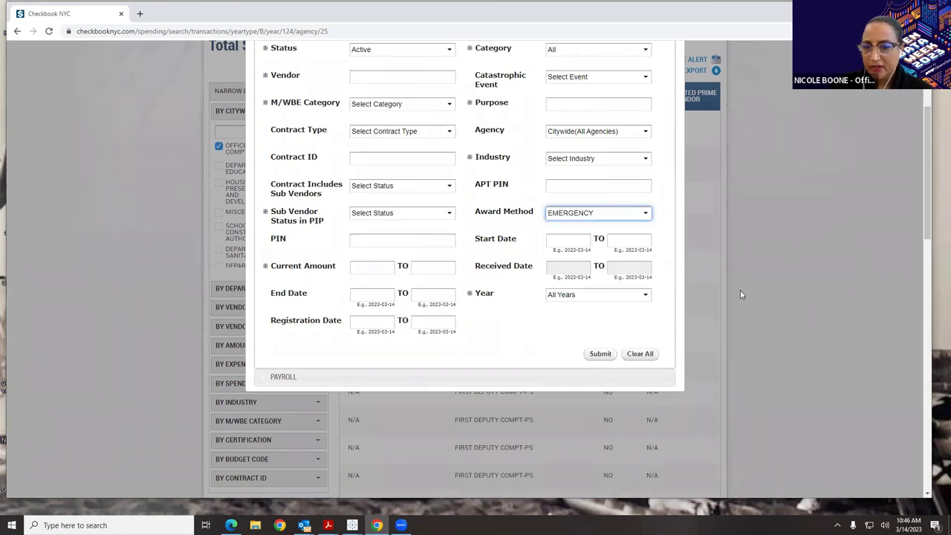
scroll(583, 354, up, 2)
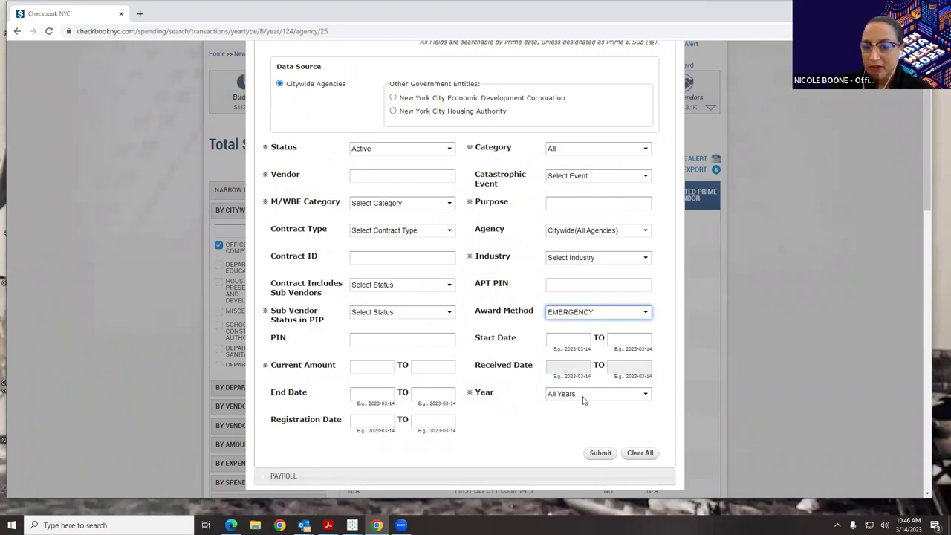
- Submit to list active EMERGENCY-award contract transactions, review them, then go to Data Feeds
click(602, 453)
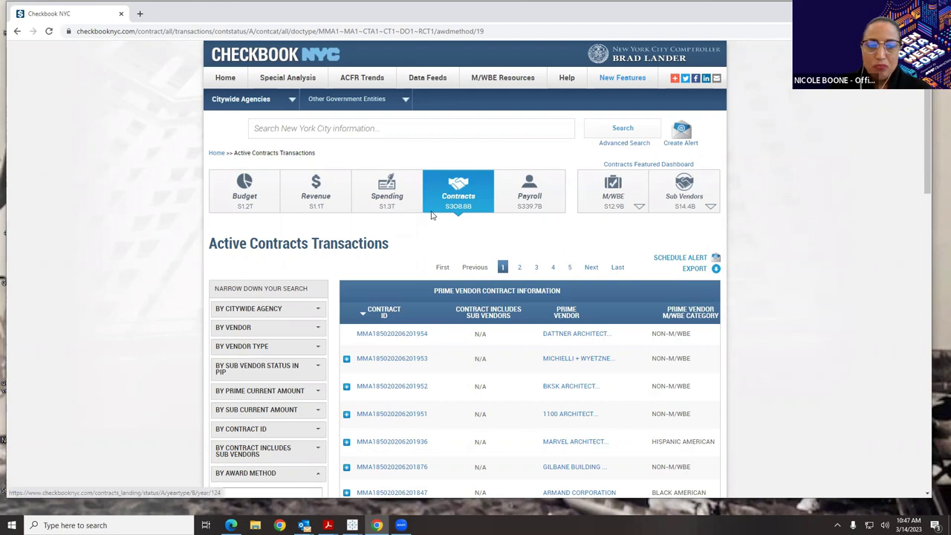
scroll(475, 238, down, 3)
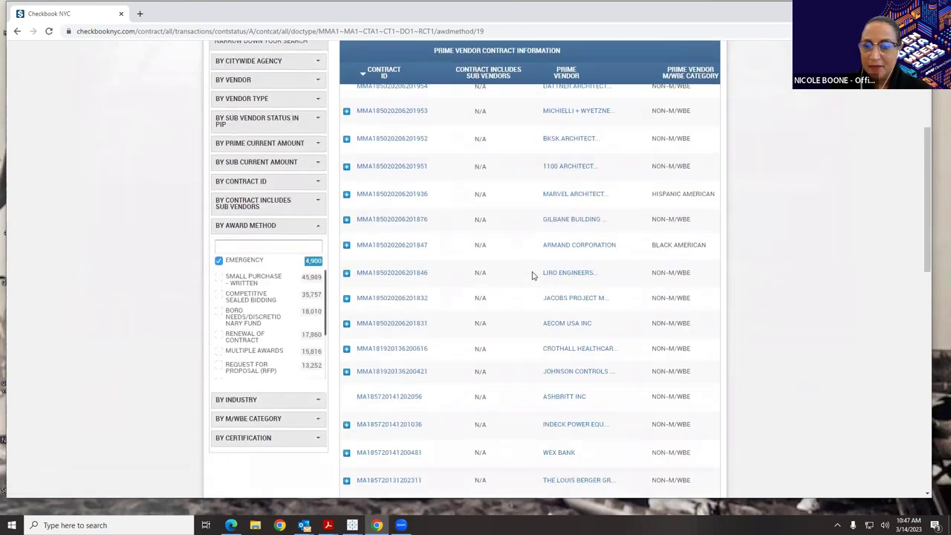
scroll(531, 273, down, 4)
scroll(556, 405, down, 2)
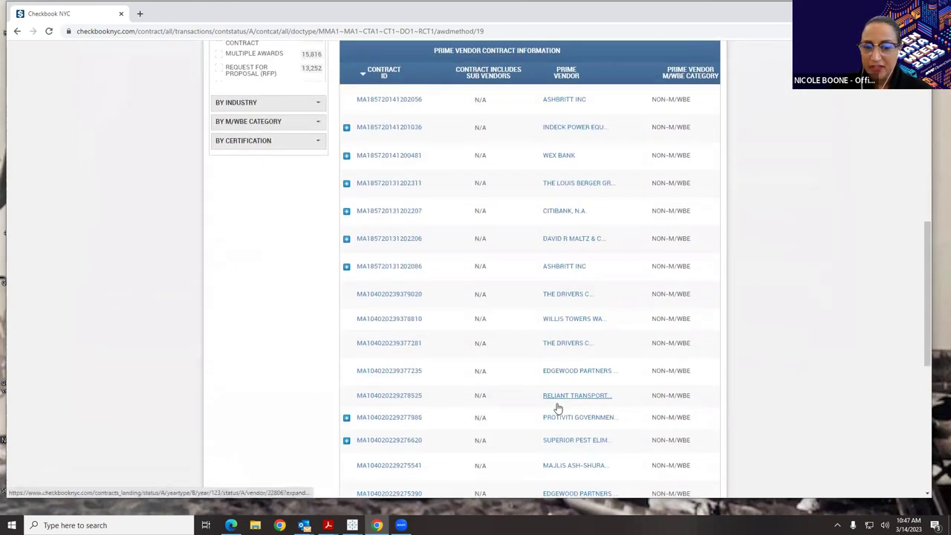
scroll(557, 392, up, 4)
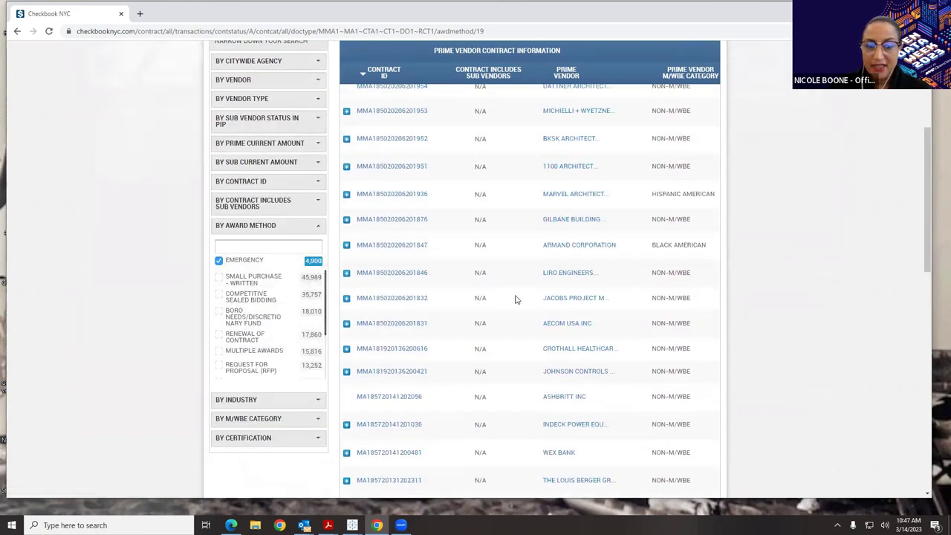
scroll(480, 344, up, 3)
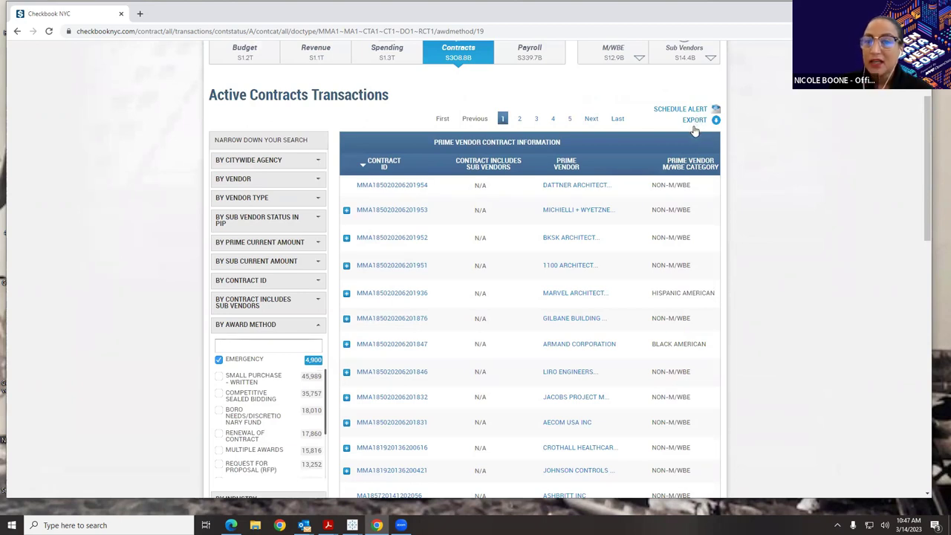
scroll(916, 166, up, 3)
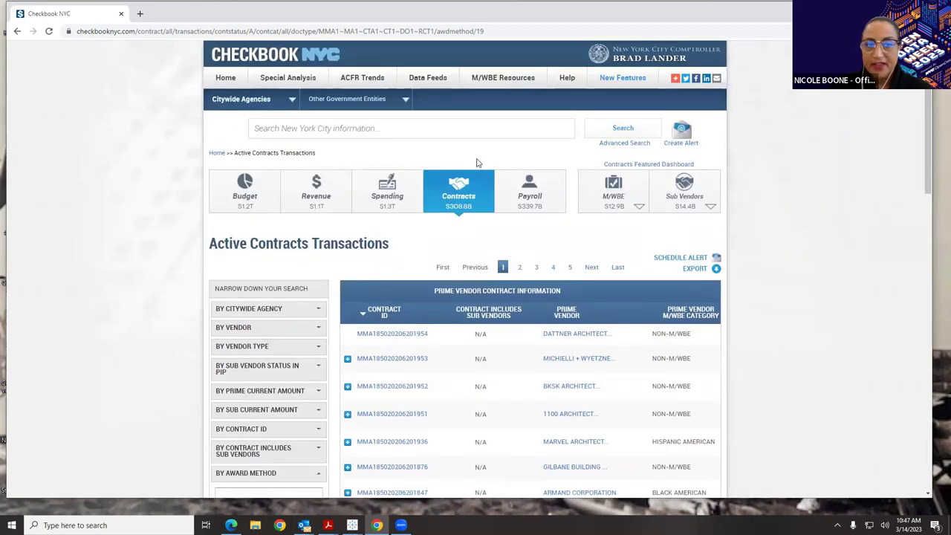
click(440, 83)
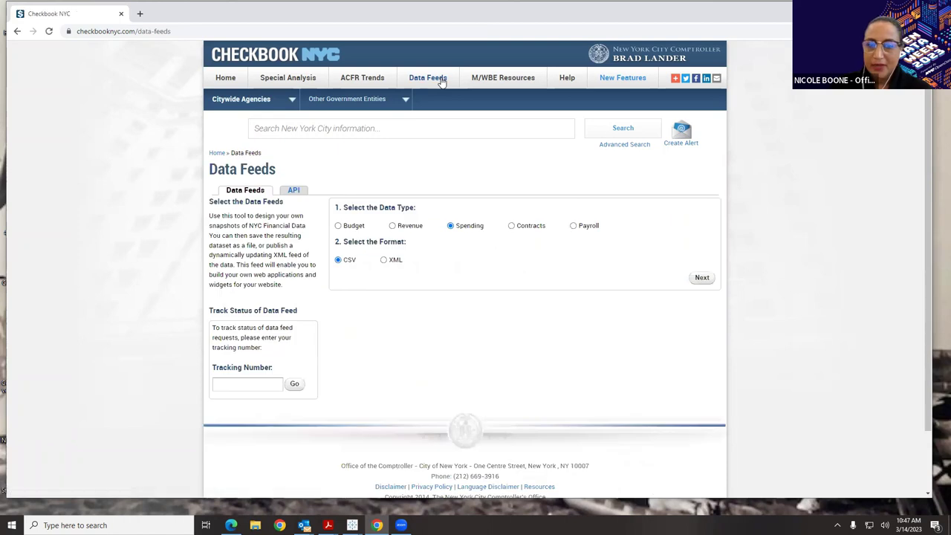
- Choose XML as the data feed format and continue to the spending filters
click(384, 262)
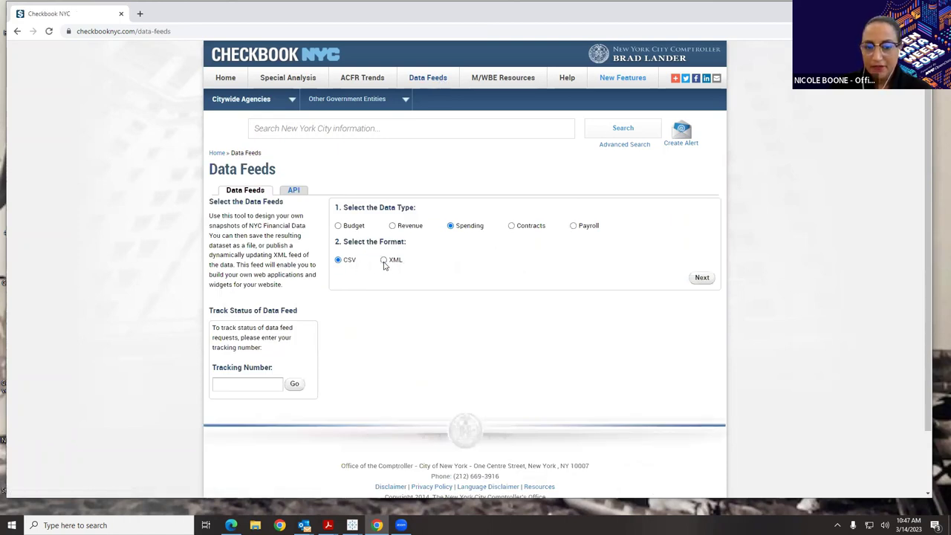
click(384, 263)
click(702, 279)
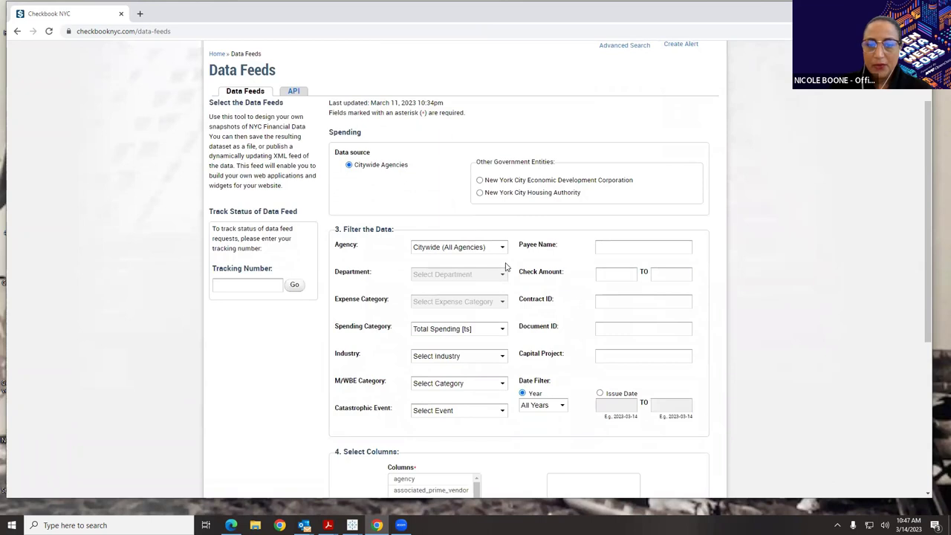
- Limit the citywide spending feed to FY 2023 and include every available column
scroll(506, 266, down, 2)
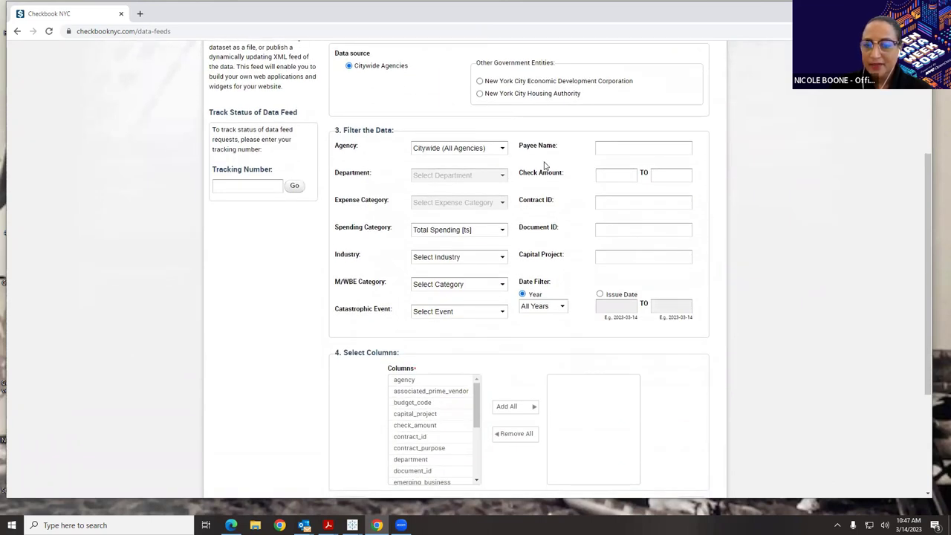
click(562, 305)
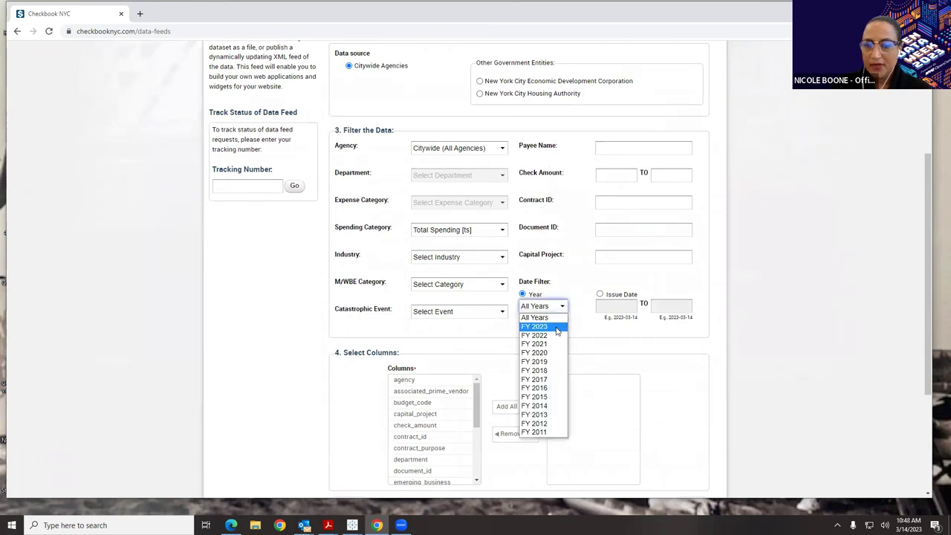
click(538, 325)
click(514, 406)
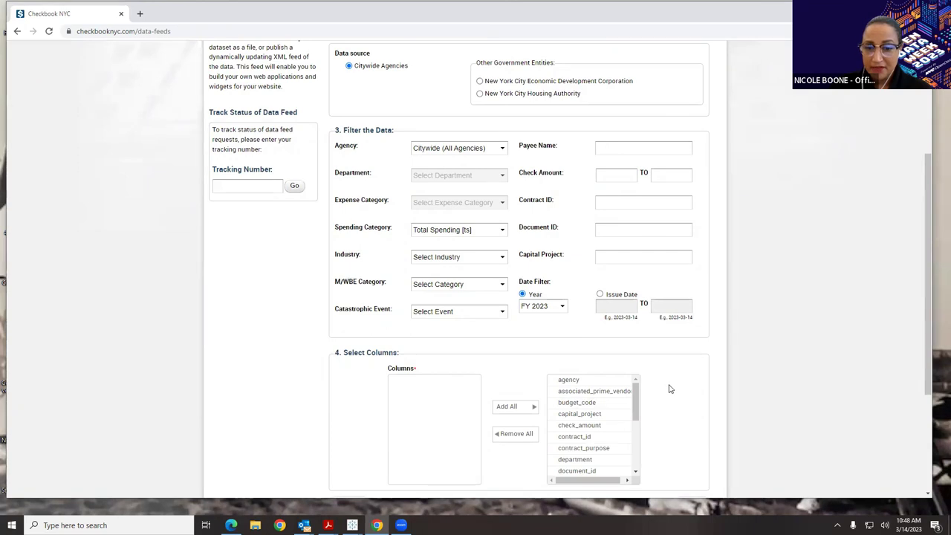
scroll(669, 389, down, 2)
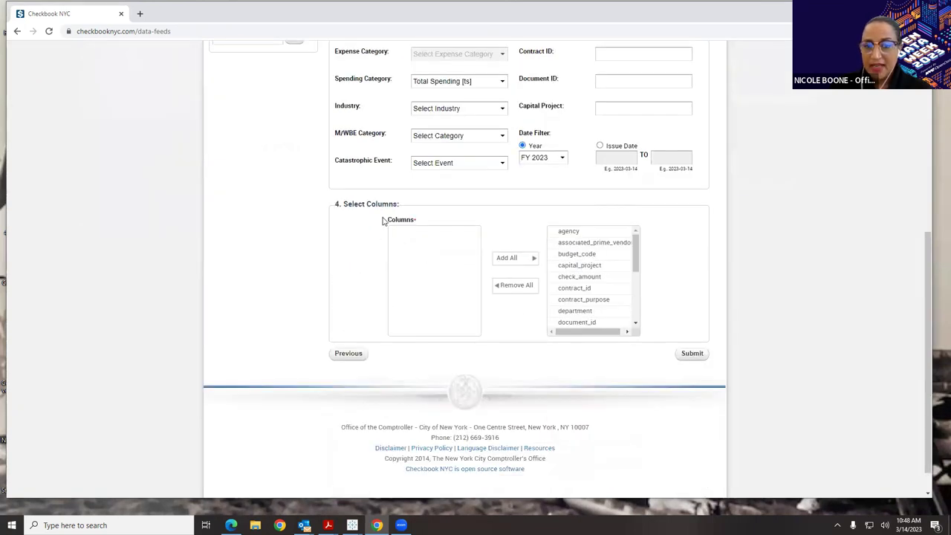
click(514, 287)
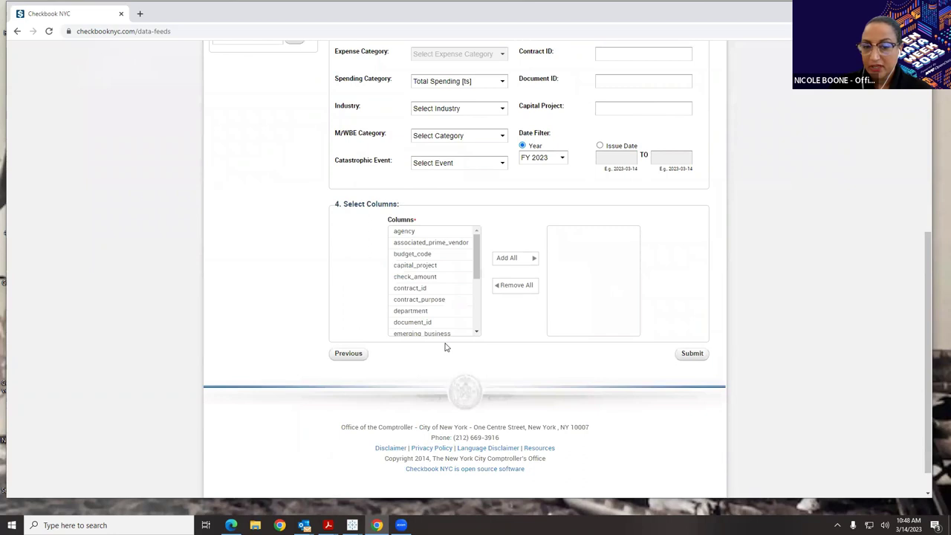
click(511, 260)
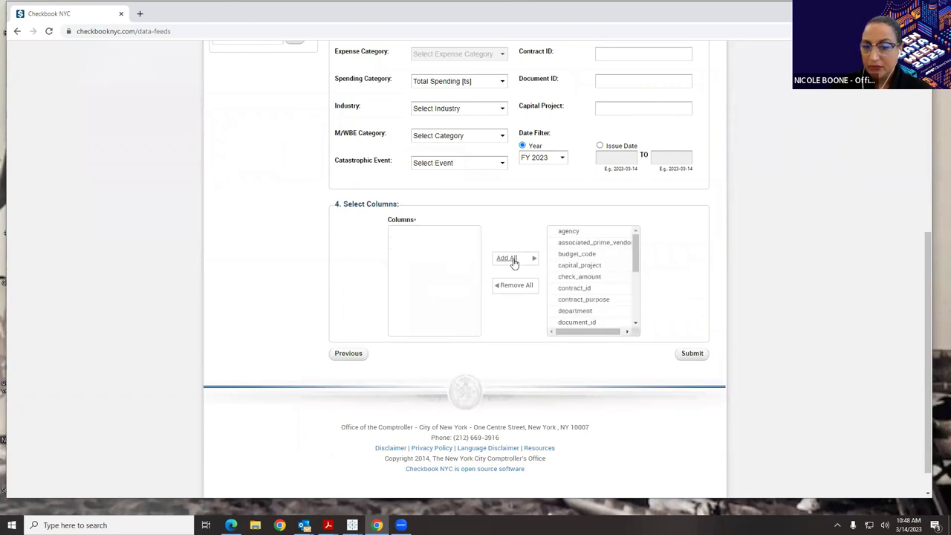
- Confirm the FY2023 spending feed request with the autofilled notification e-mail, then enter its suggested tracking number
click(695, 355)
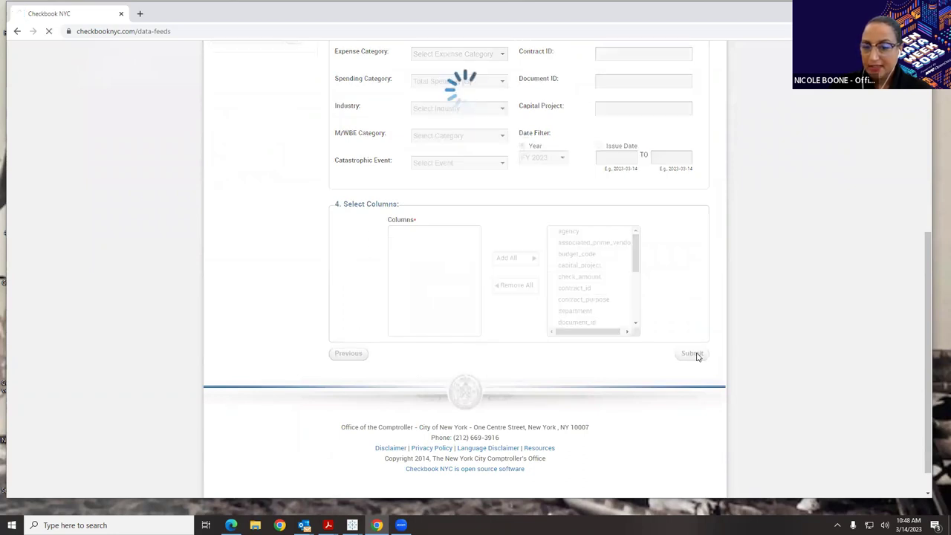
scroll(679, 276, down, 1)
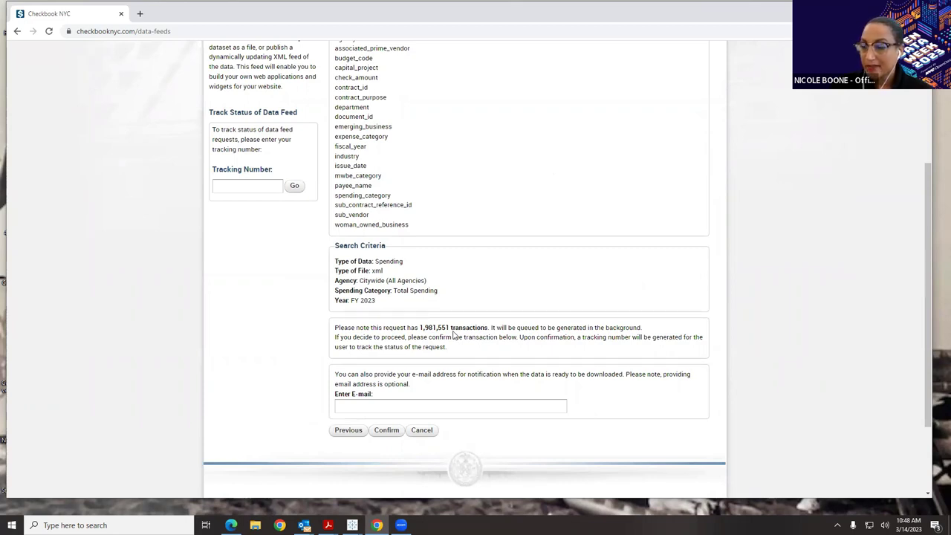
click(423, 404)
click(431, 430)
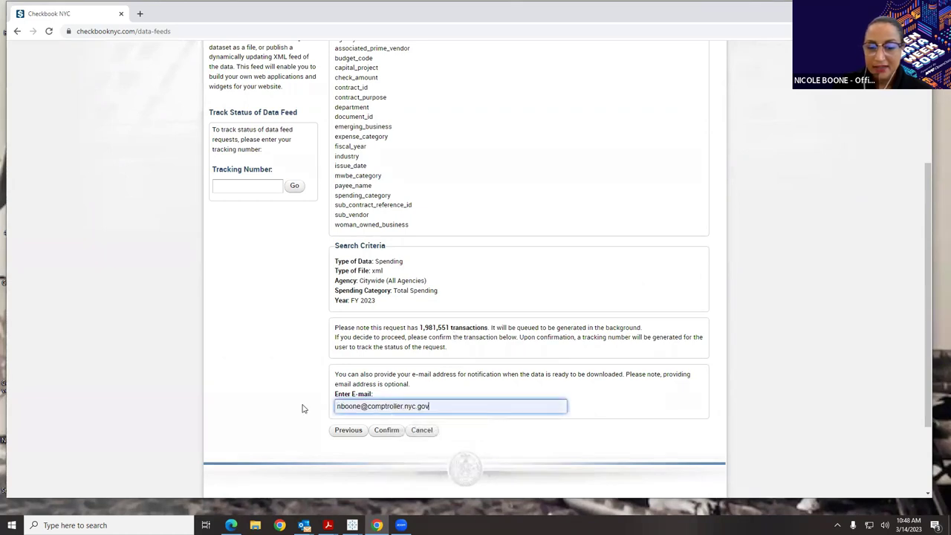
click(386, 430)
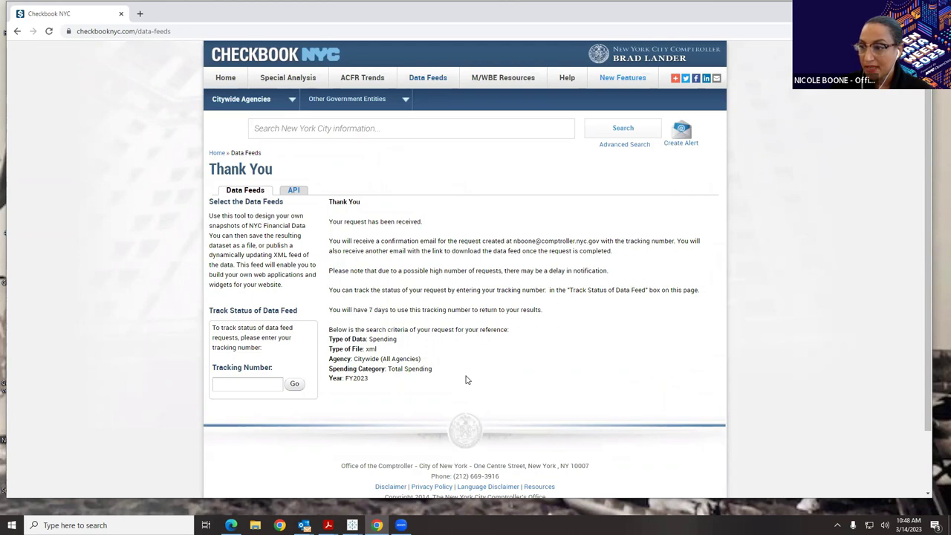
click(269, 384)
click(260, 406)
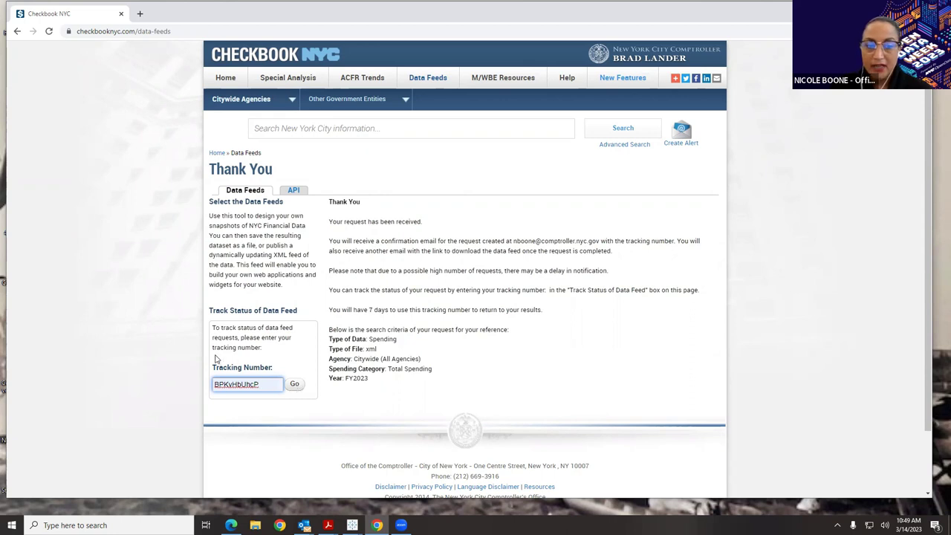
- Browse the Spending API parameters, then return Home to the citywide Total Spending page
click(295, 191)
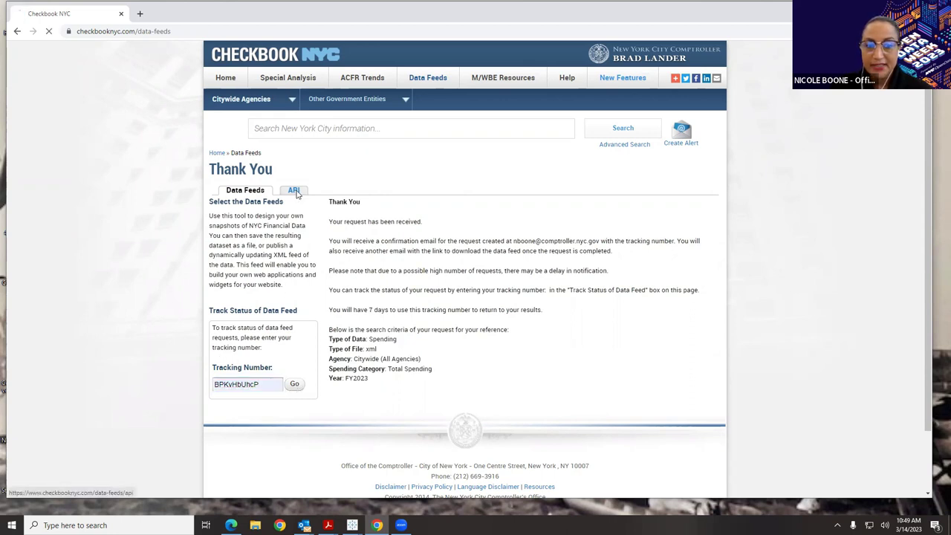
scroll(344, 240, down, 1)
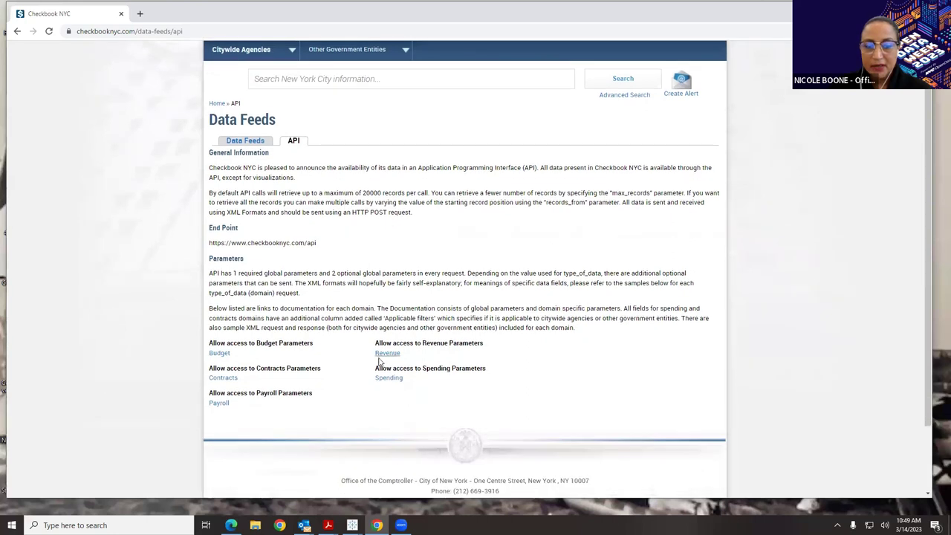
click(389, 379)
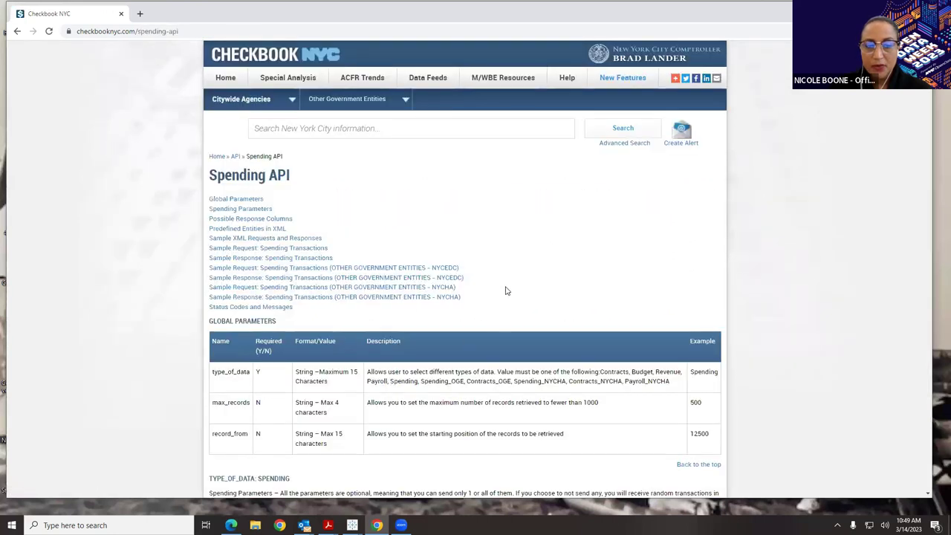
scroll(505, 289, down, 2)
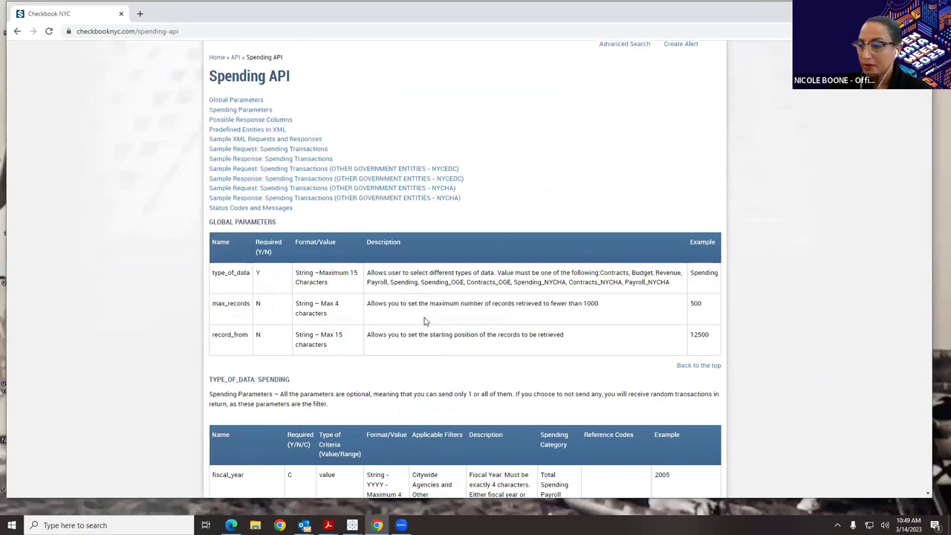
scroll(436, 360, down, 3)
scroll(437, 361, down, 1)
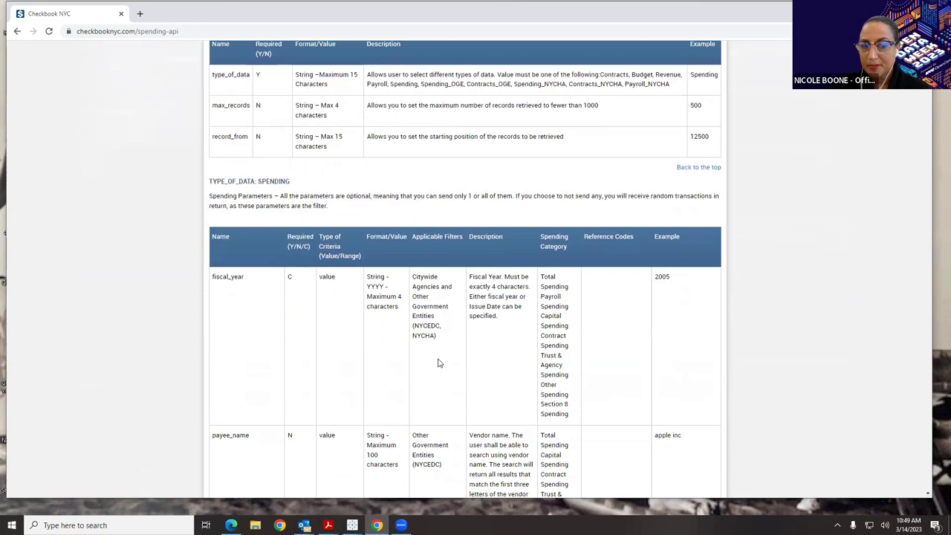
scroll(438, 363, up, 6)
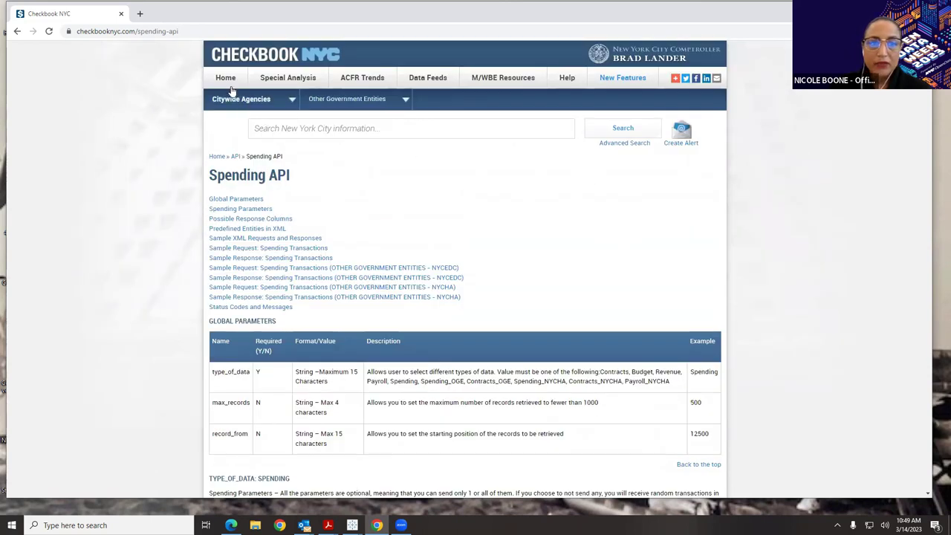
click(225, 79)
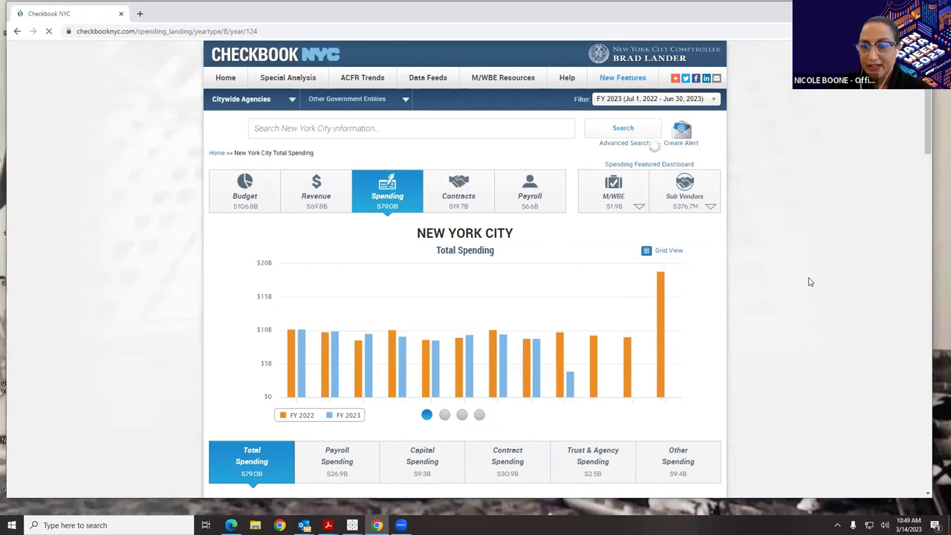
- Start a new alert with Contracts criteria limited to Pending status
click(687, 137)
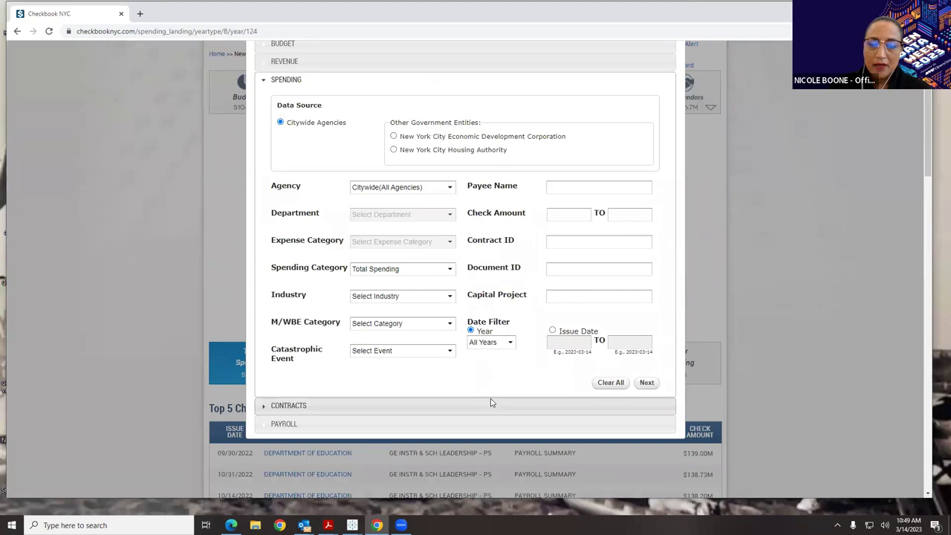
click(491, 401)
scroll(496, 352, down, 2)
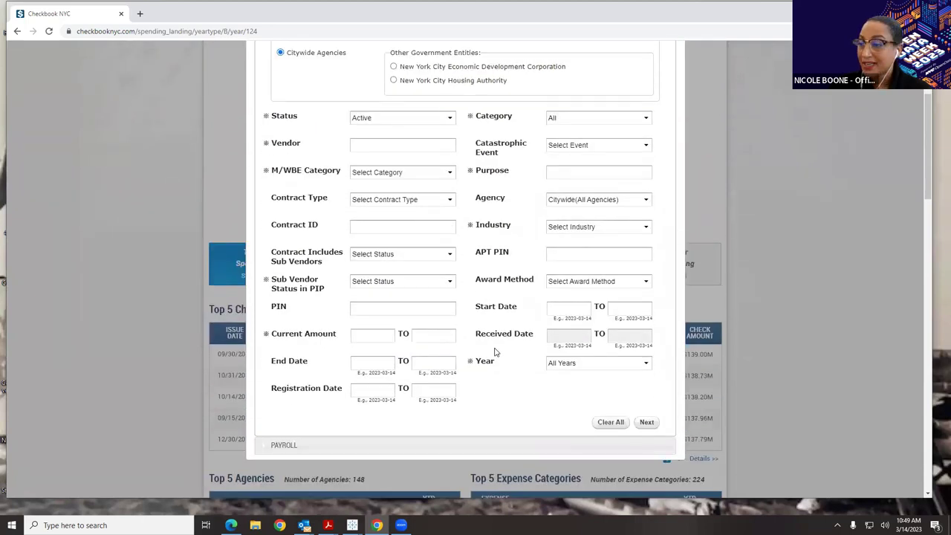
click(401, 119)
click(395, 151)
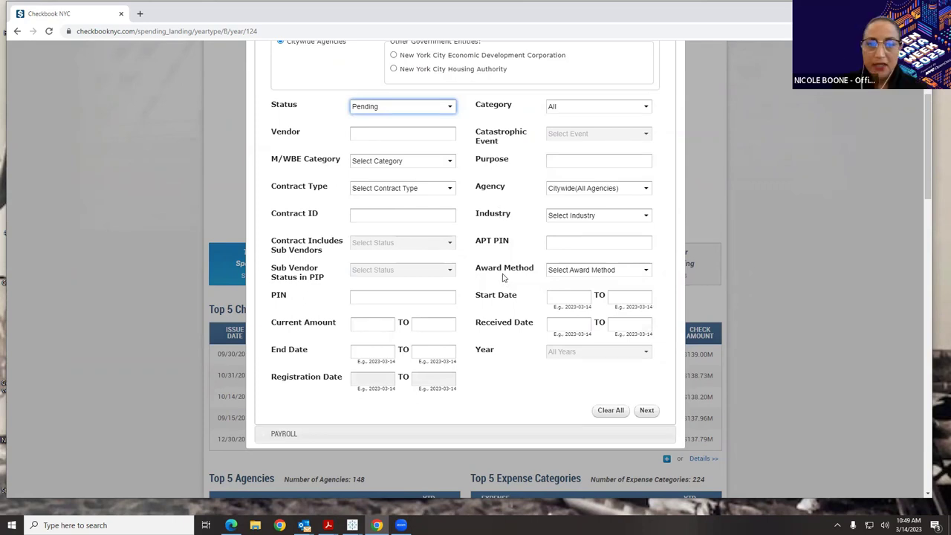
- Preview the matching pending contracts and continue to the alert scheduling settings
click(646, 410)
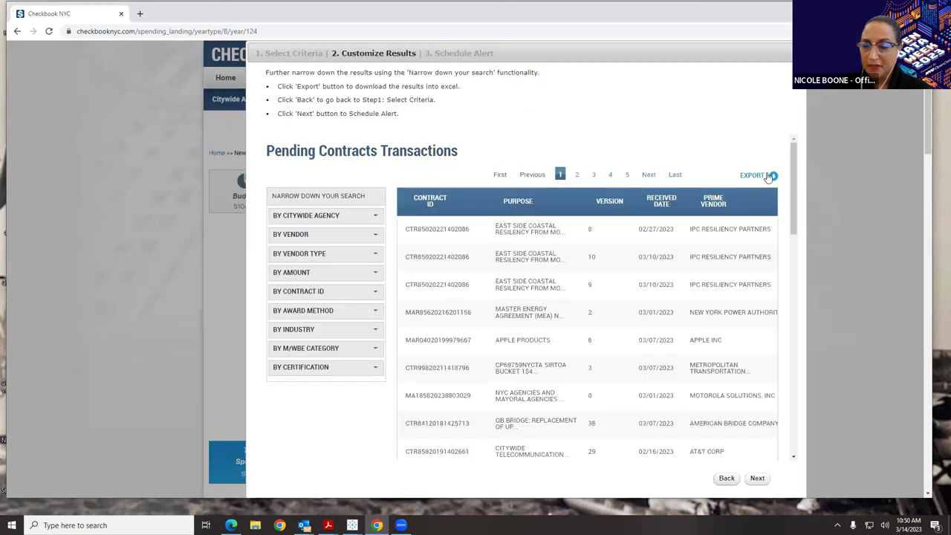
drag(792, 175, 787, 306)
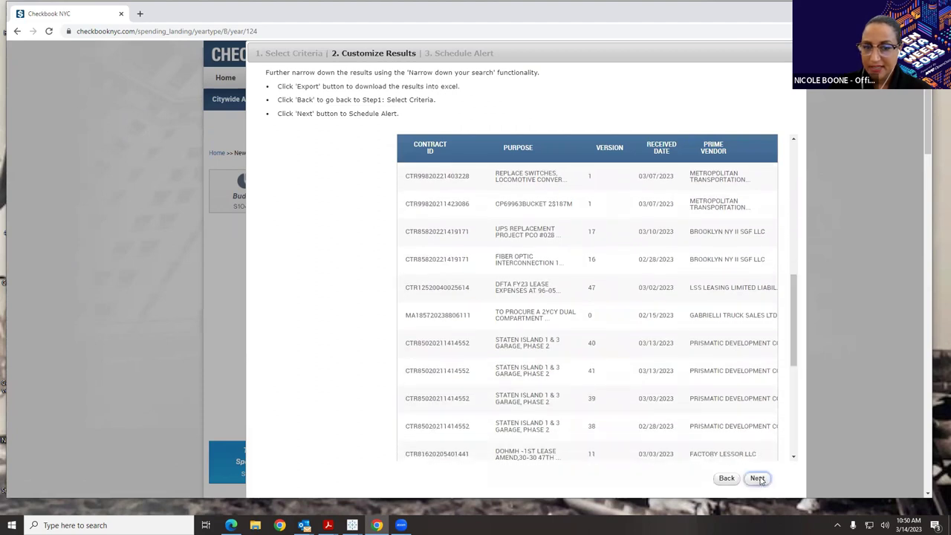
click(757, 477)
- Describe the alert as 'Pending Contracts', enter the notification e-mail, and set minimum additional results to 1
click(466, 184)
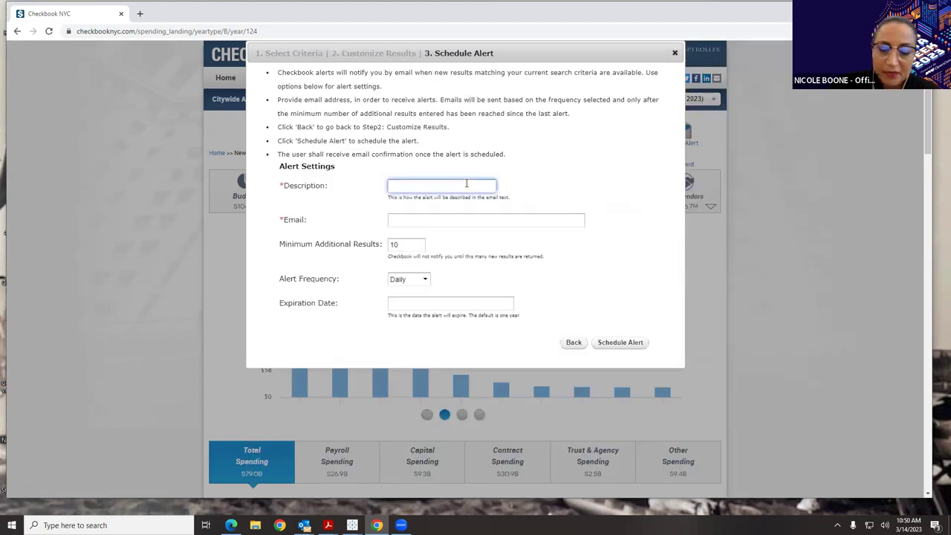
text(Pending)
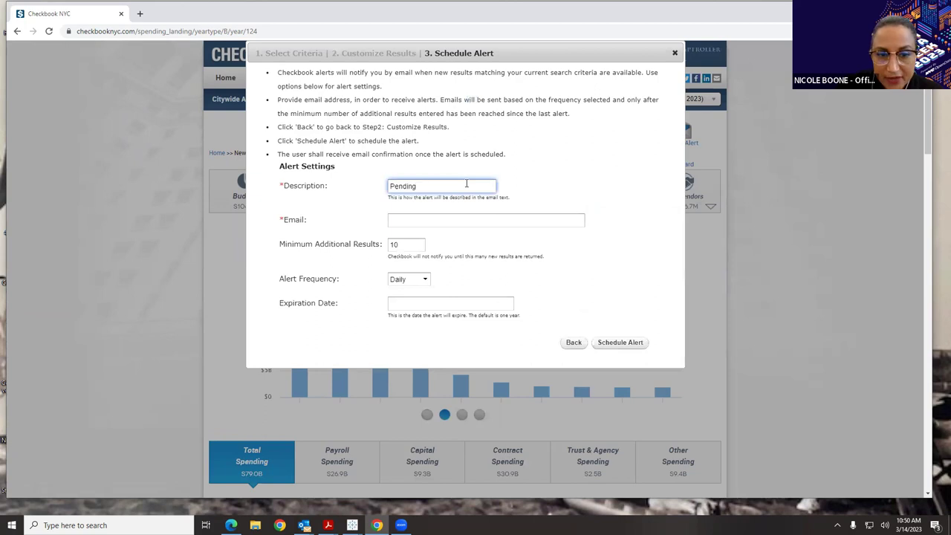
text( Contrac)
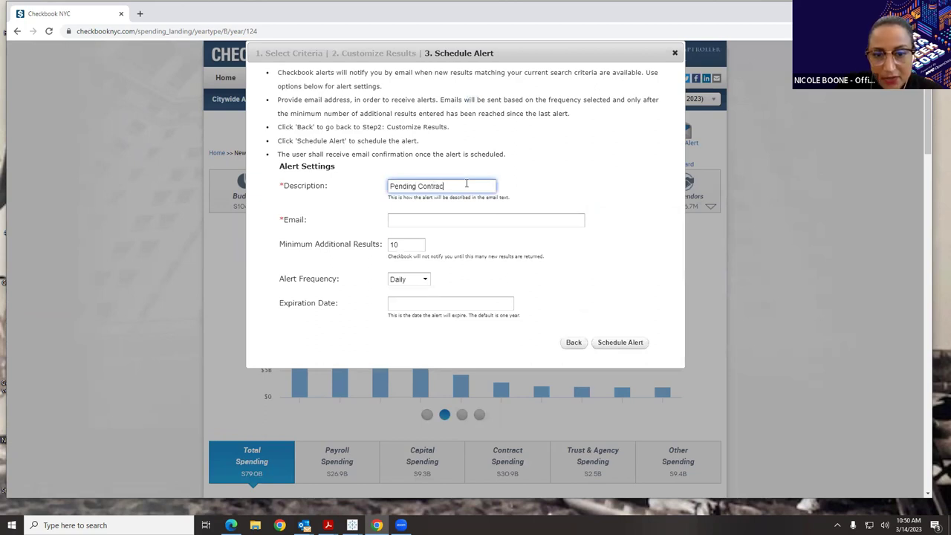
text(ts)
click(455, 221)
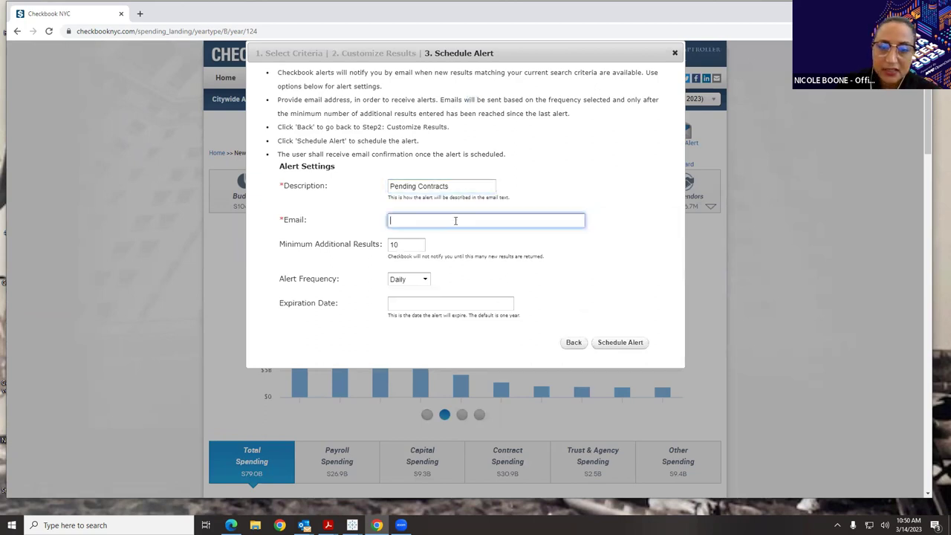
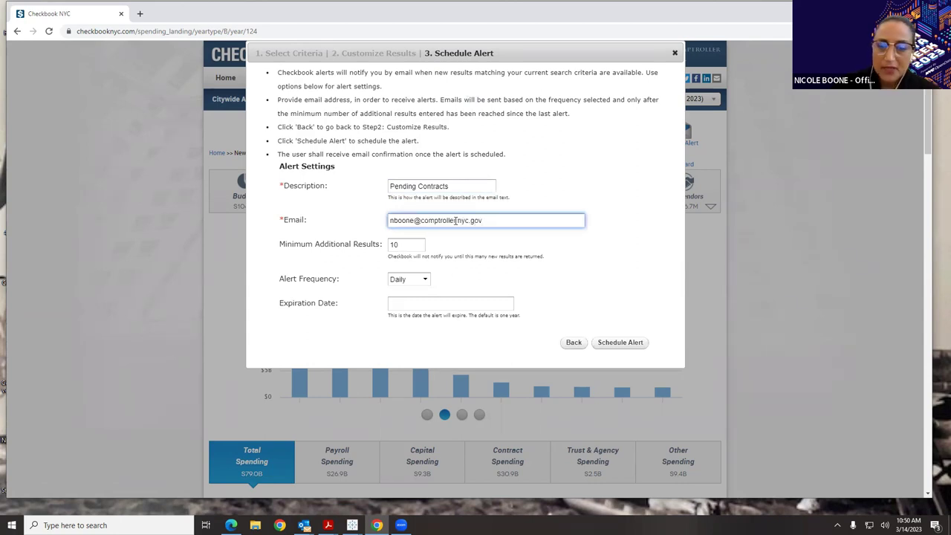
click(400, 245)
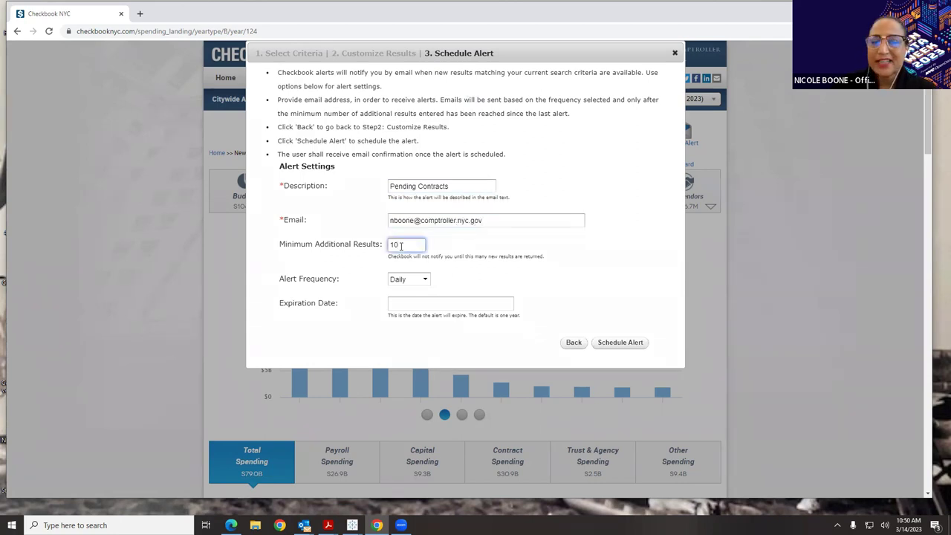
key(BackSpace)
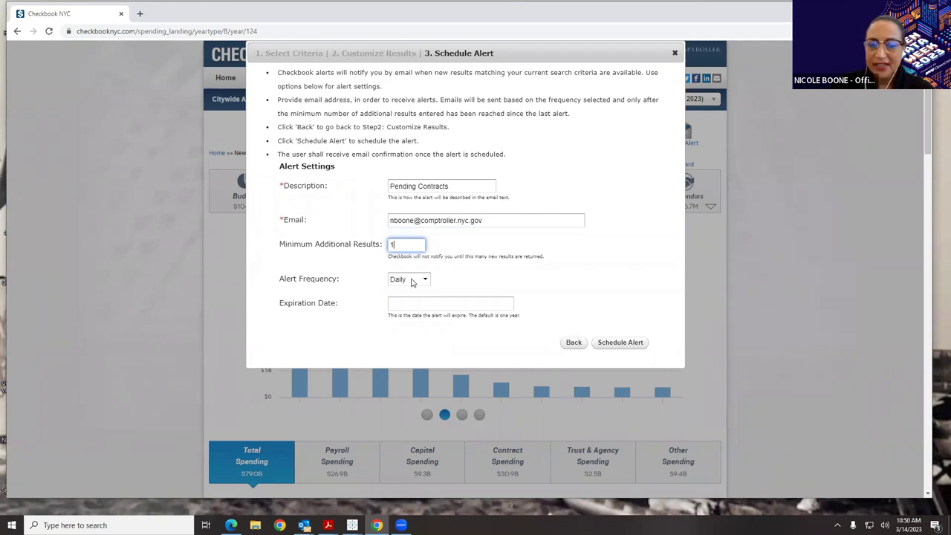
- Set the alert to expire 2023-03-31, schedule it, and dismiss the confirmation
click(426, 305)
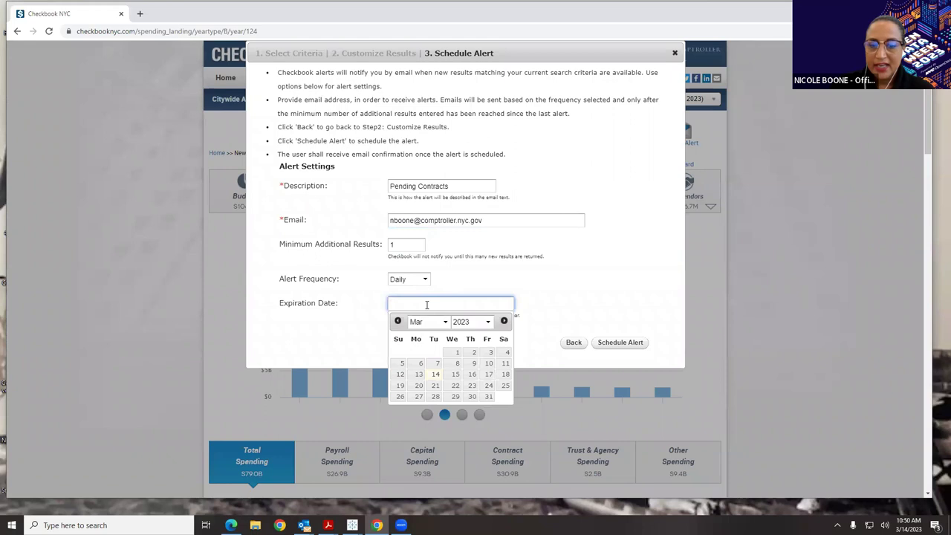
click(489, 397)
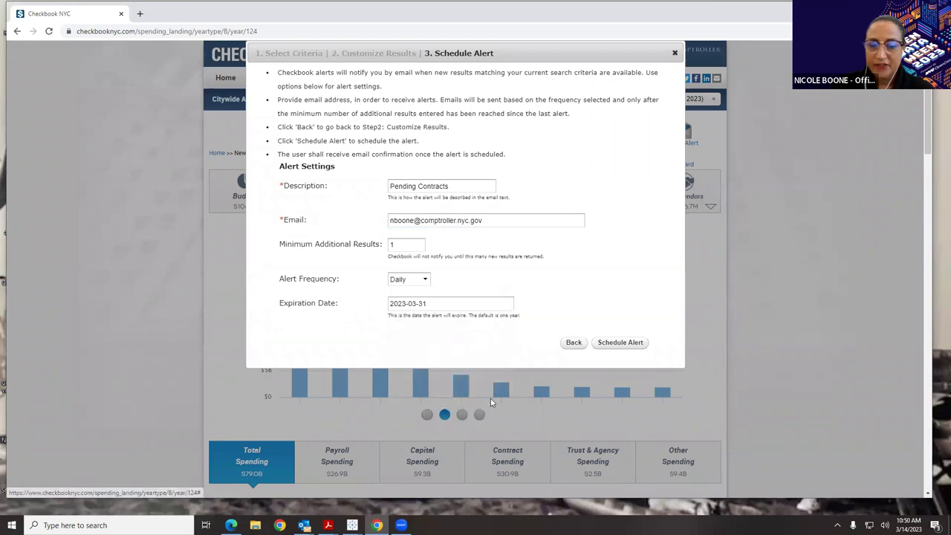
click(623, 342)
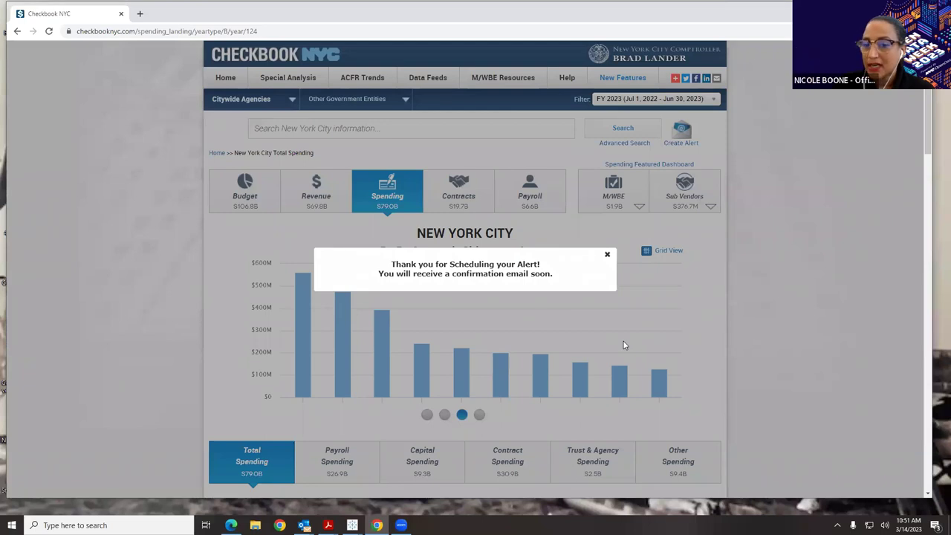
click(607, 255)
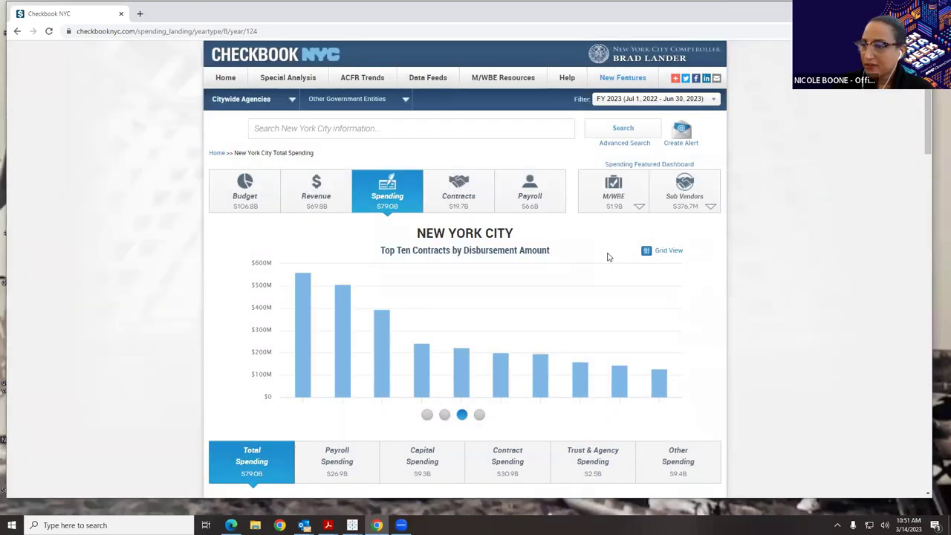
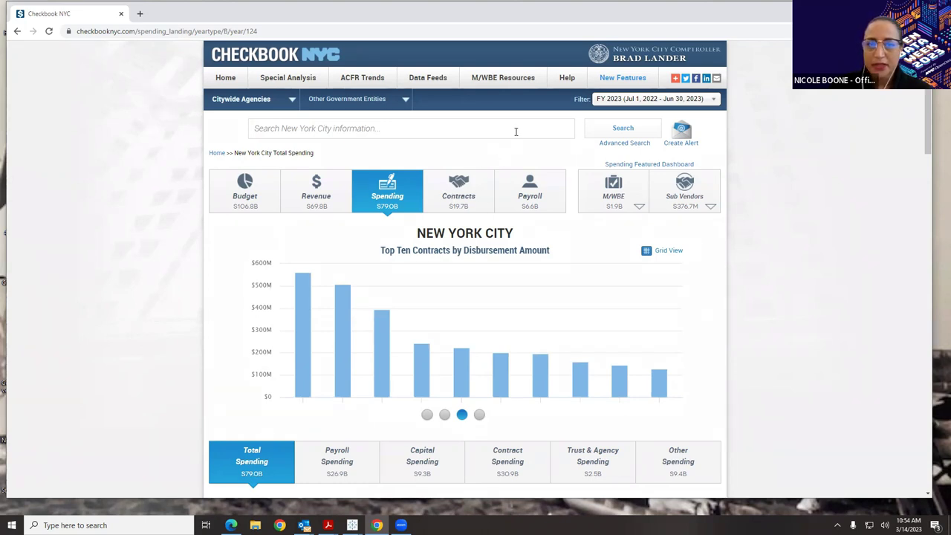
- Review the New Features list of recently added site features, then close that window
click(628, 79)
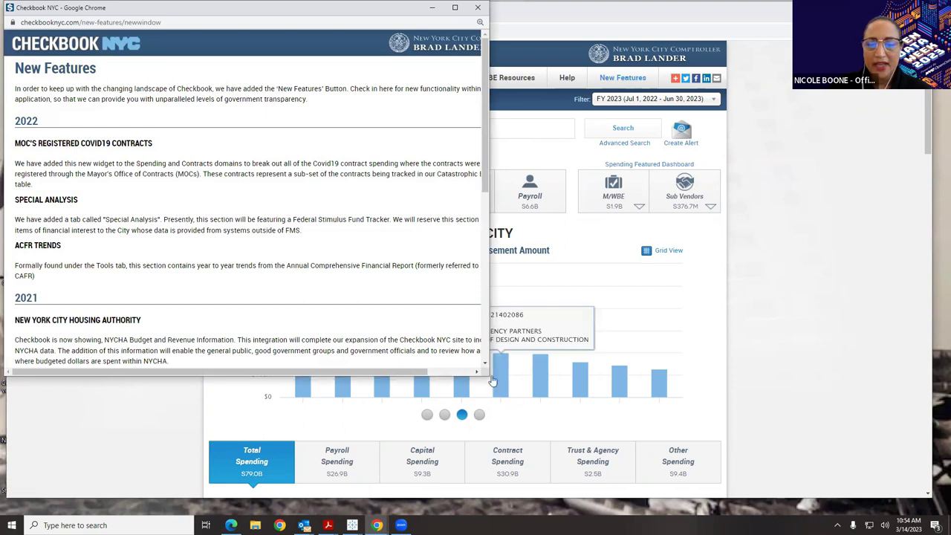
drag(486, 378, 470, 152)
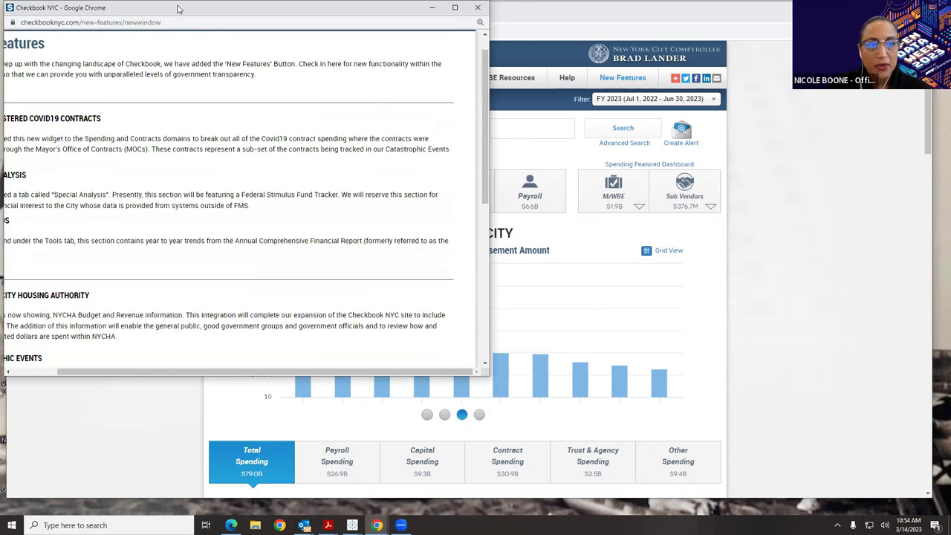
drag(205, 14, 233, 16)
drag(437, 371, 287, 165)
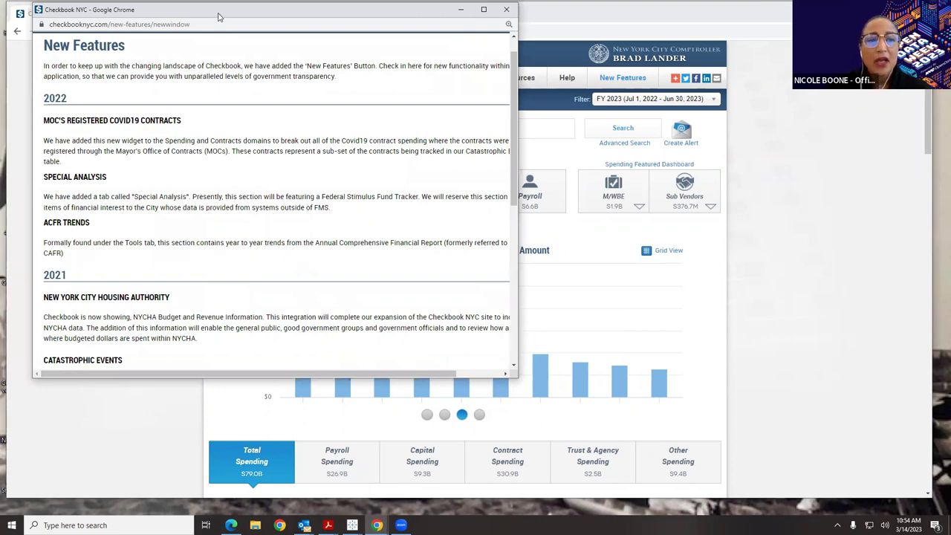
drag(220, 15, 165, 65)
click(451, 59)
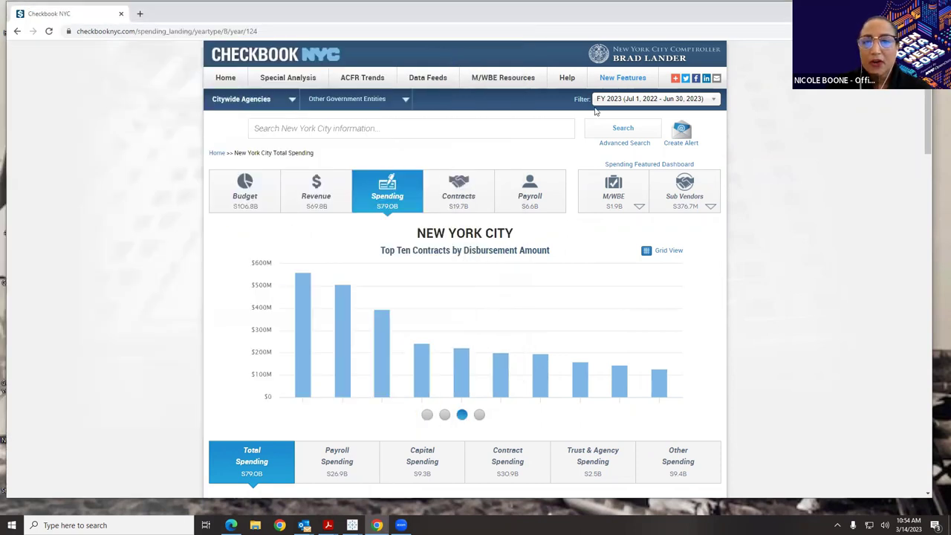
- Go to Site Navigation & Glossary and view, then close, the Contracts glossary popup
mouse_move(569, 80)
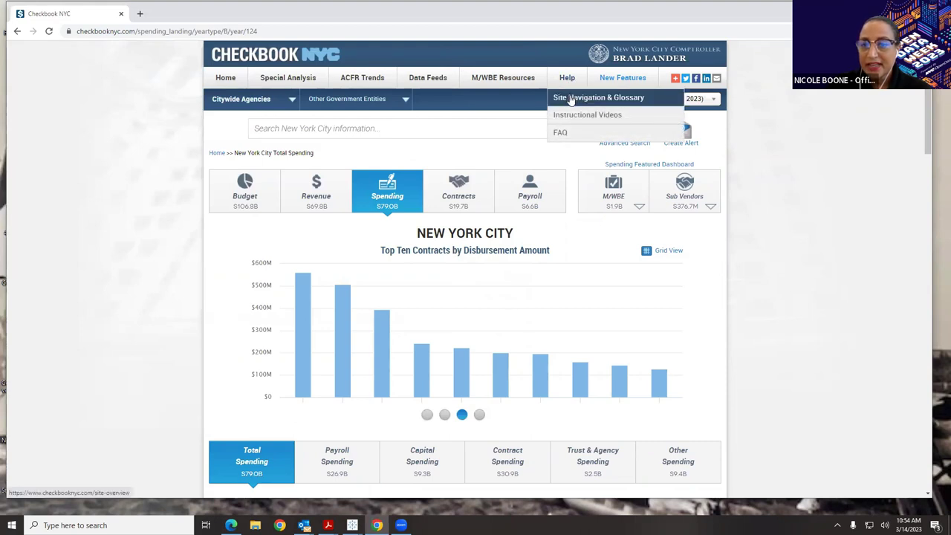
click(569, 101)
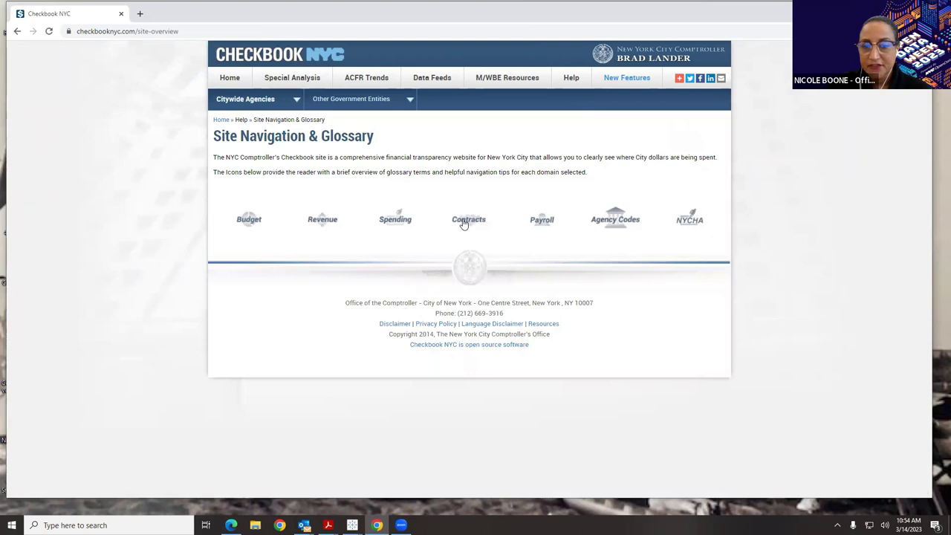
click(465, 222)
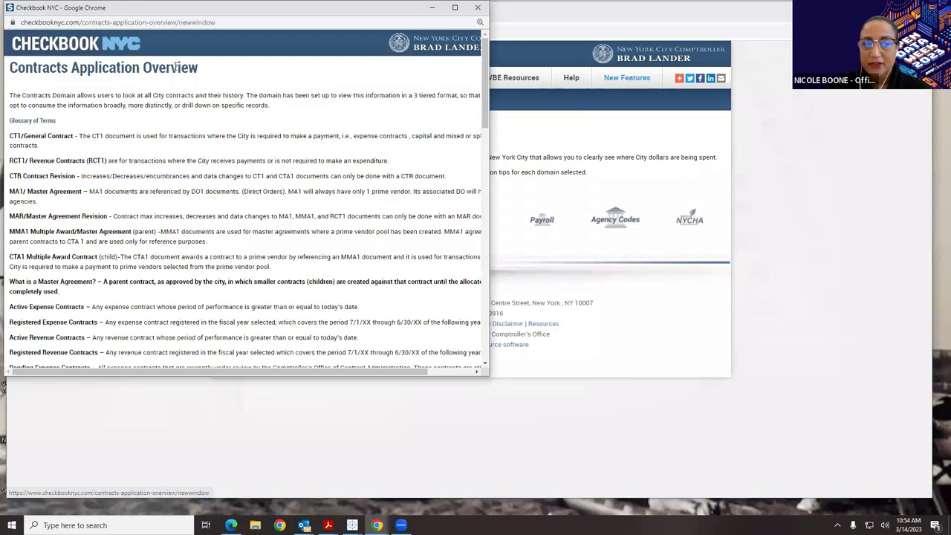
scroll(214, 175, down, 3)
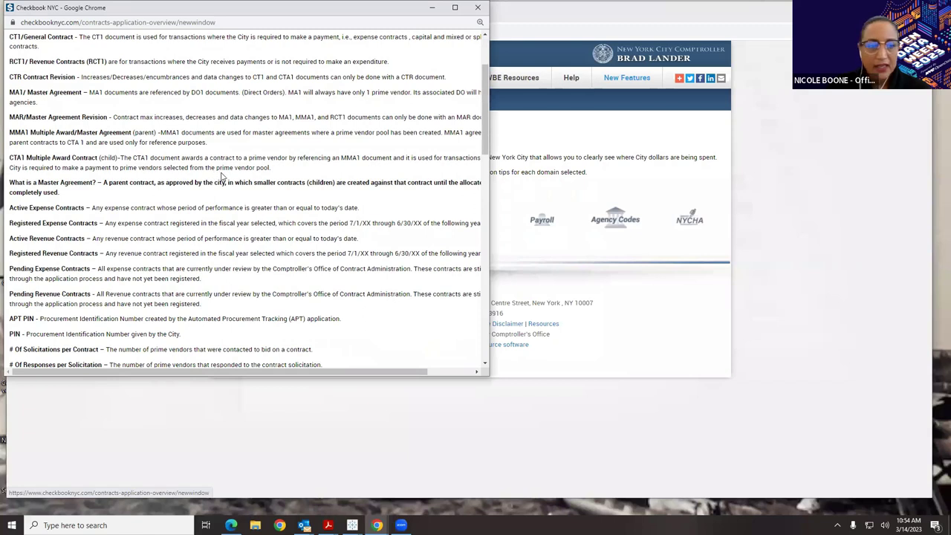
drag(195, 12, 414, 89)
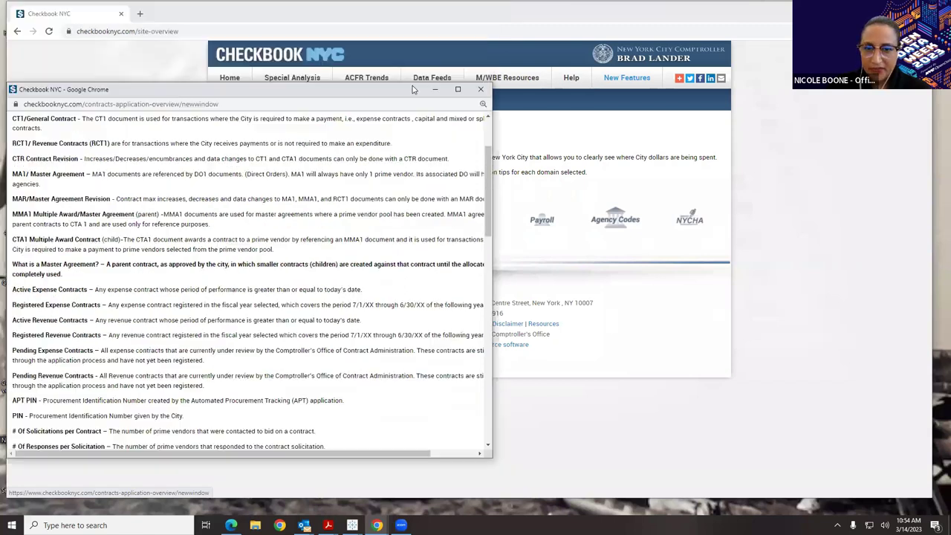
click(481, 89)
mouse_move(568, 80)
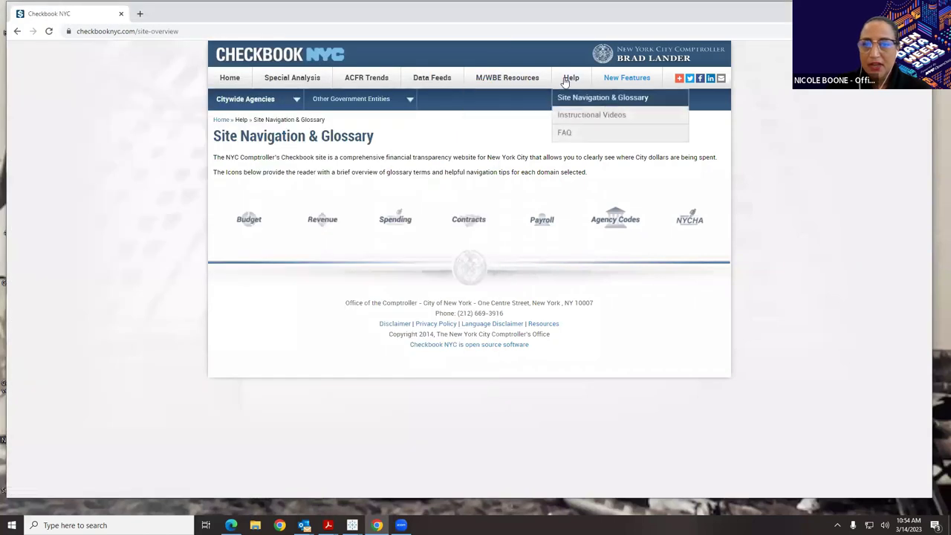
- Expand SPENDING DOMAIN (3) on Instructional Videos to list chapter videos 1, 1A and 1B
click(576, 117)
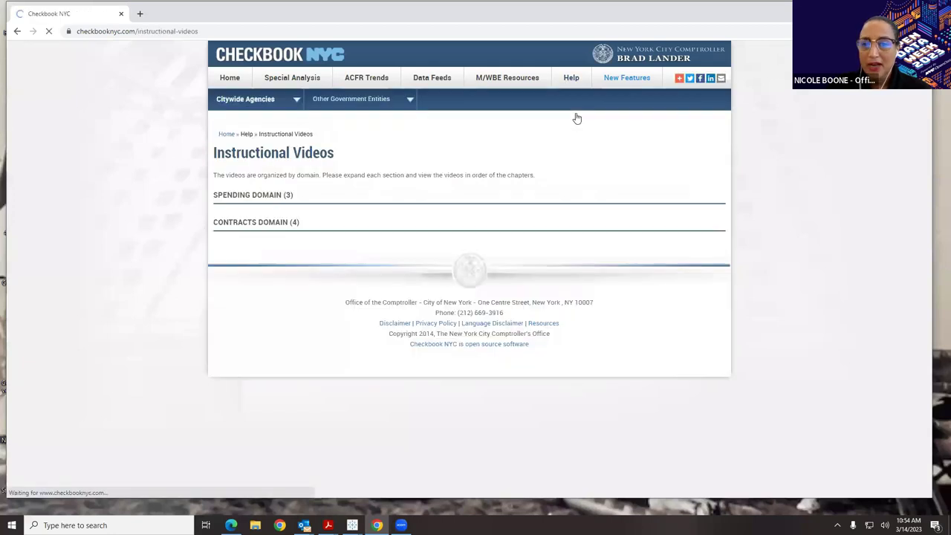
click(247, 198)
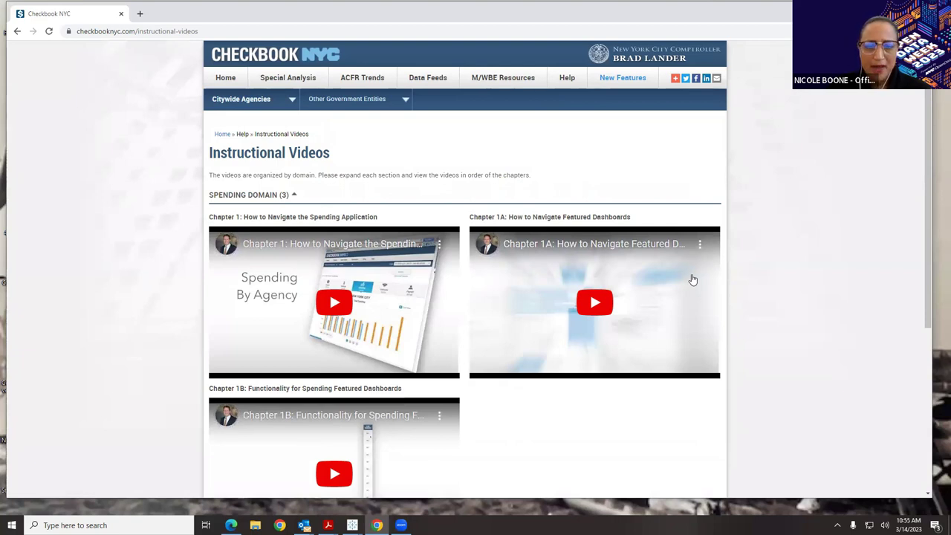
mouse_move(569, 81)
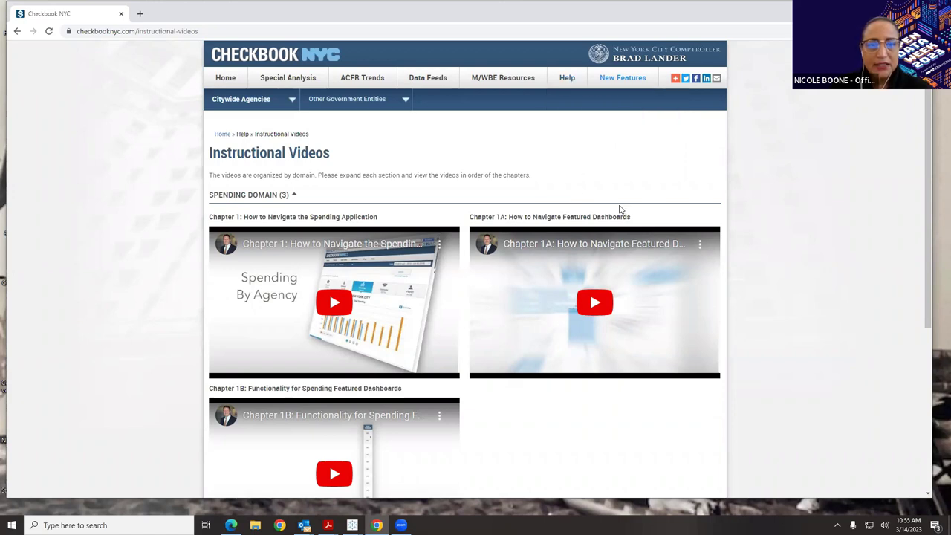
mouse_move(272, 82)
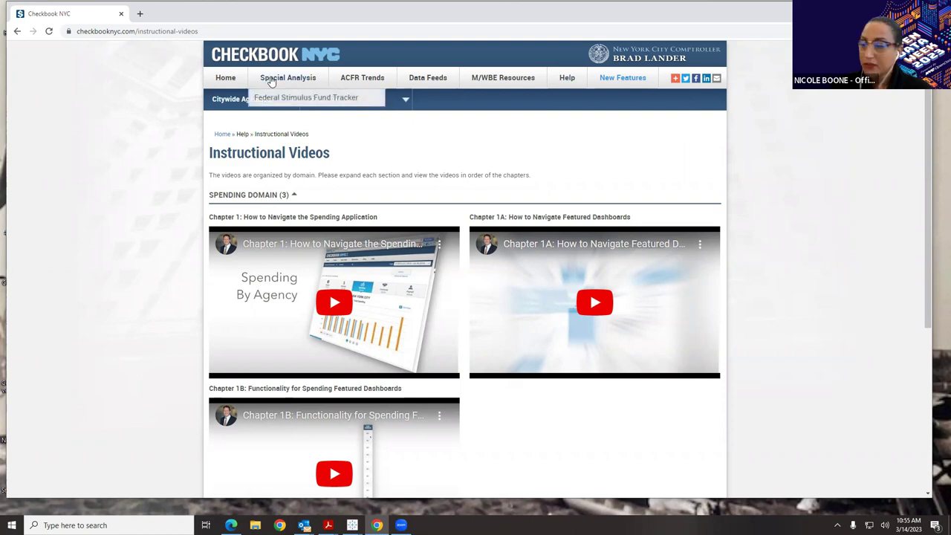